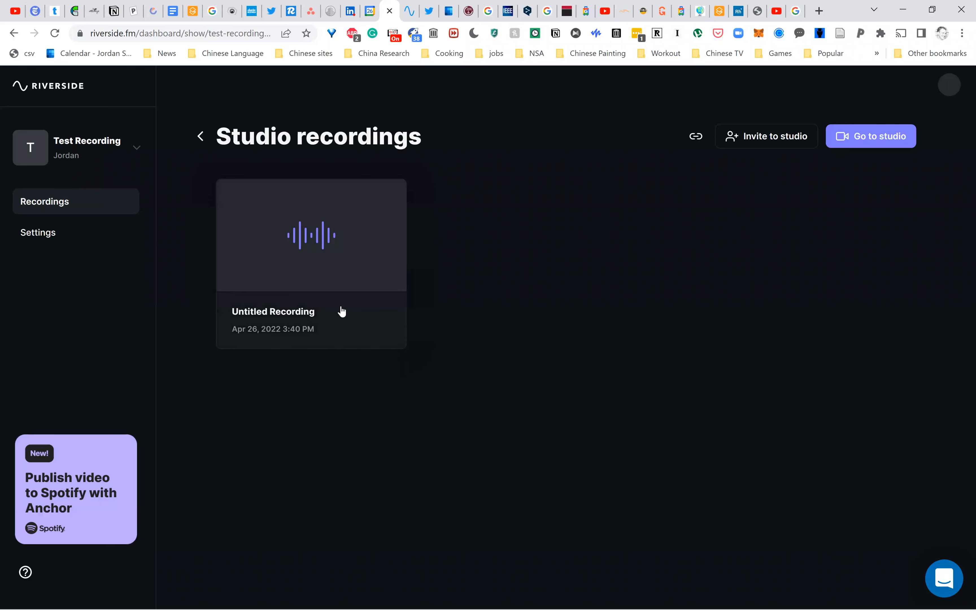
- Open the untitled studio recording and download the synced WAV track of each of the three participants
click(342, 311)
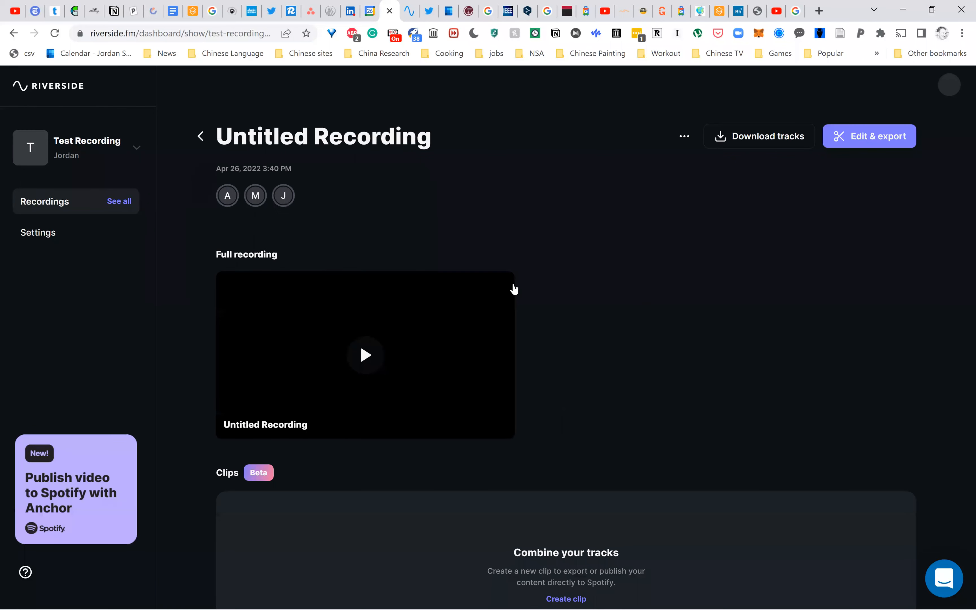
scroll(632, 367, down, 1)
scroll(632, 366, down, 10)
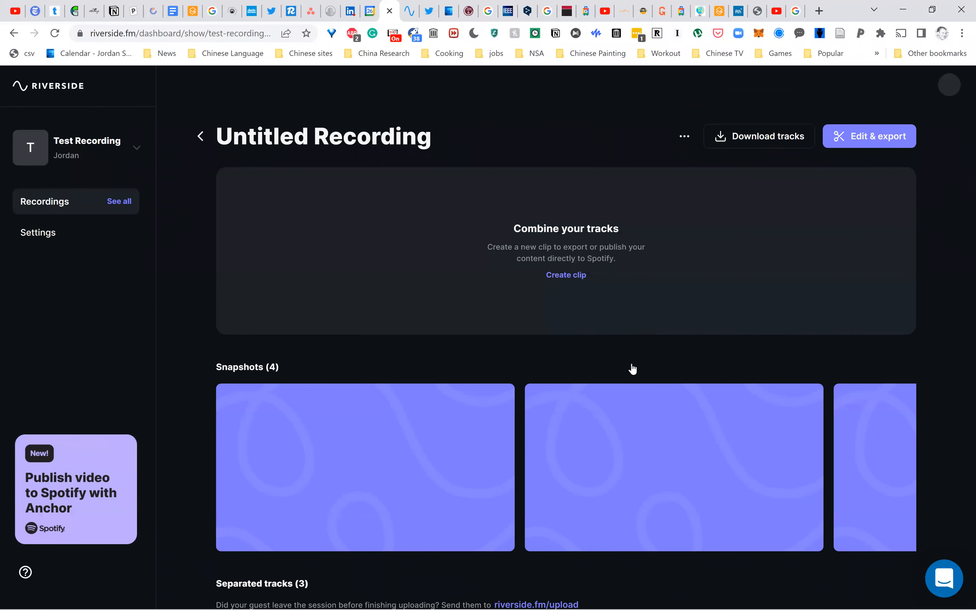
scroll(631, 362, down, 1)
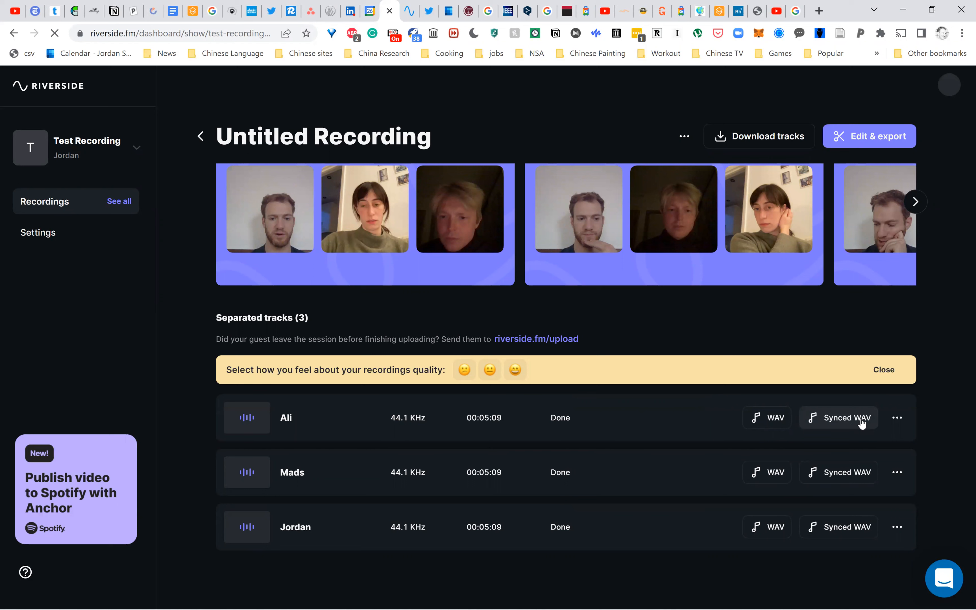
click(832, 481)
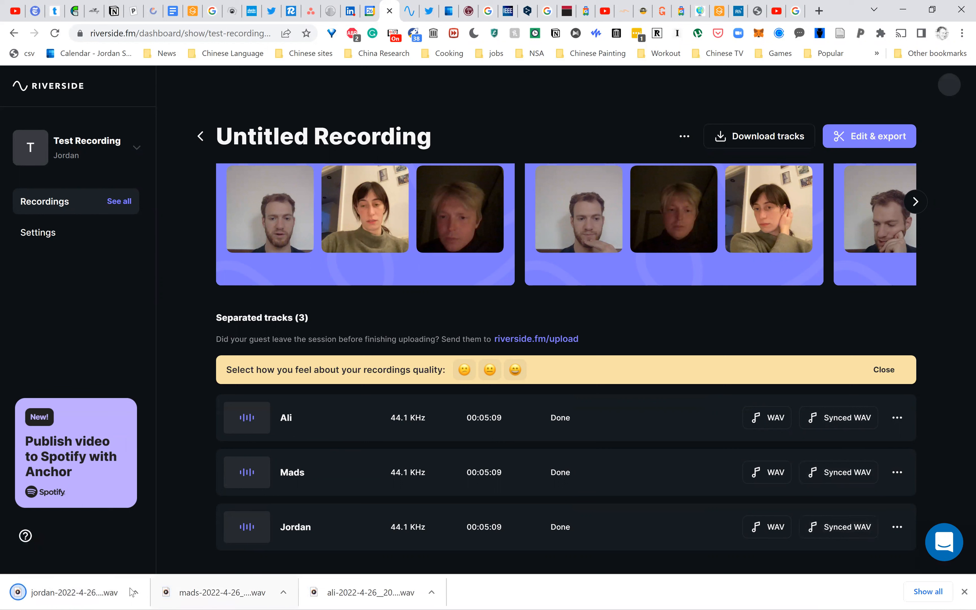
- Switch to Descript and import the three downloaded participant WAV files into the ChinaTalk 6 project
mouse_move(504, 598)
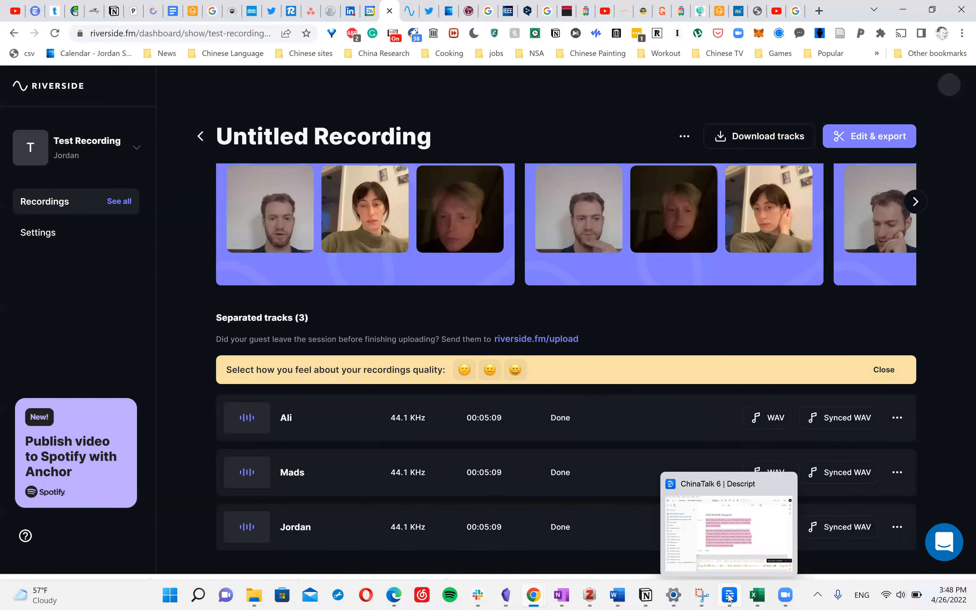
click(729, 598)
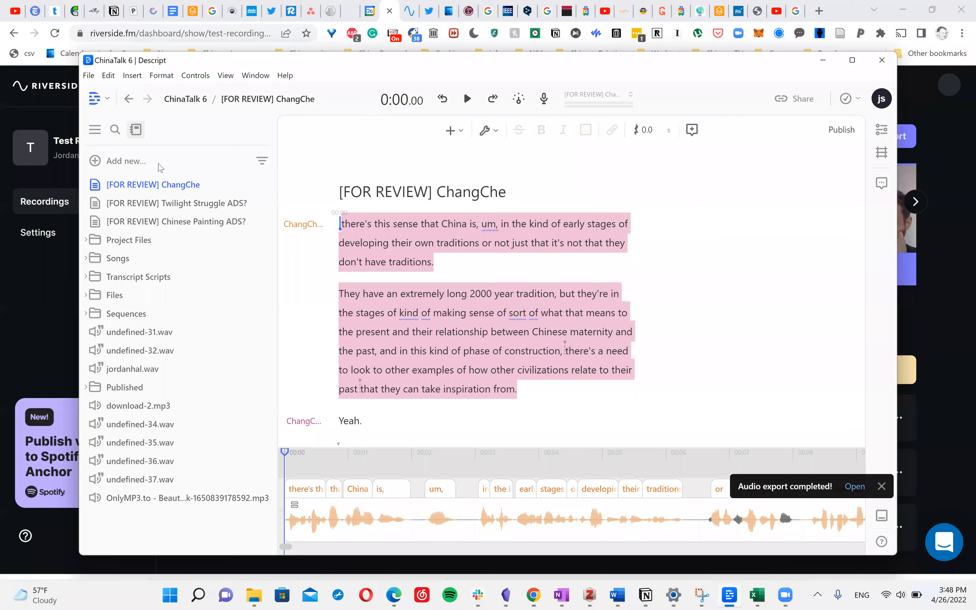
drag(66, 591, 145, 518)
drag(200, 591, 170, 518)
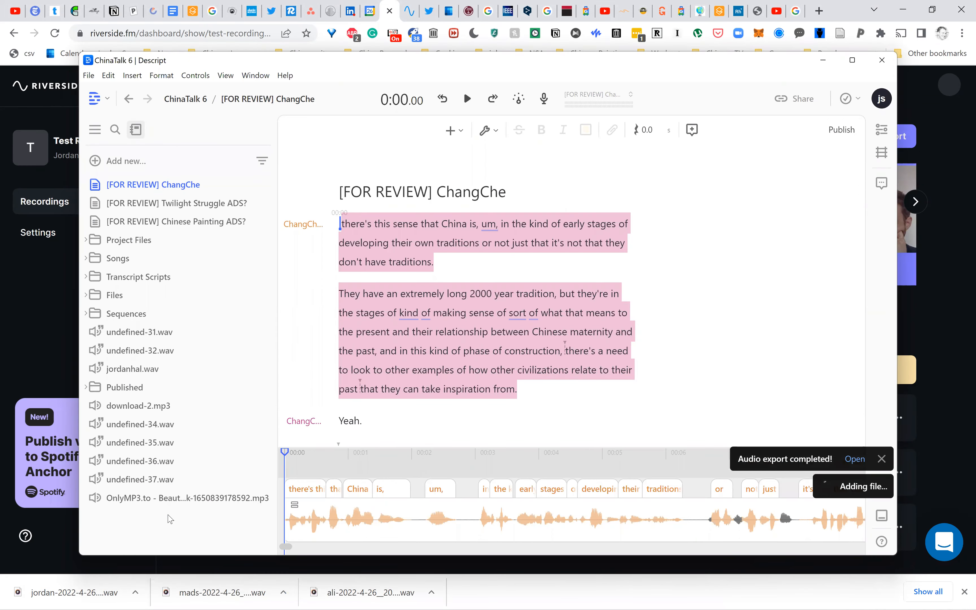
drag(345, 594, 178, 522)
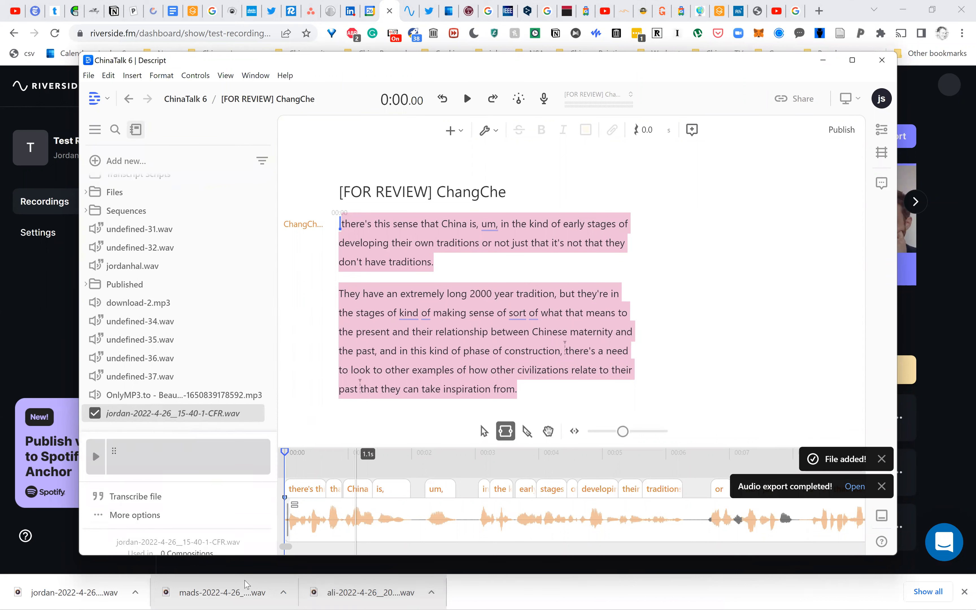
drag(200, 588, 191, 386)
key(alt+Tab)
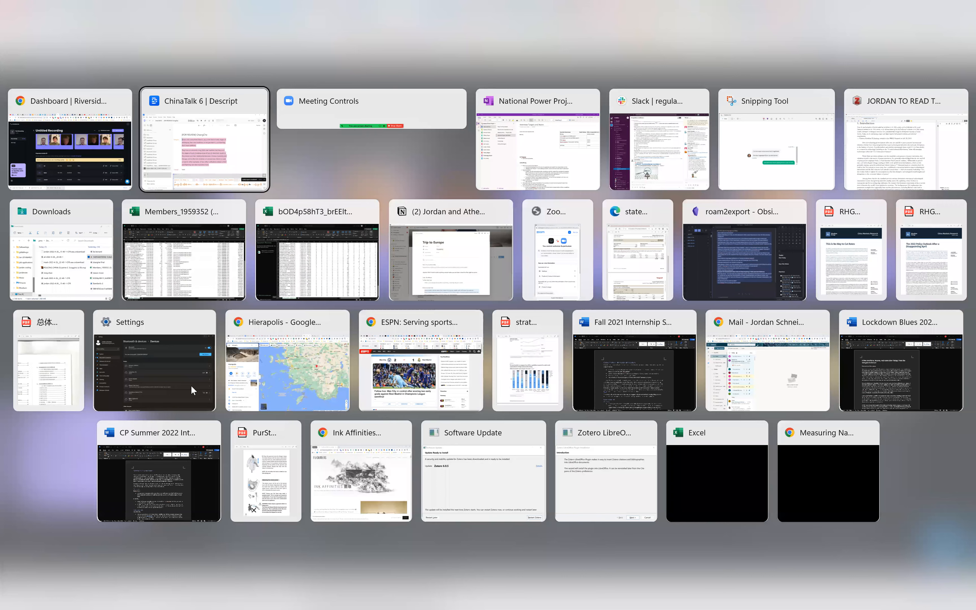
drag(210, 260, 252, 435)
drag(224, 594, 166, 421)
key(alt+Tab)
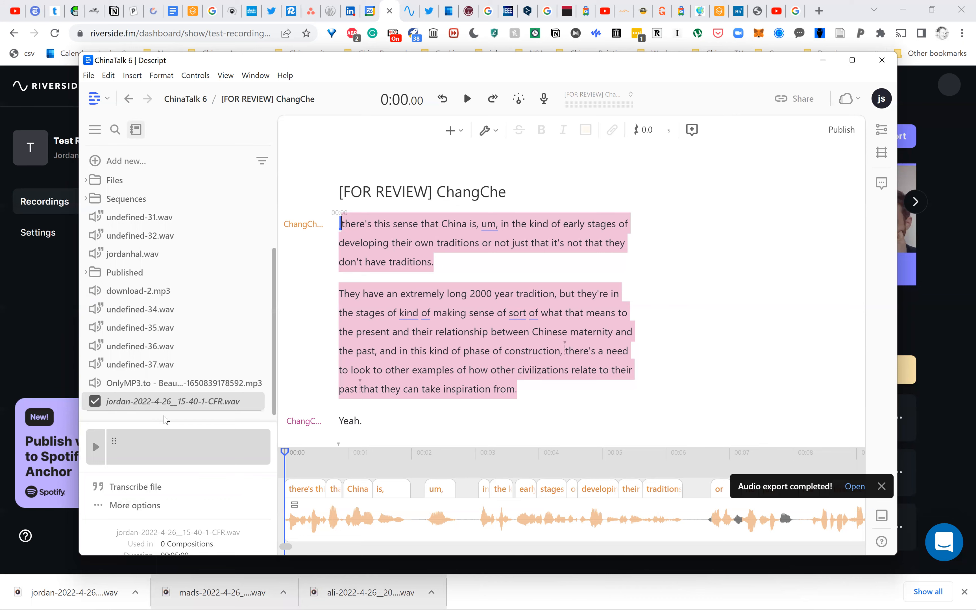
drag(374, 597, 180, 415)
key(alt+Tab)
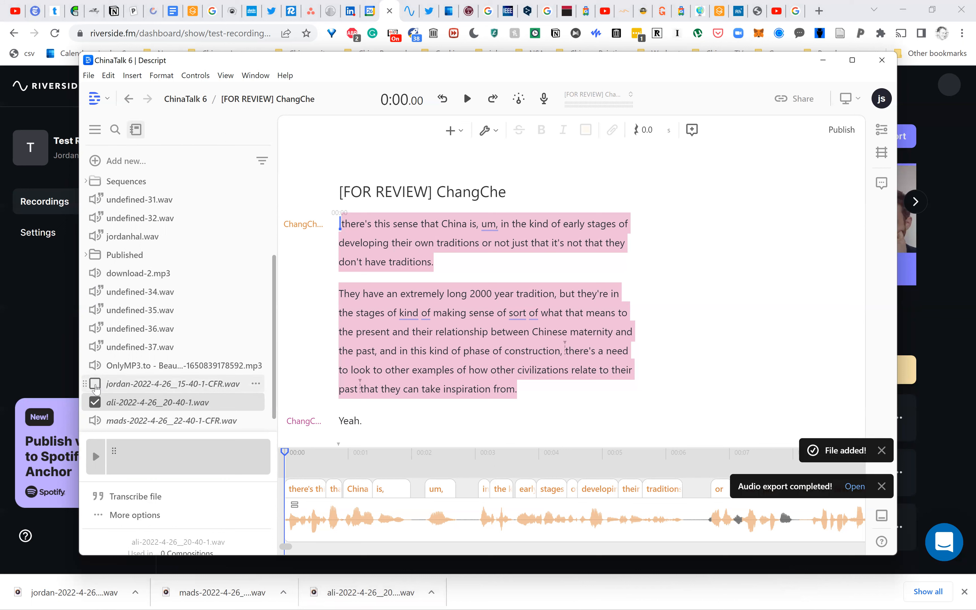
- Select the three newly imported WAV files together and transcribe them in English
click(96, 391)
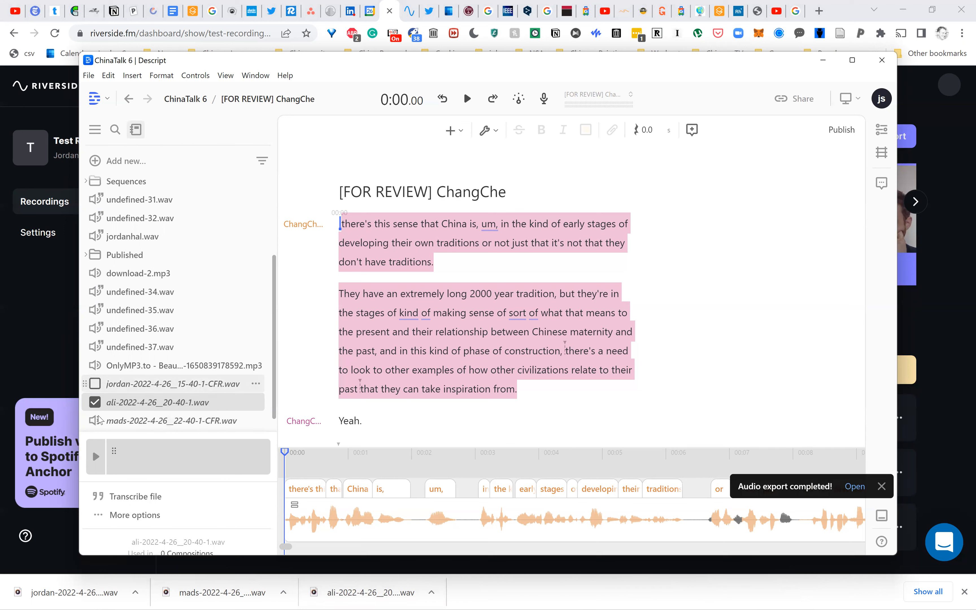
click(95, 440)
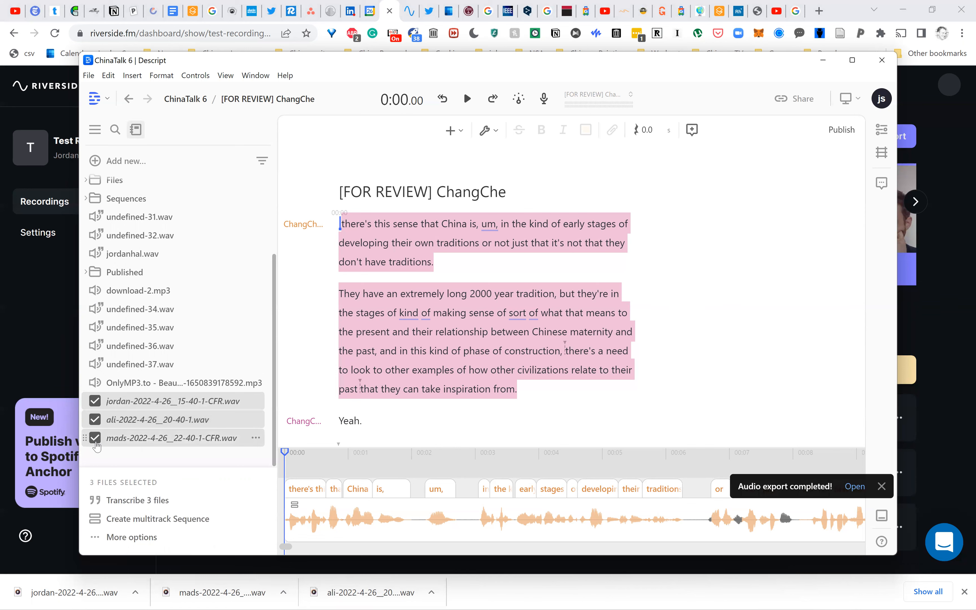
click(135, 501)
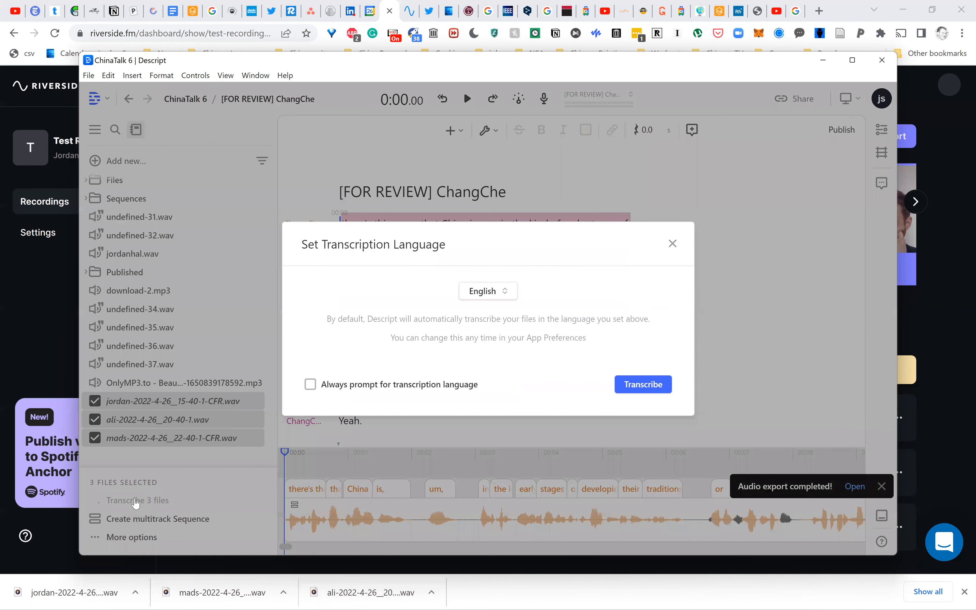
click(486, 298)
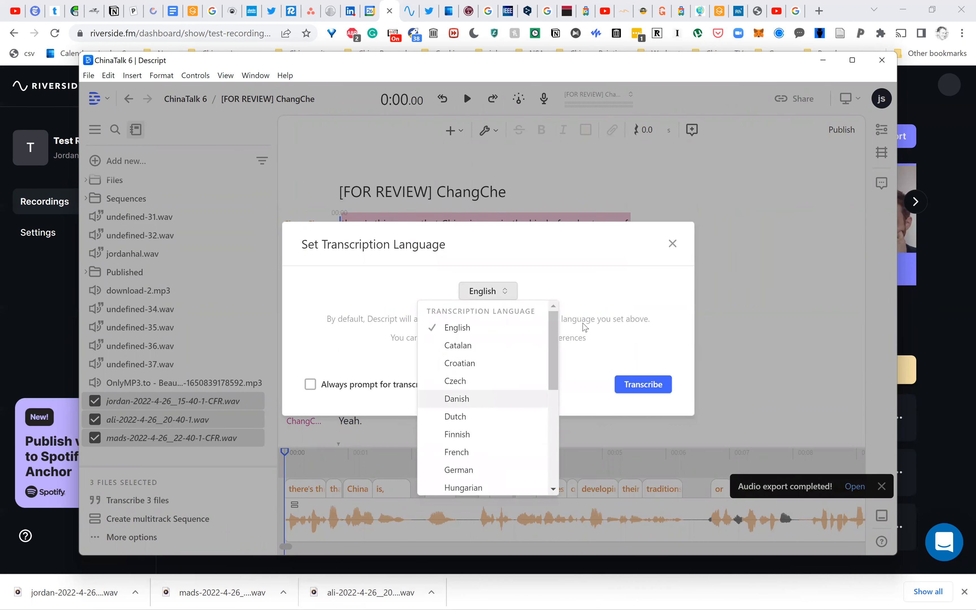
click(593, 311)
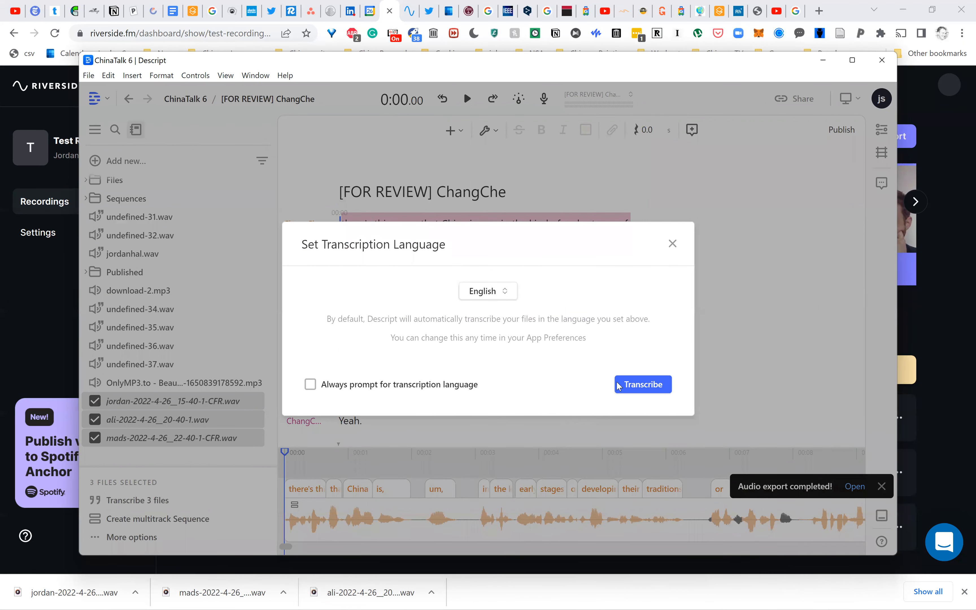
click(506, 293)
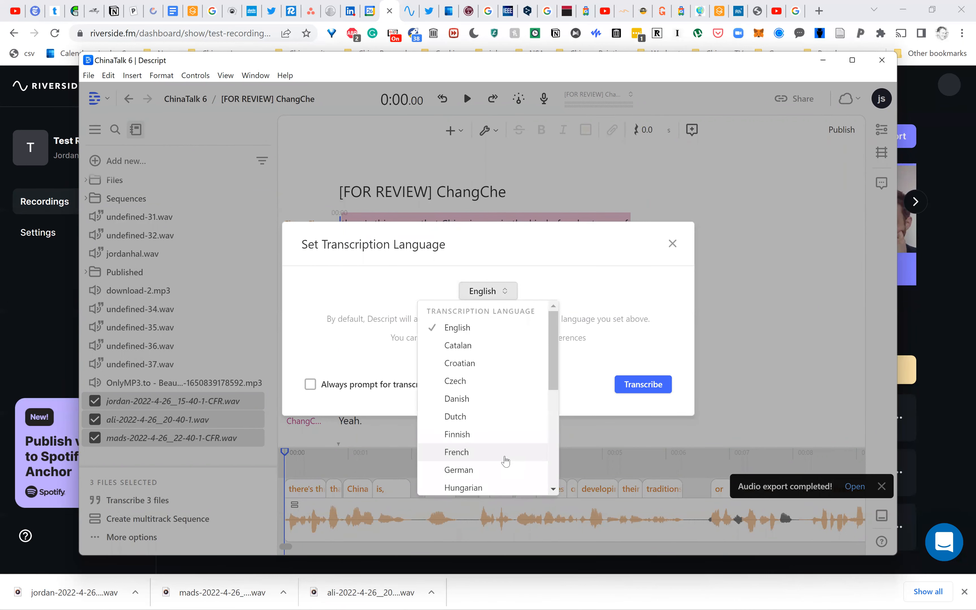
scroll(505, 460, down, 5)
scroll(504, 460, up, 5)
click(659, 365)
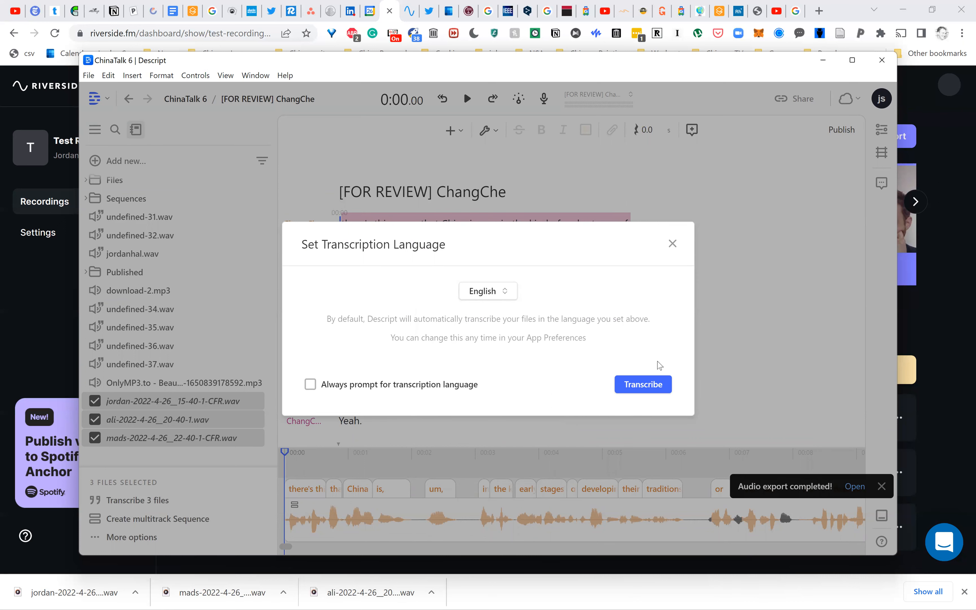
click(660, 383)
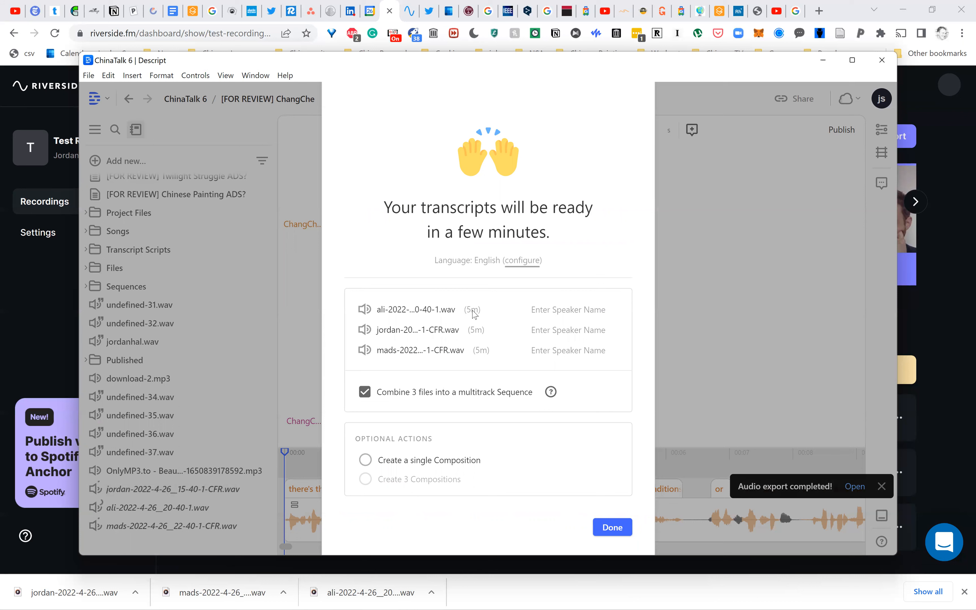
- Choose to create a single Composition from the files and enter the speaker name for the first track
click(599, 312)
click(437, 464)
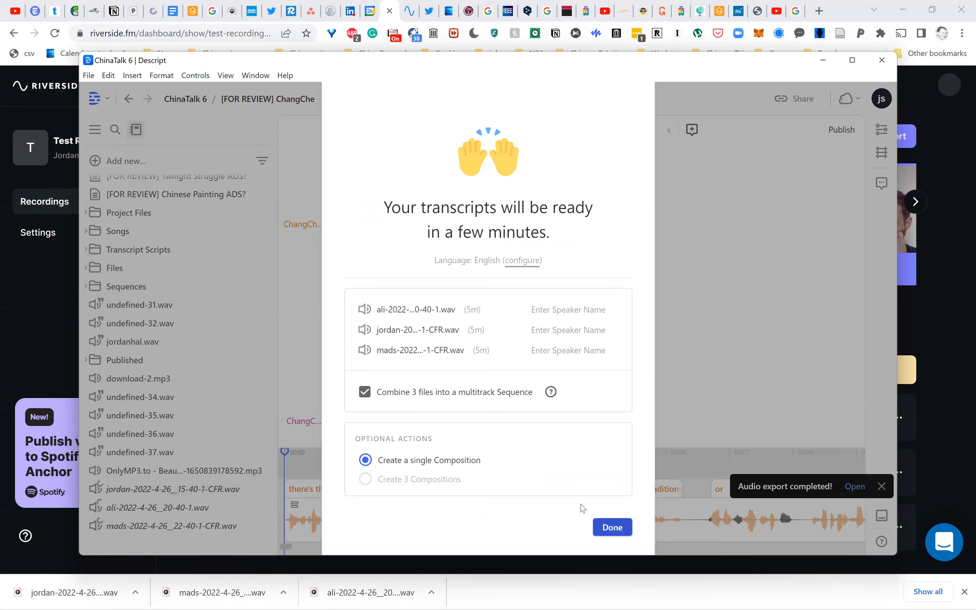
click(570, 304)
text(ali)
click(553, 334)
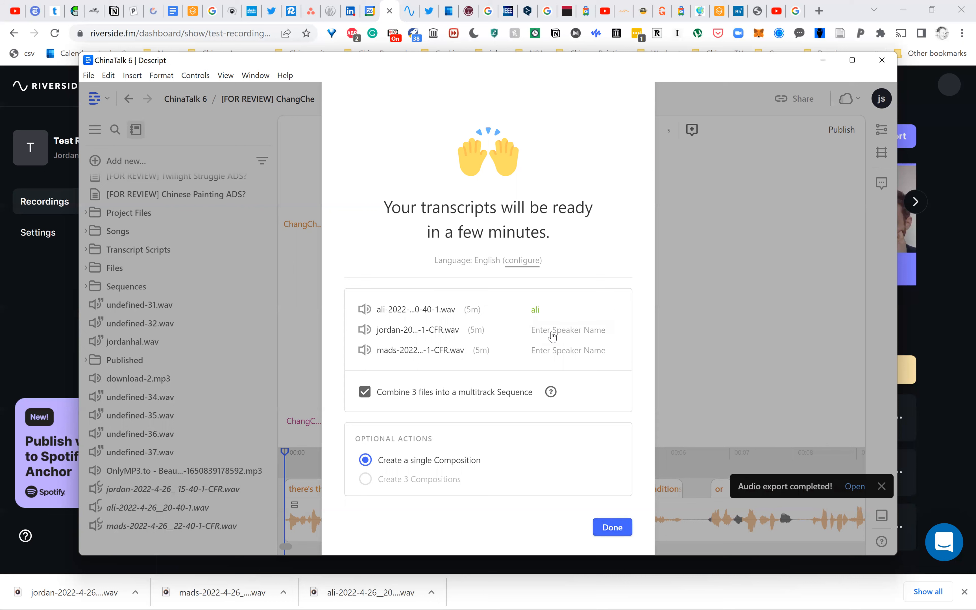
- Assign the matching speaker names to the third and second tracks and finish the transcription setup
click(553, 351)
text(mads)
key(Return)
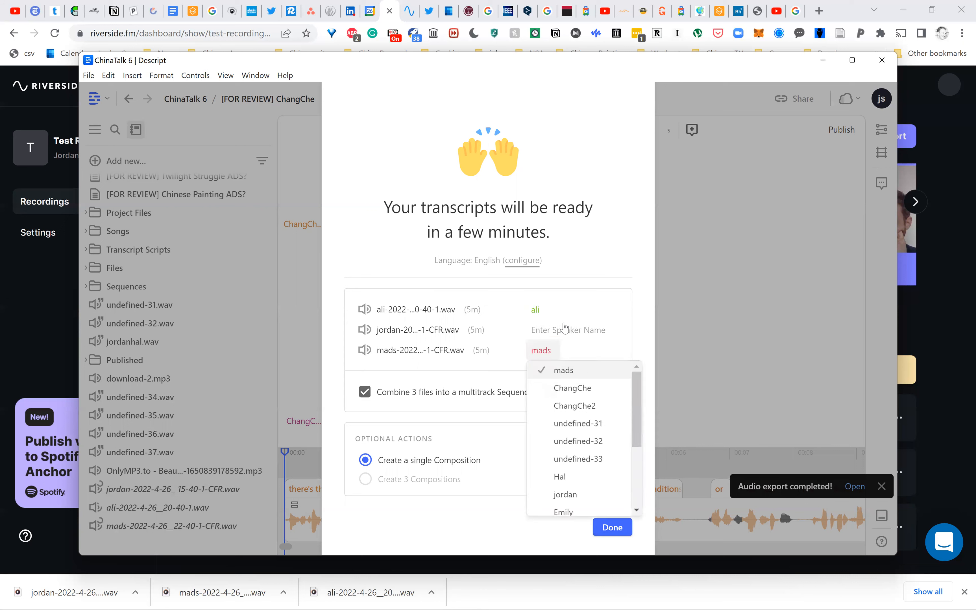
click(564, 329)
text(jor)
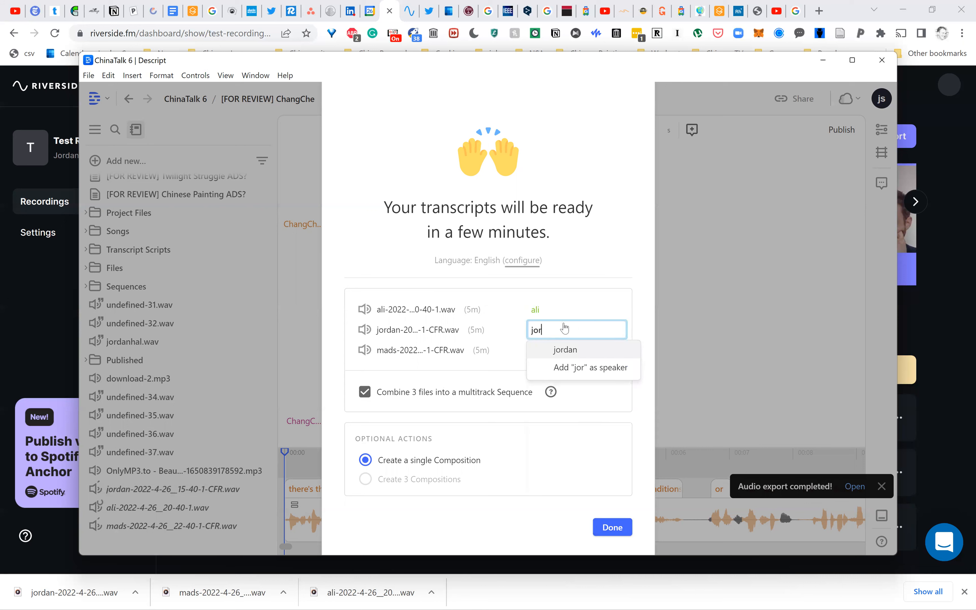
key(Return)
scroll(585, 433, down, 3)
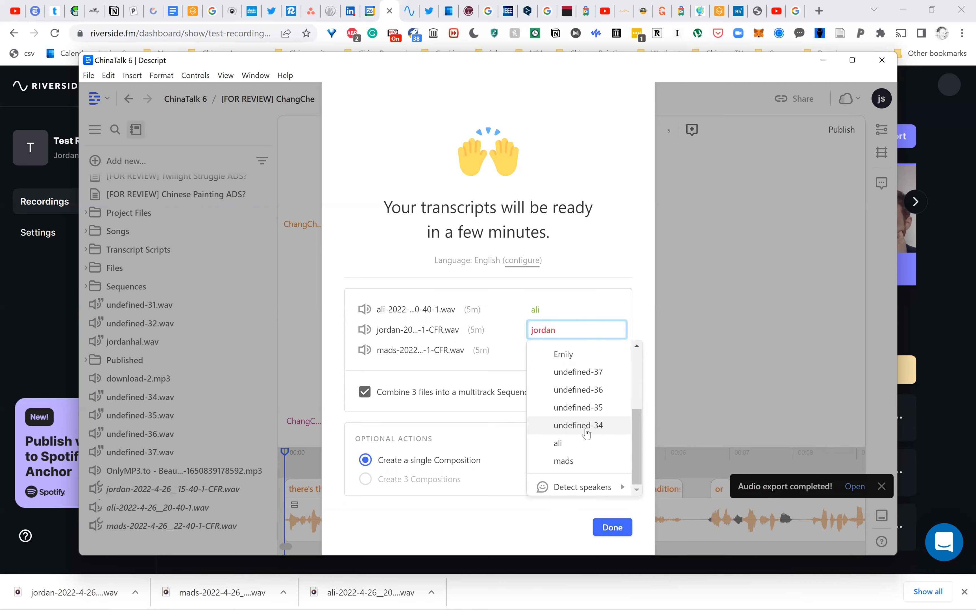
scroll(586, 434, up, 4)
click(579, 352)
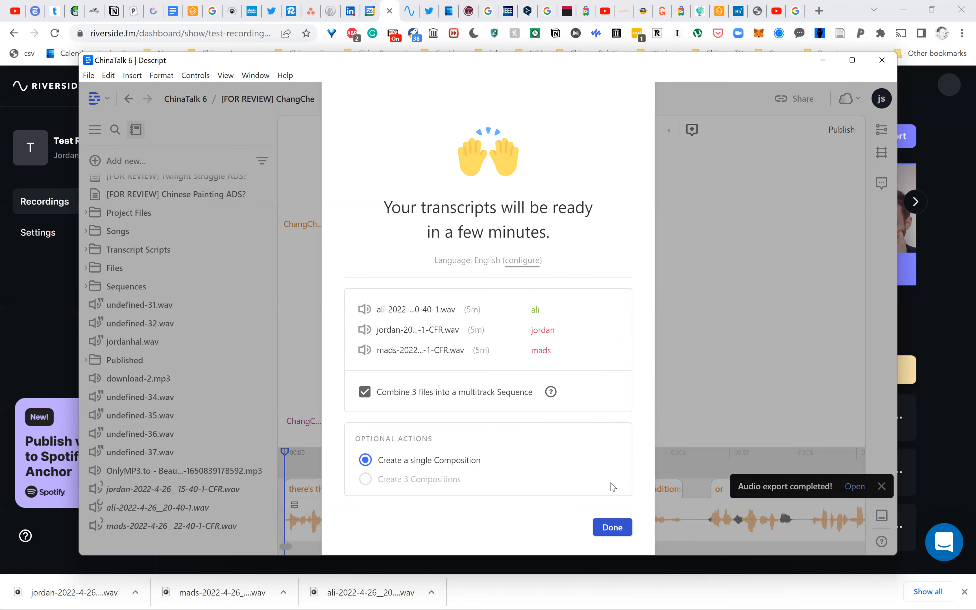
click(613, 527)
- Apply Studio Sound to each of the three imported participant WAV files
scroll(120, 418, down, 1)
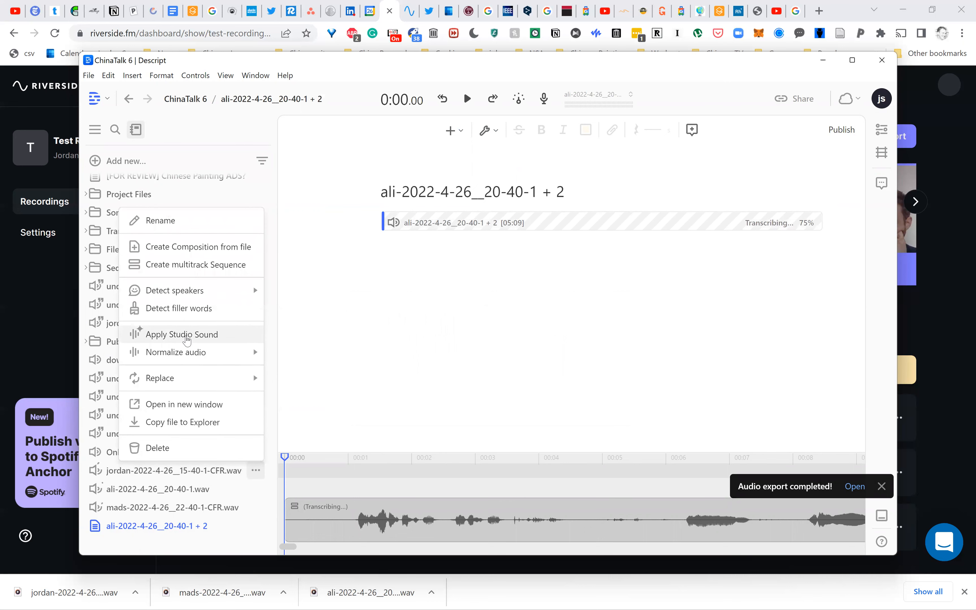
click(187, 340)
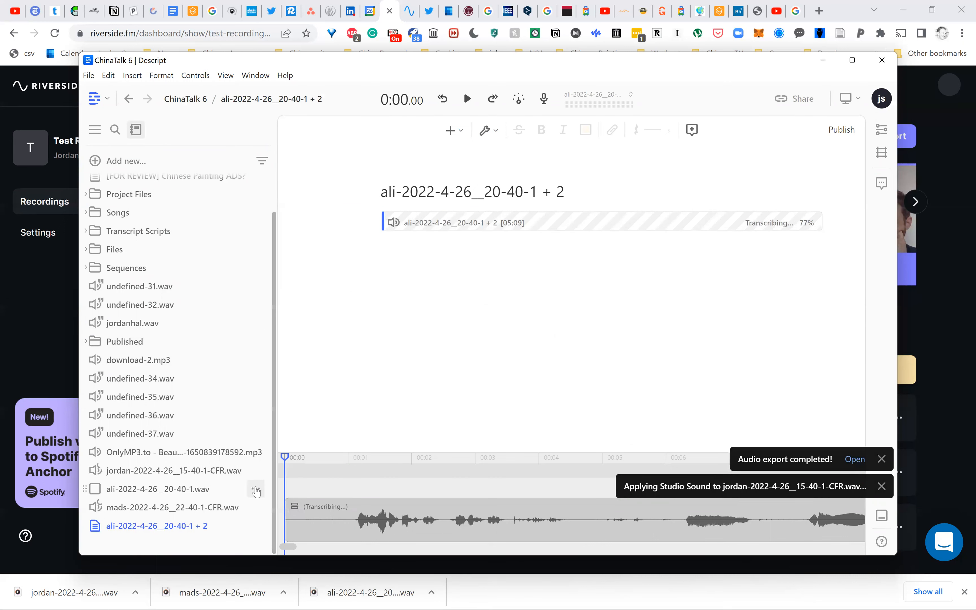
click(256, 489)
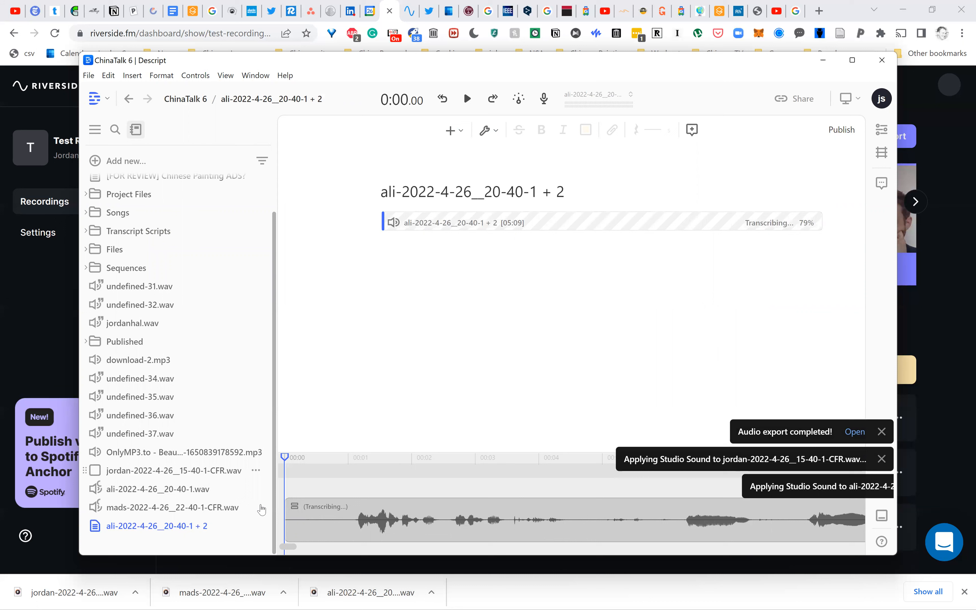
right_click(233, 509)
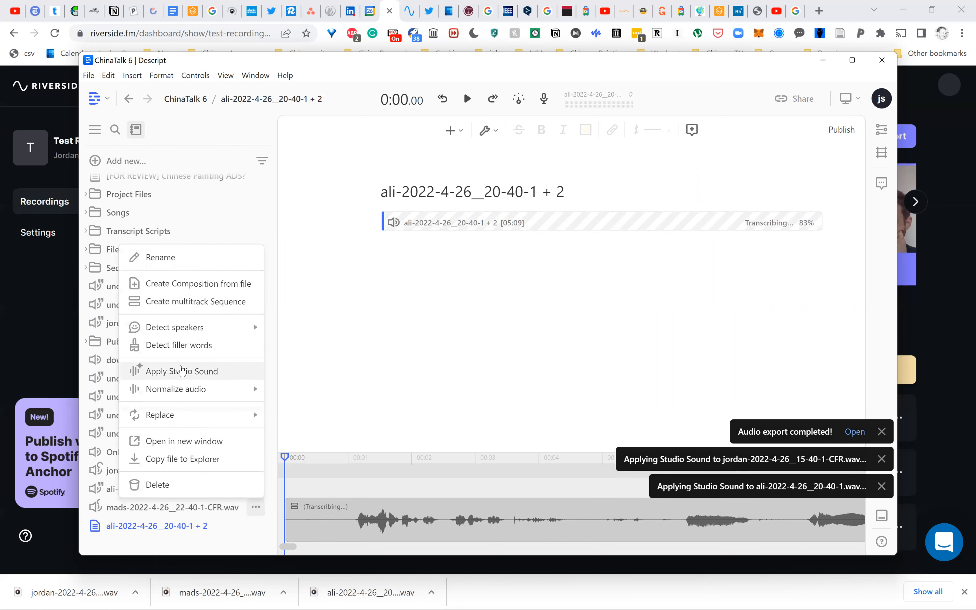
click(181, 371)
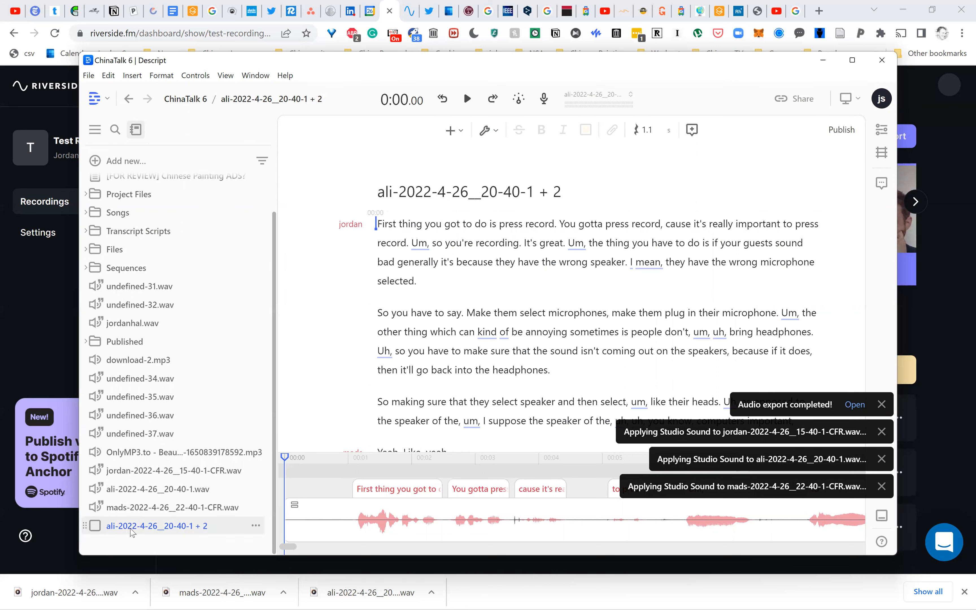
- Rename the new composition as "how to record a podcast"
triple_click(431, 191)
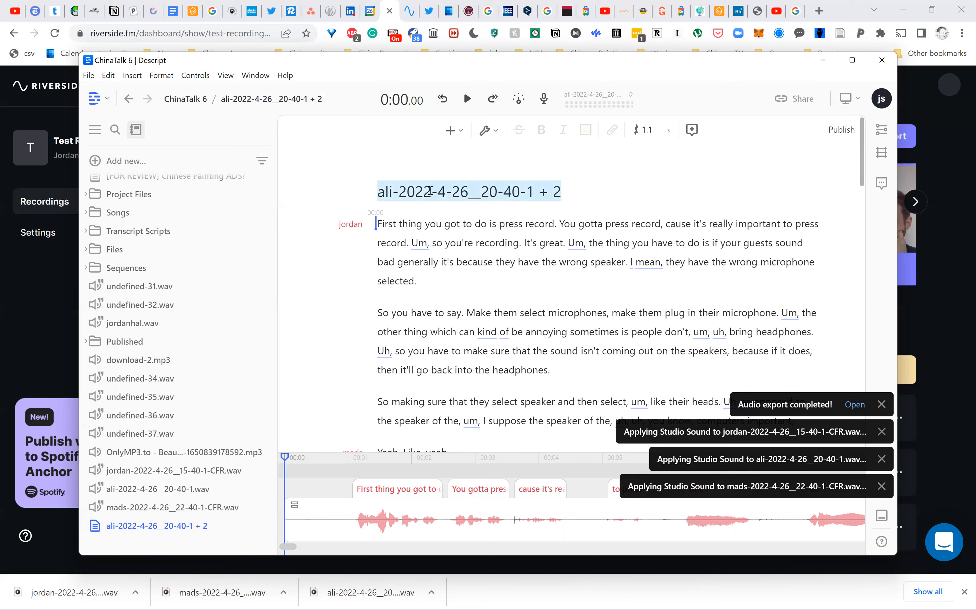
text(how to r)
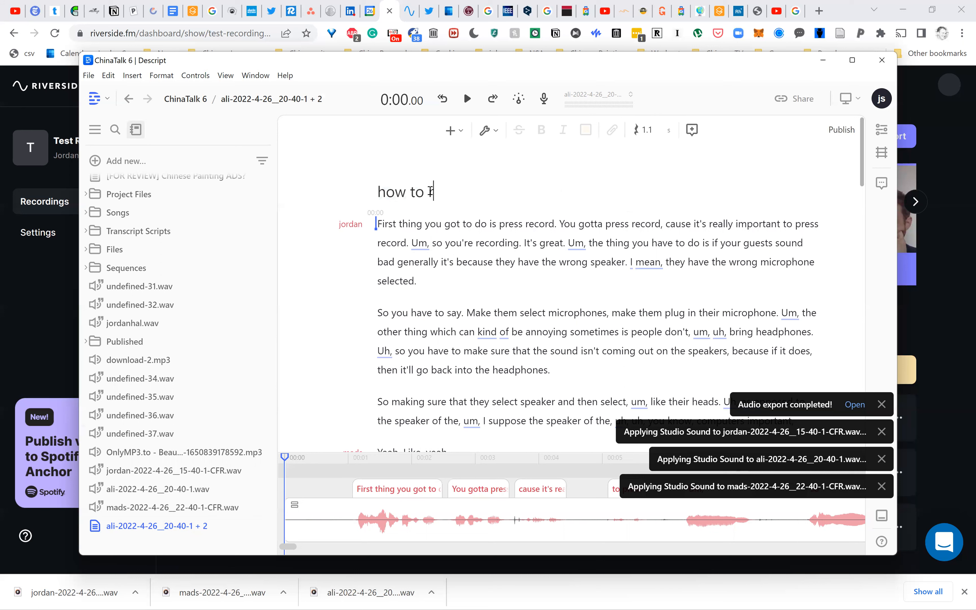
text(ecord a podcast)
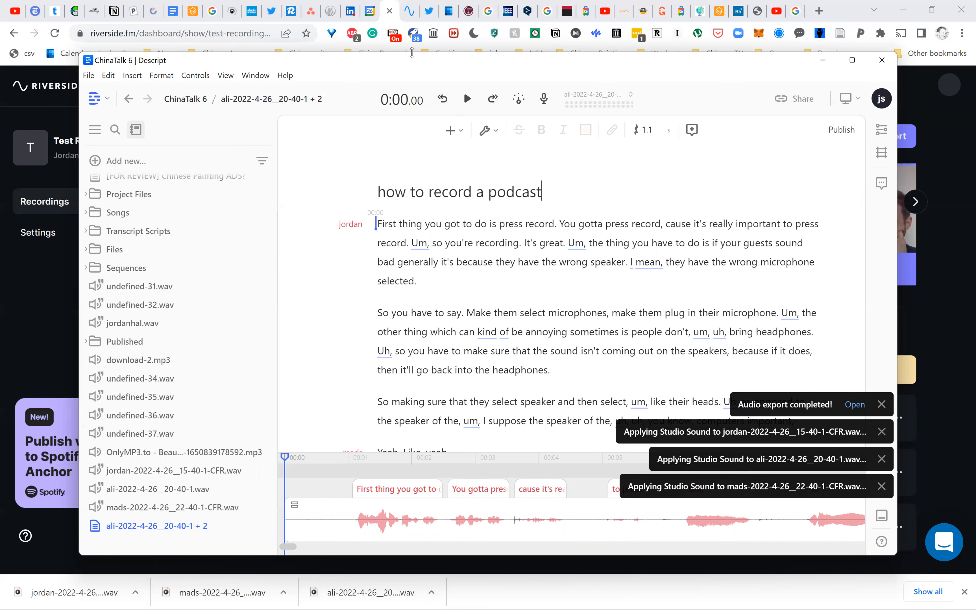
- Maximize the editor window and skim through the composition's transcript
double_click(418, 61)
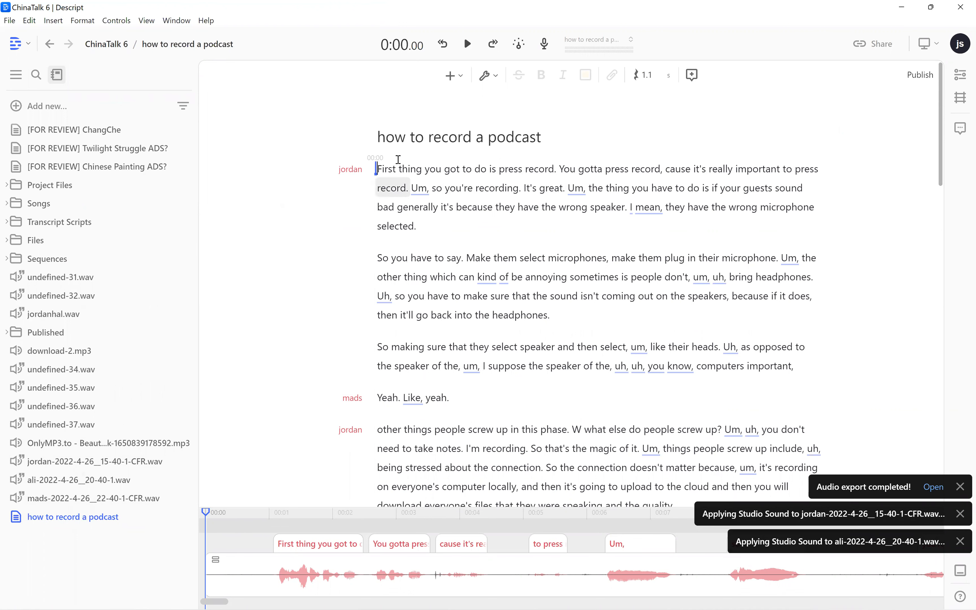
scroll(422, 220, down, 4)
scroll(422, 220, down, 3)
scroll(422, 220, up, 7)
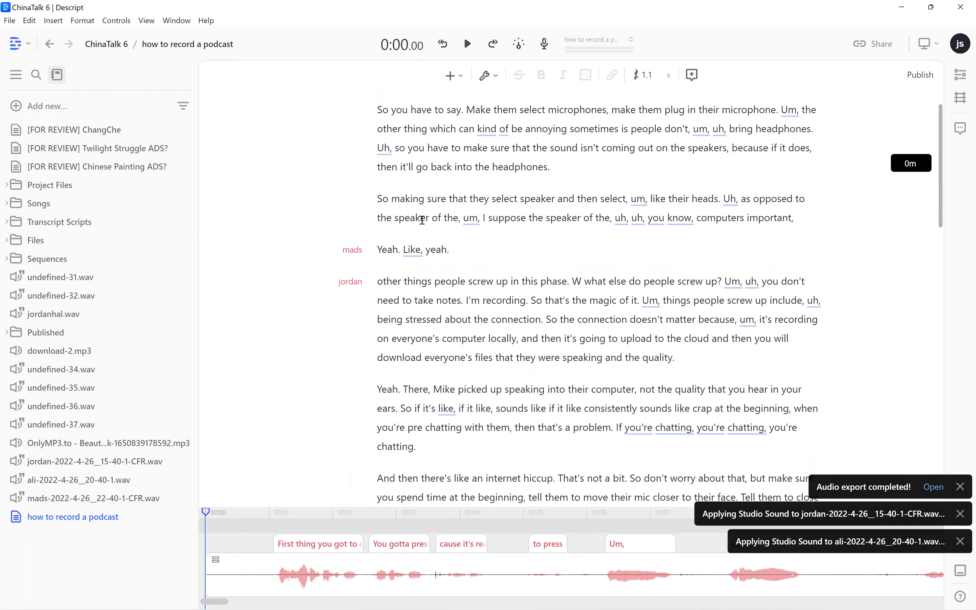
- Listen to the recording from the start of the transcript and from "computers important" in the third paragraph
drag(470, 260, 608, 259)
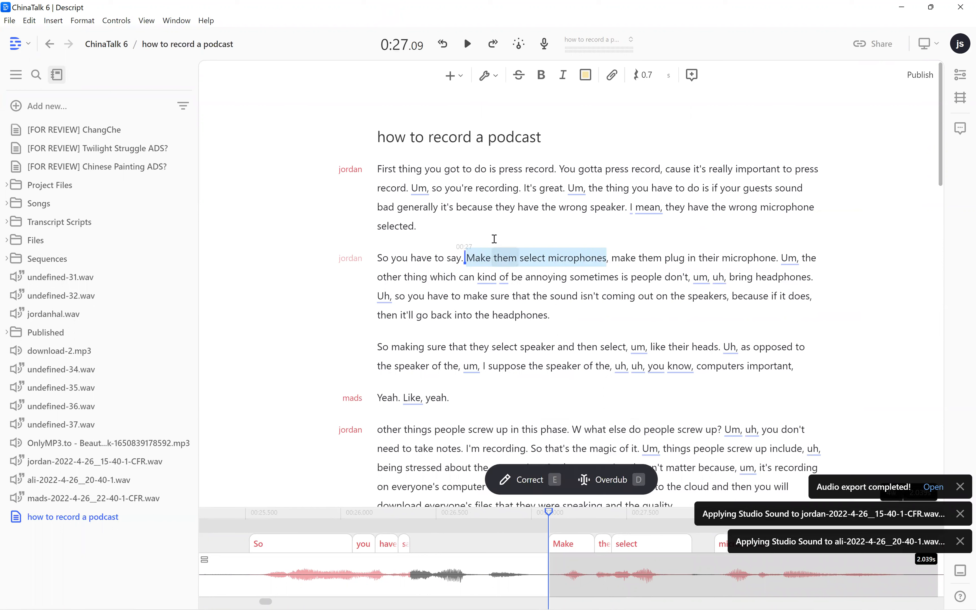
click(464, 217)
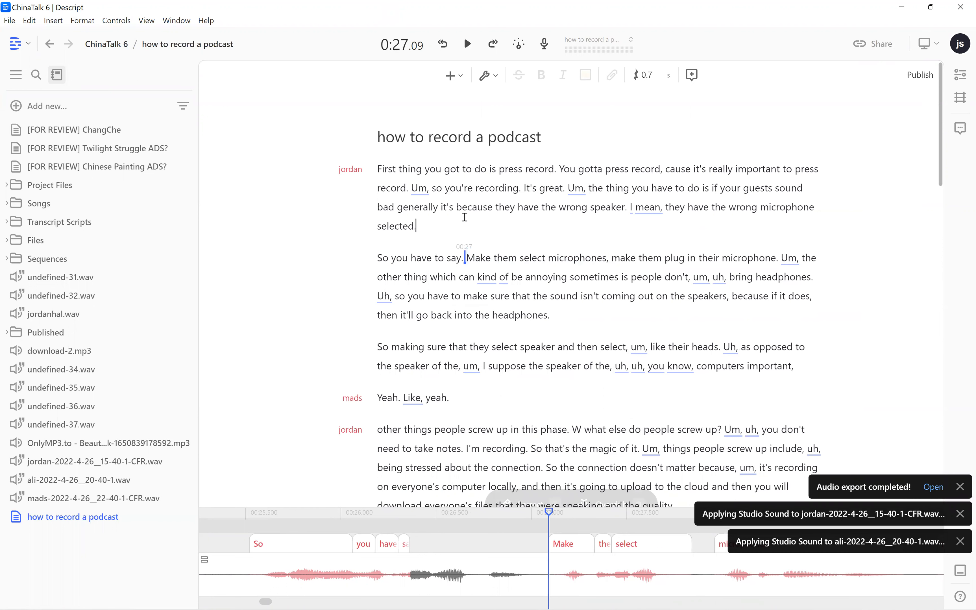
click(375, 168)
key(space)
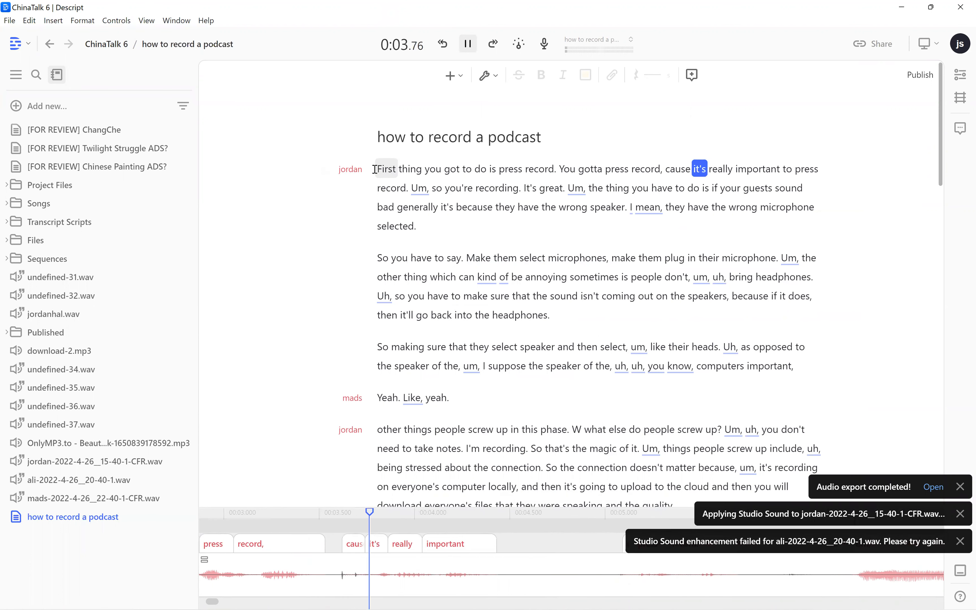
key(space)
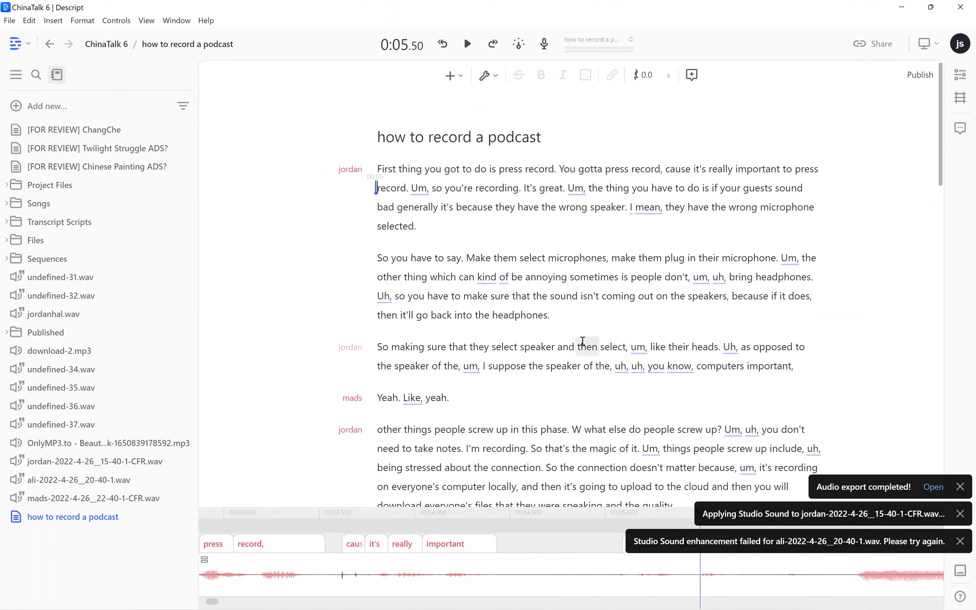
click(696, 367)
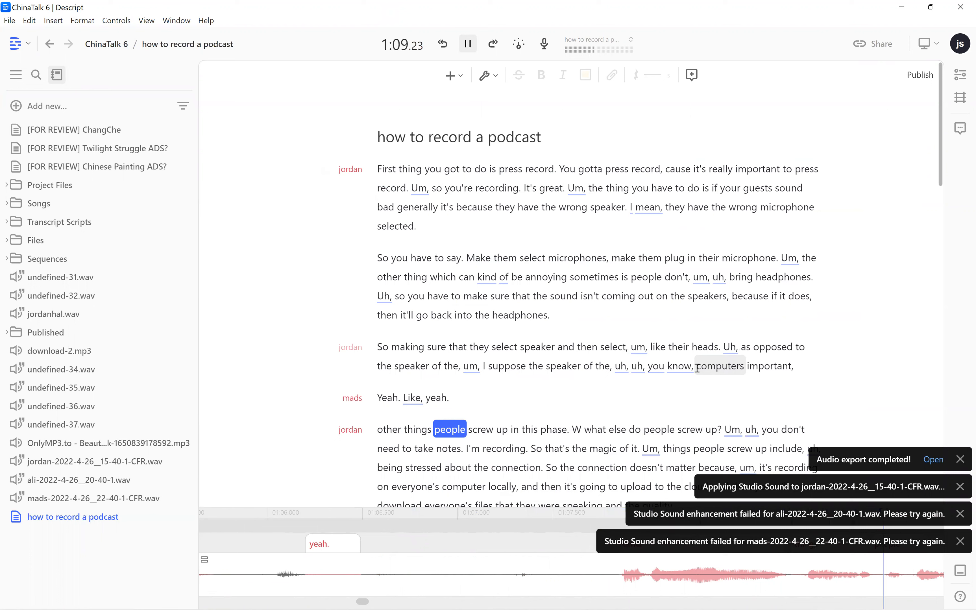
key(space)
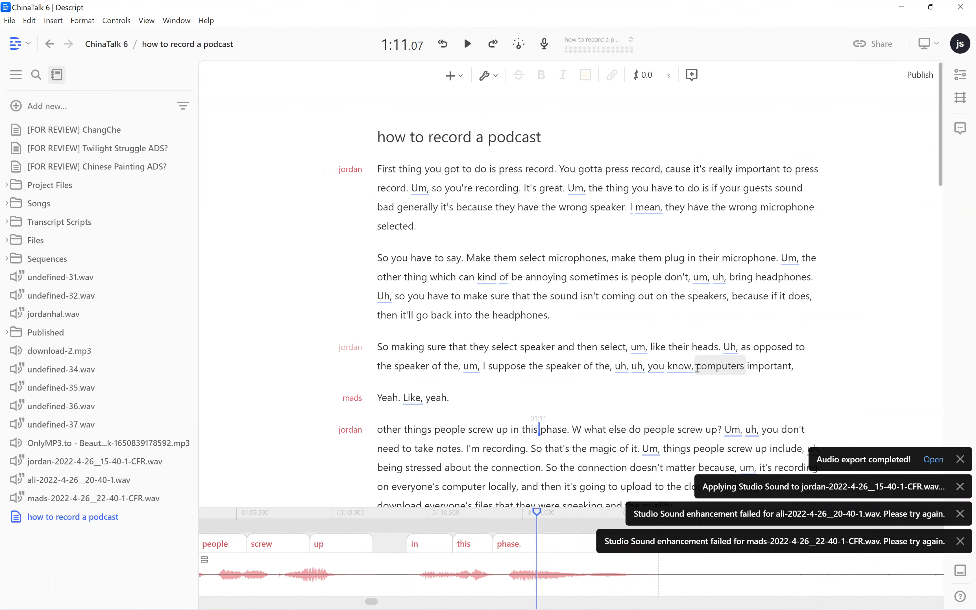
- Dismiss the Studio Sound and audio export notifications
scroll(537, 347, down, 3)
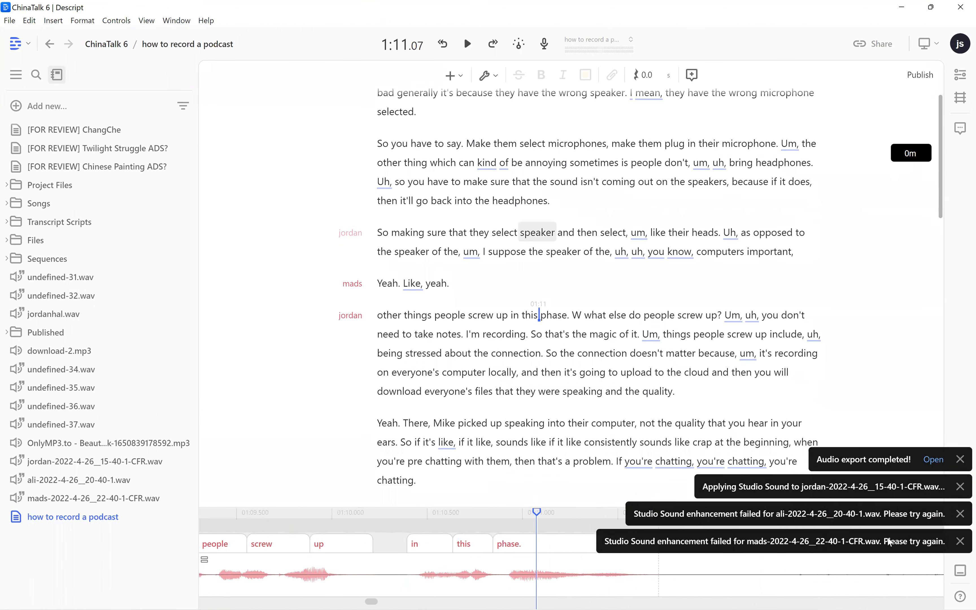
click(964, 517)
click(964, 545)
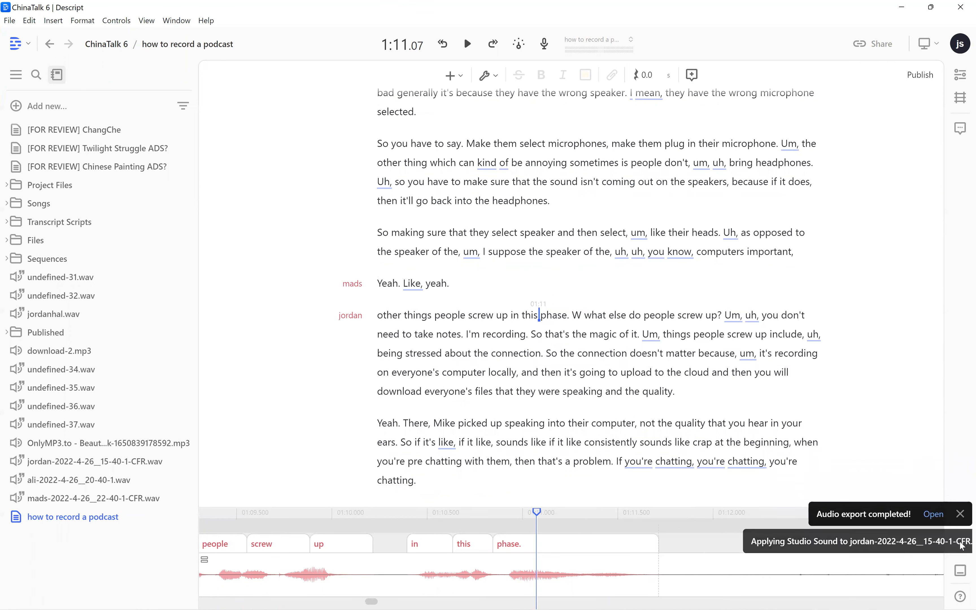
click(959, 538)
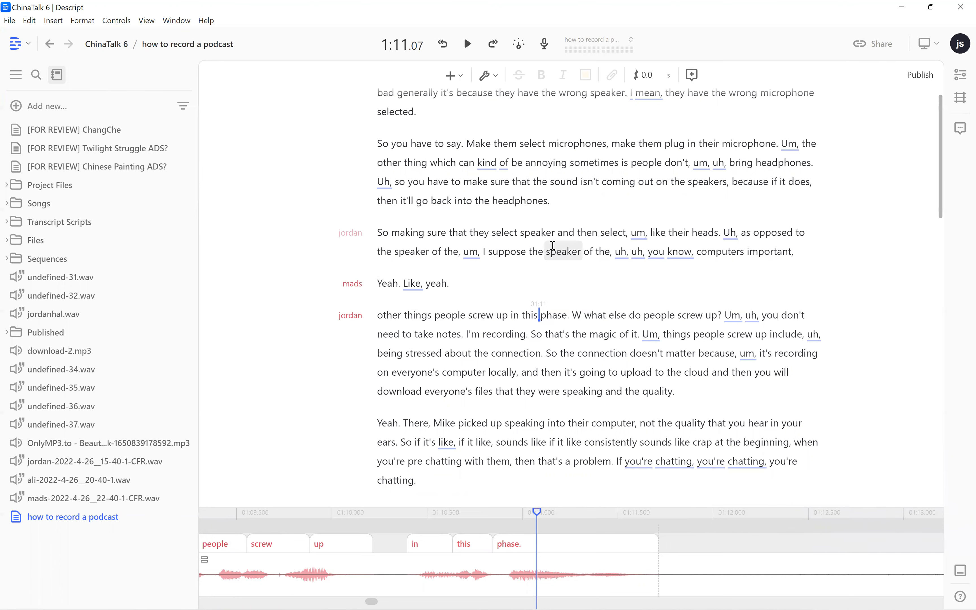
- Skim the transcript to review the speaker turns, highlighting the line "Sounds very Trump."
scroll(553, 246, up, 3)
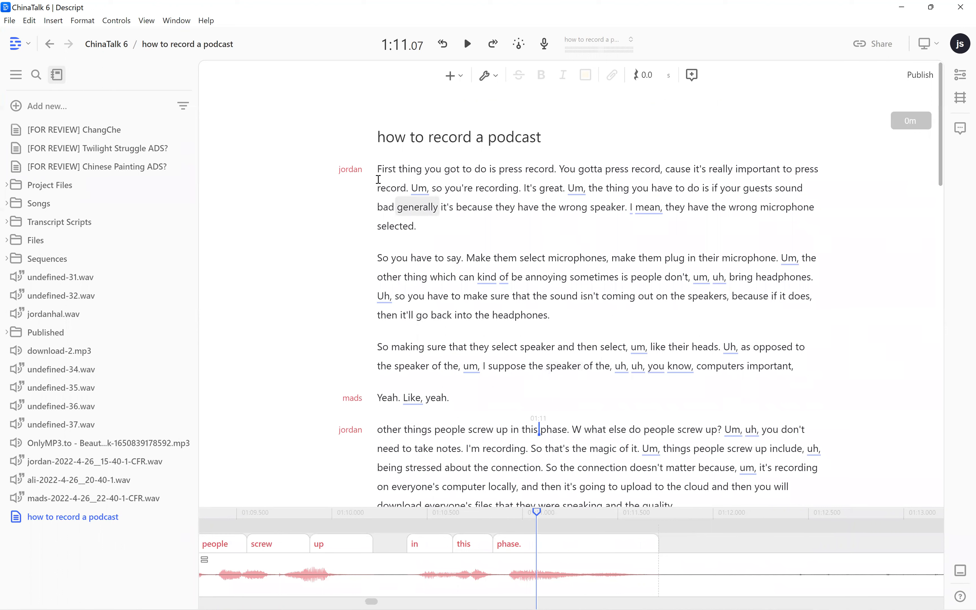
click(379, 170)
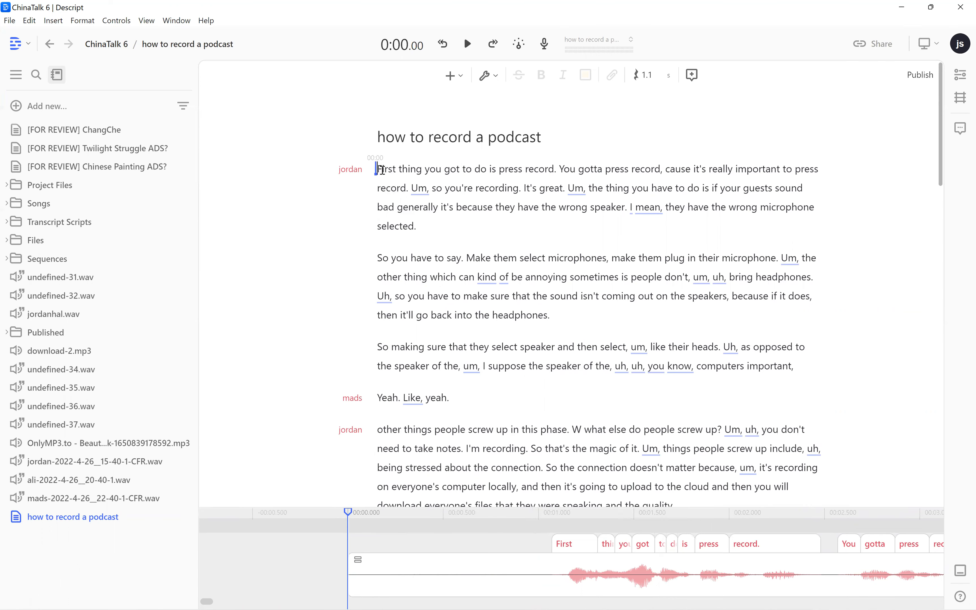
scroll(382, 169, down, 3)
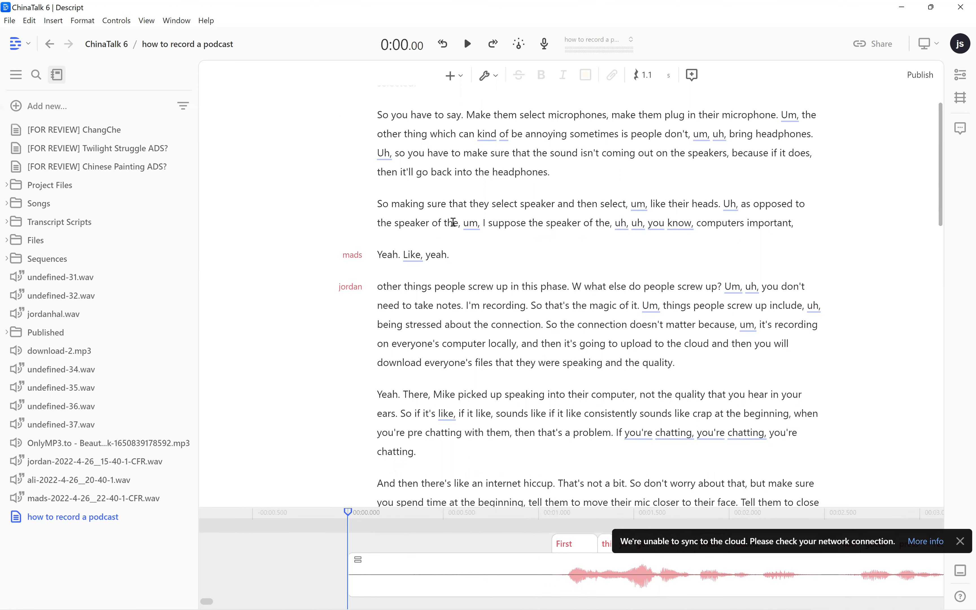
scroll(520, 298, down, 3)
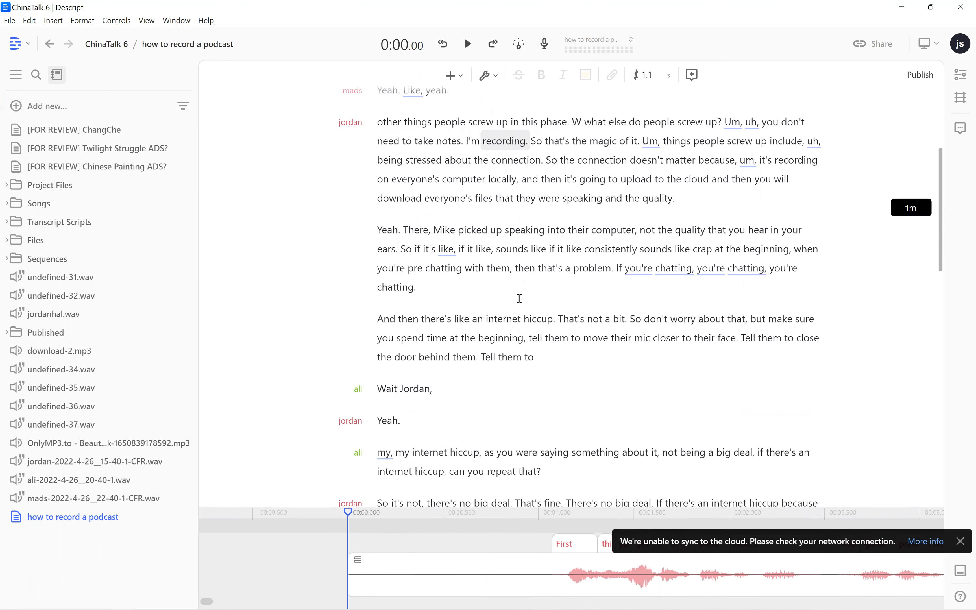
scroll(520, 298, up, 7)
scroll(520, 298, down, 12)
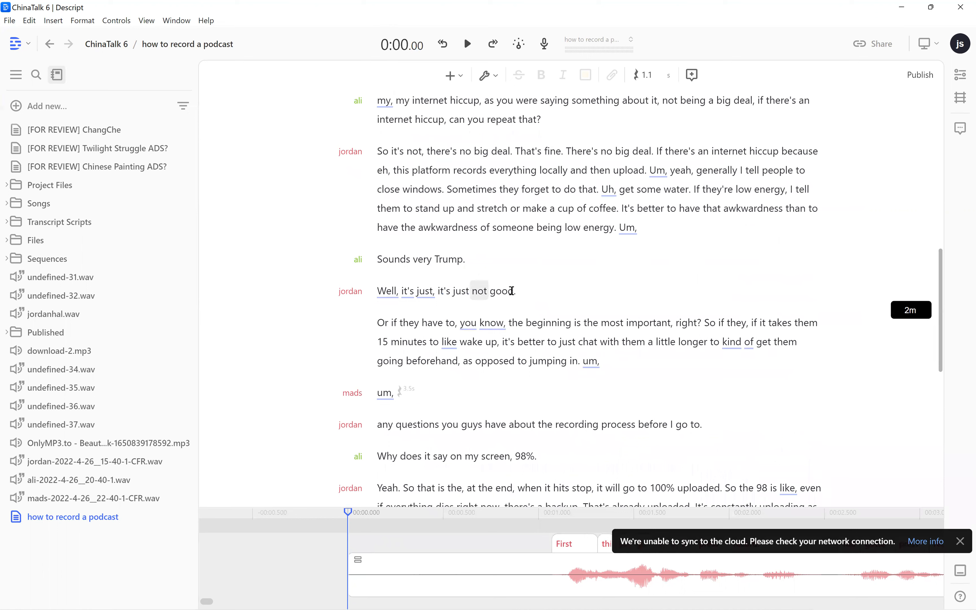
drag(477, 260, 367, 255)
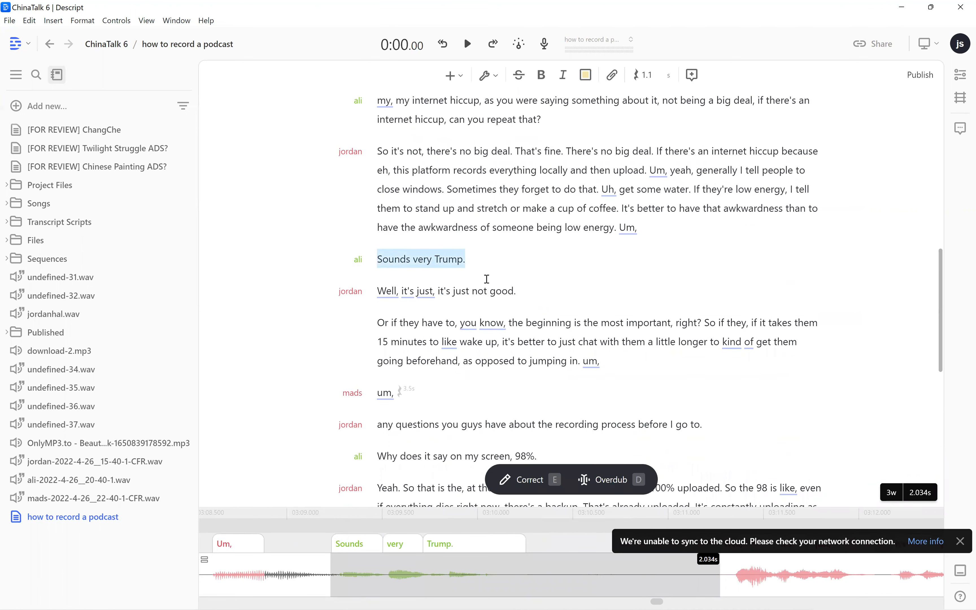
click(550, 319)
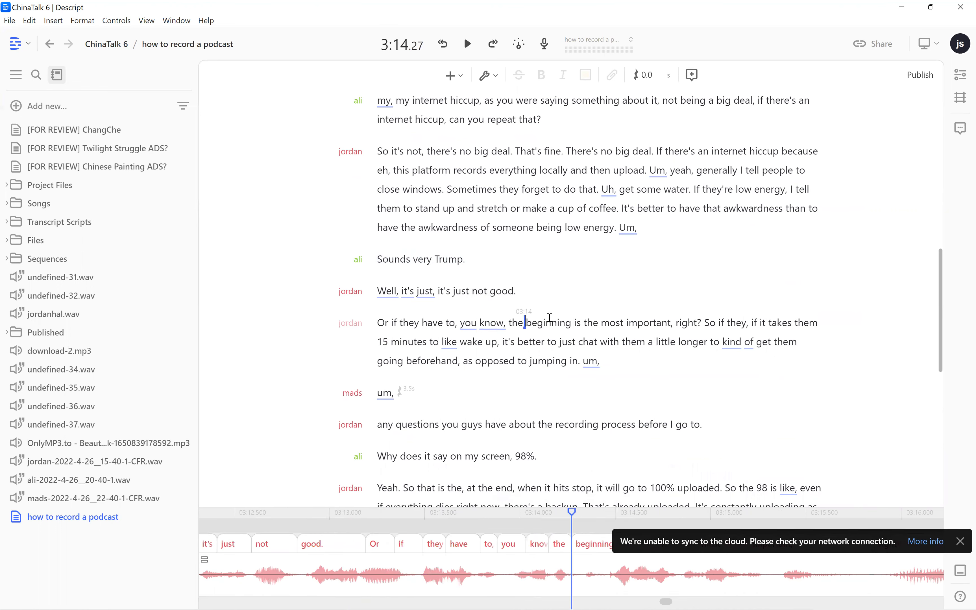
- Set the playback speed to 2x and play the recording from its beginning
scroll(549, 318, up, 15)
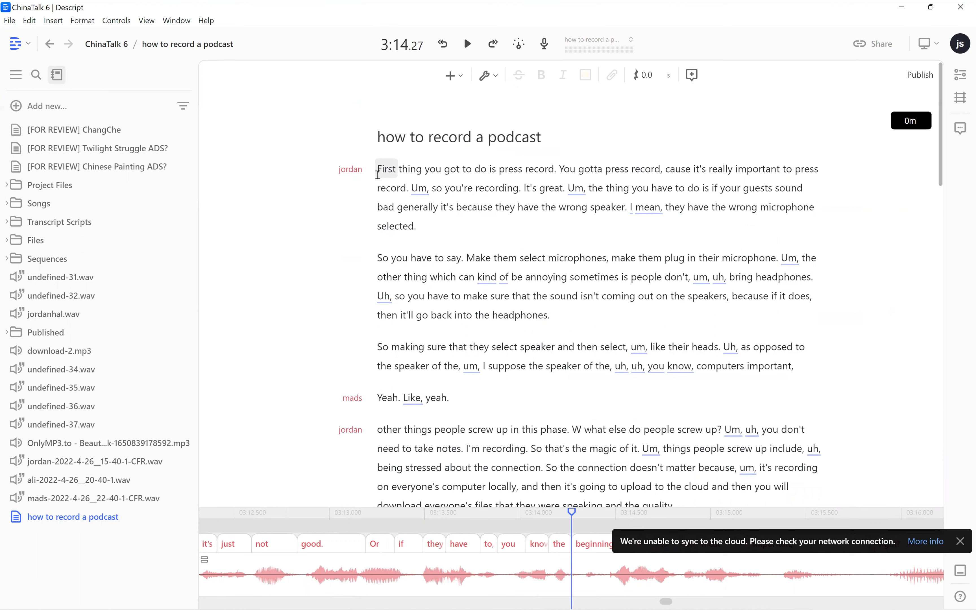
click(378, 169)
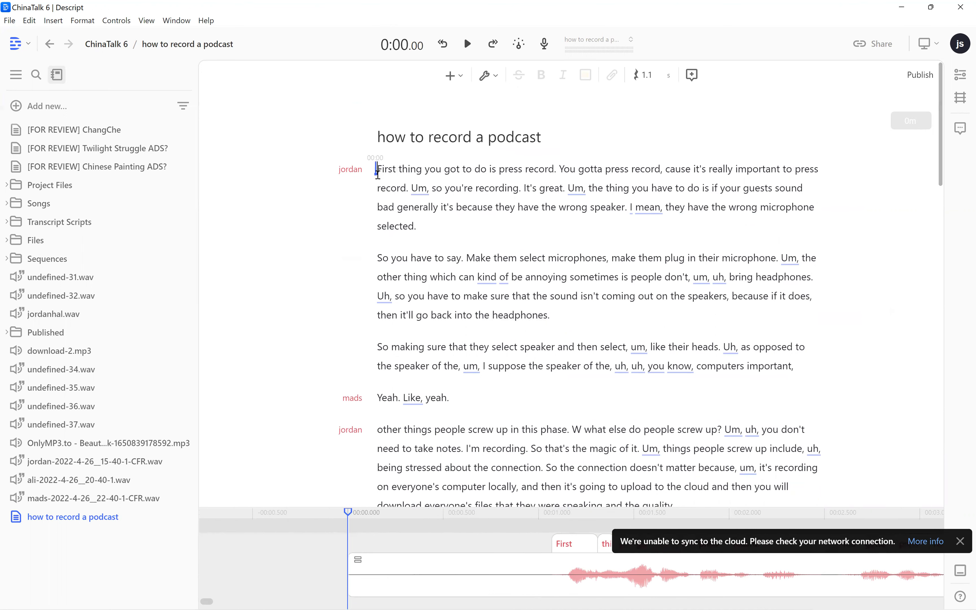
click(523, 48)
click(535, 88)
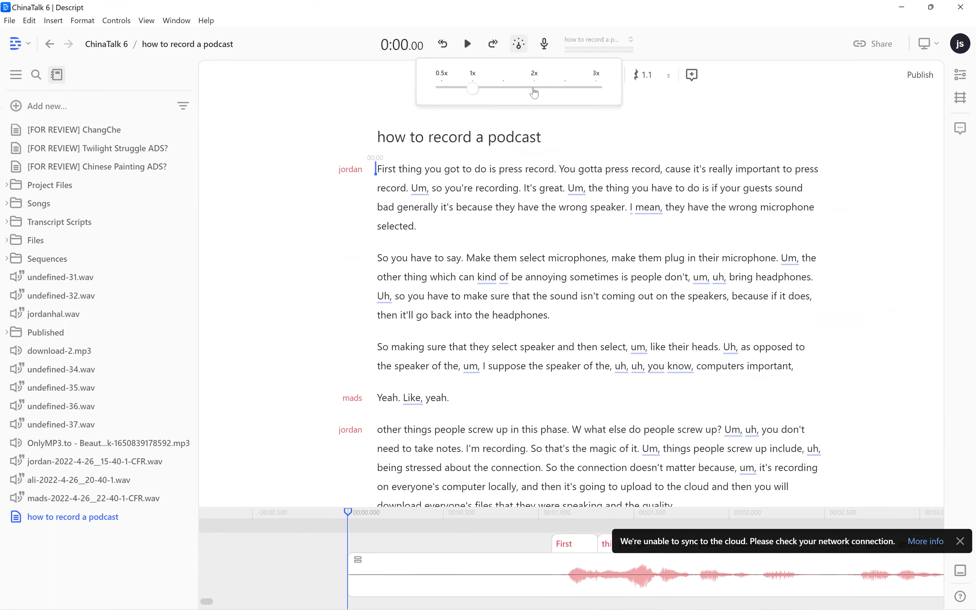
click(379, 170)
key(space)
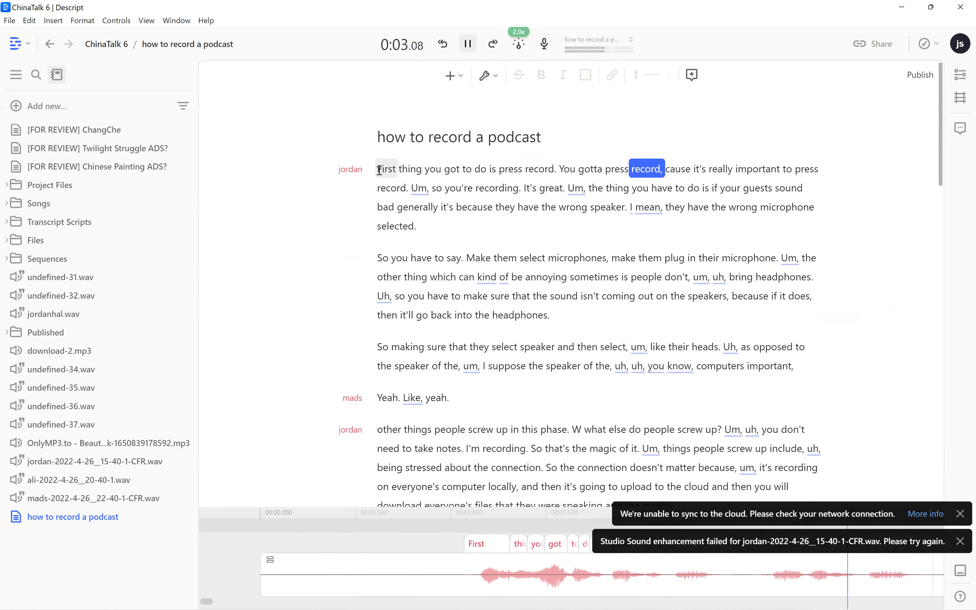
key(space)
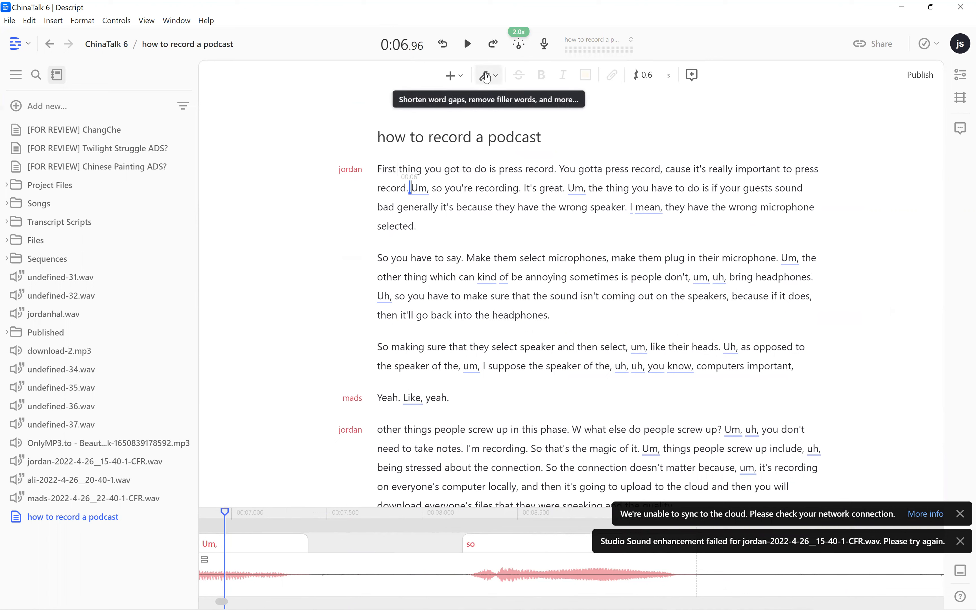
- List the composition's word gaps longer than 1.00 s for shortening and preview the first and third ones
click(487, 77)
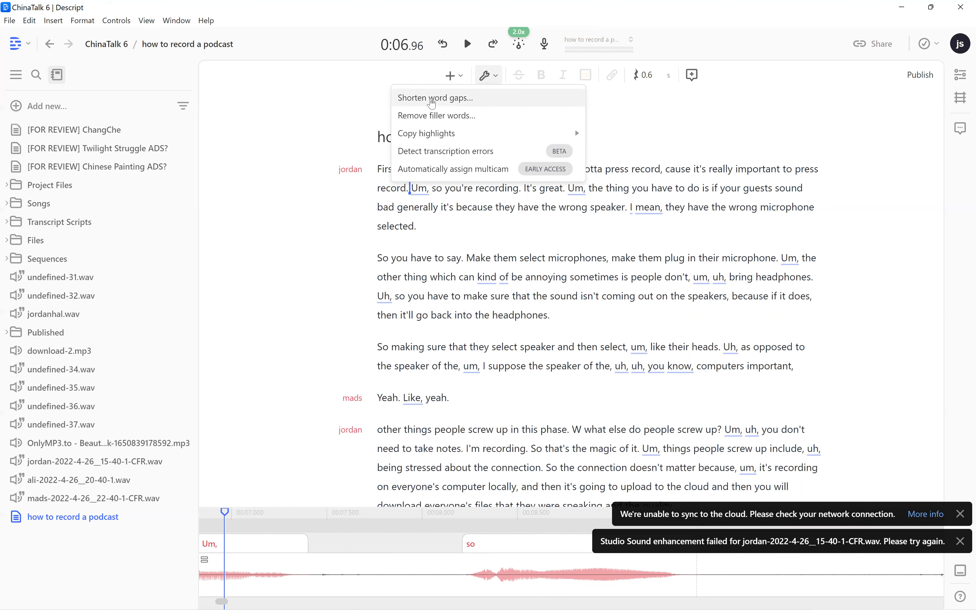
click(431, 103)
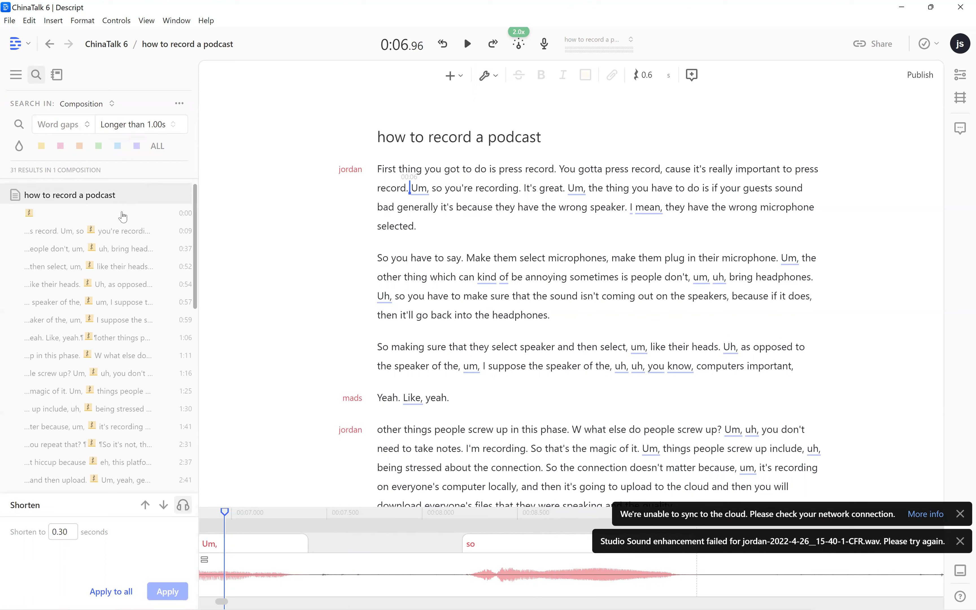
click(123, 216)
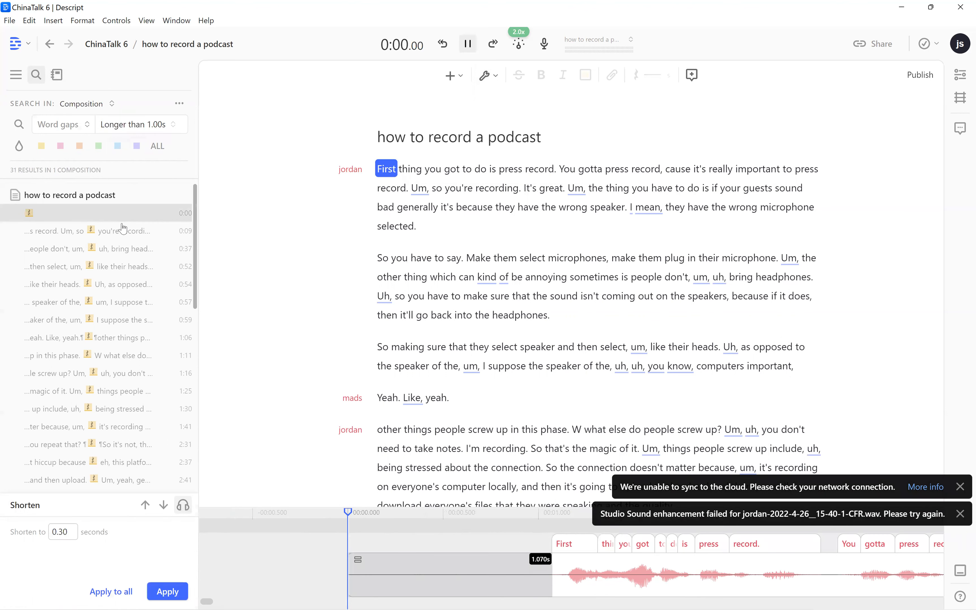
click(125, 249)
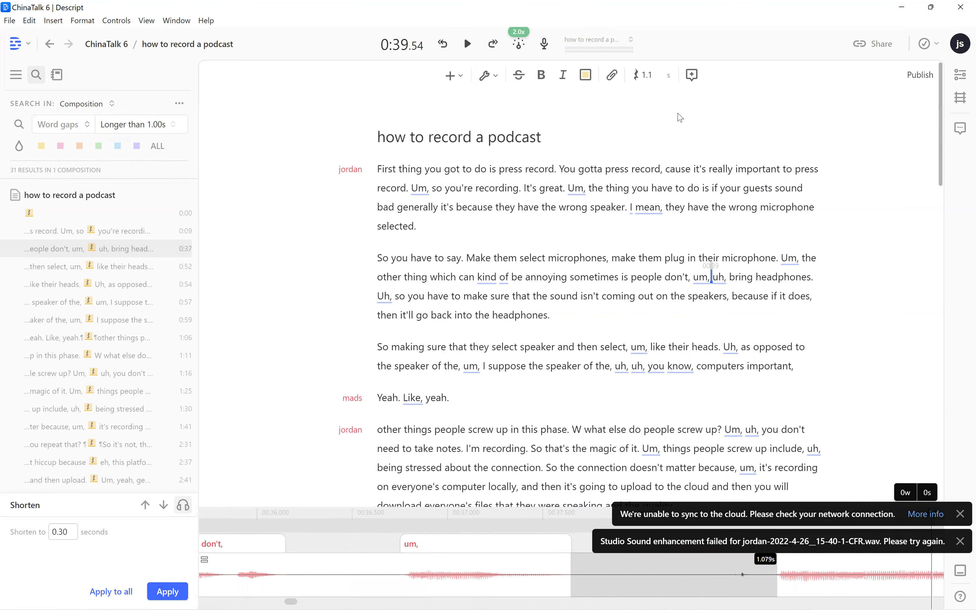
- Open the filler word removal for the composition
click(488, 79)
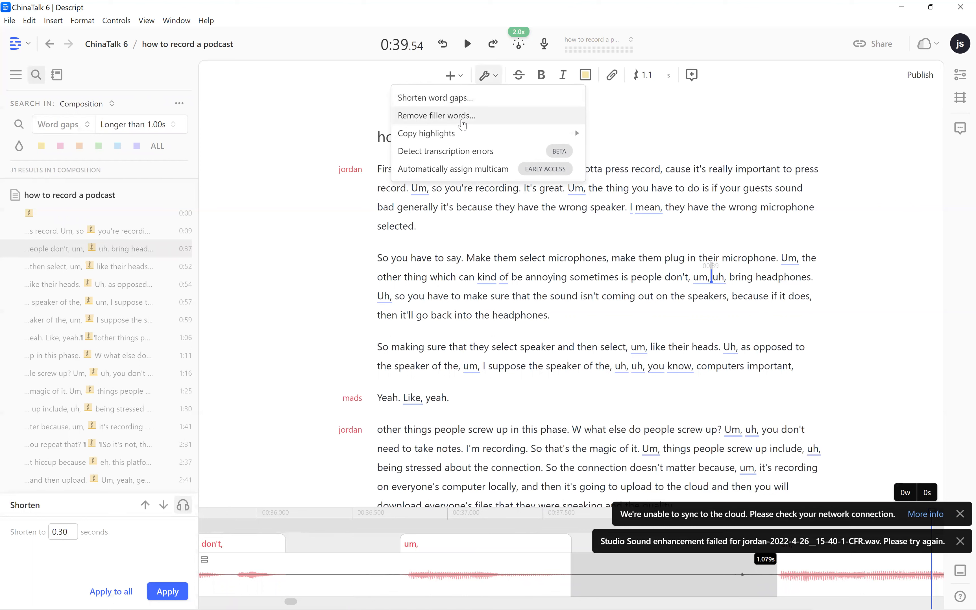
click(463, 121)
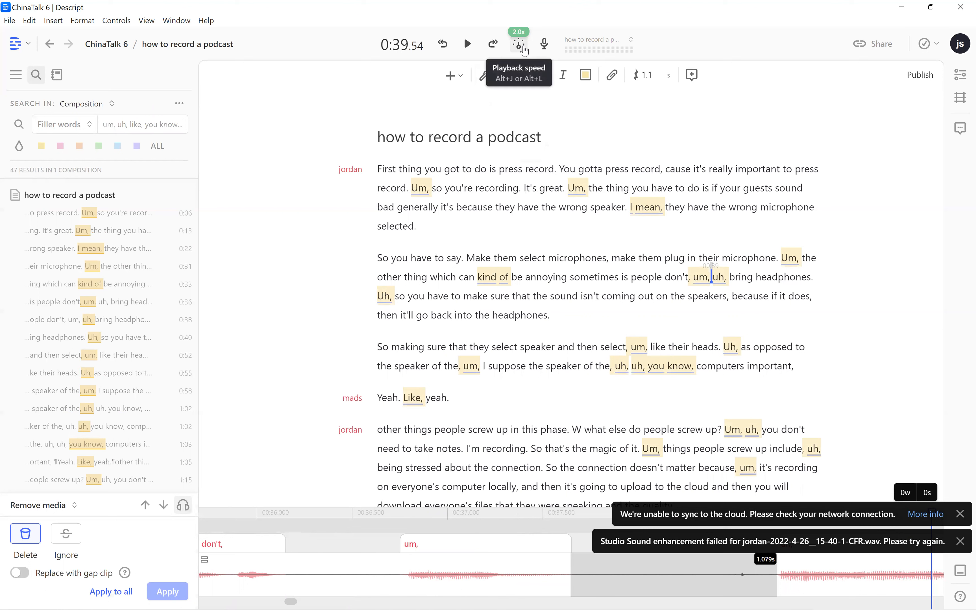
- Set the playback speed to 1.3x and play the recording from "the wrong speaker" in the first paragraph
click(524, 51)
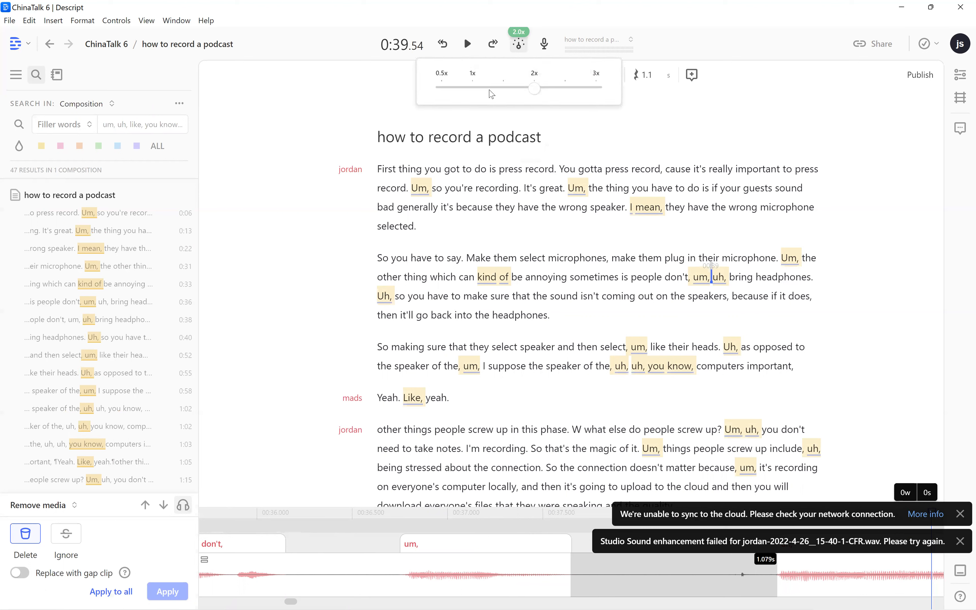
click(492, 94)
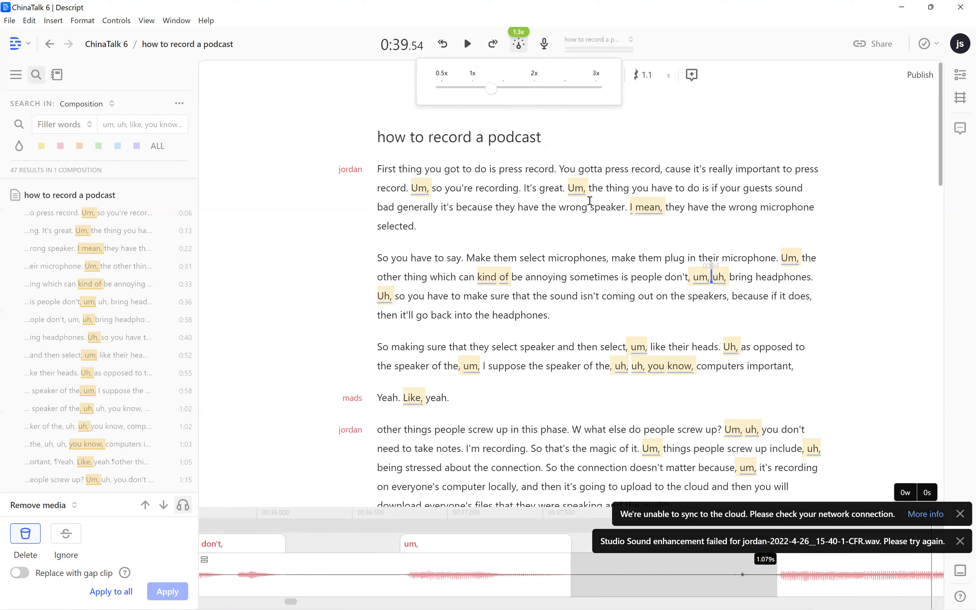
click(541, 209)
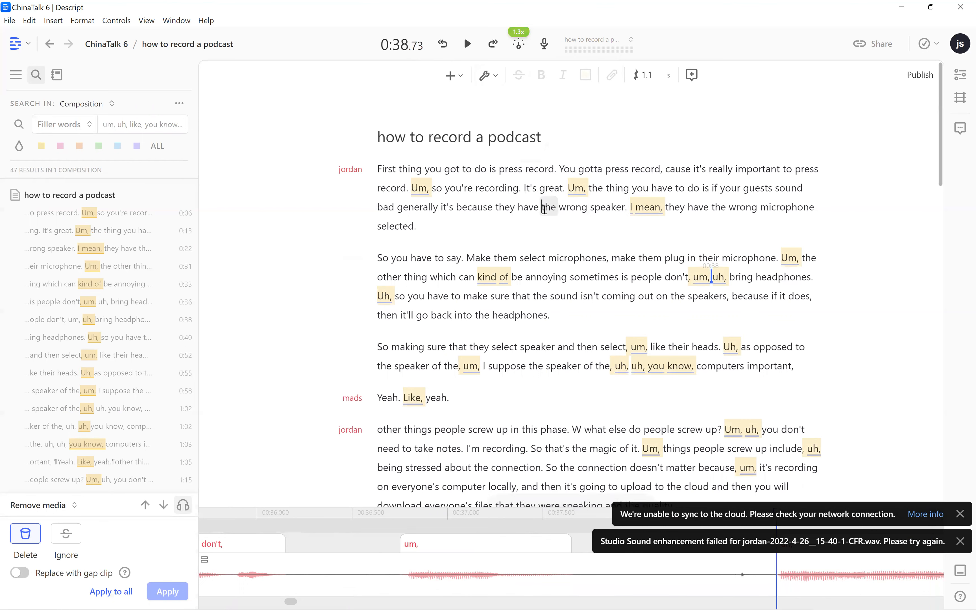
key(space)
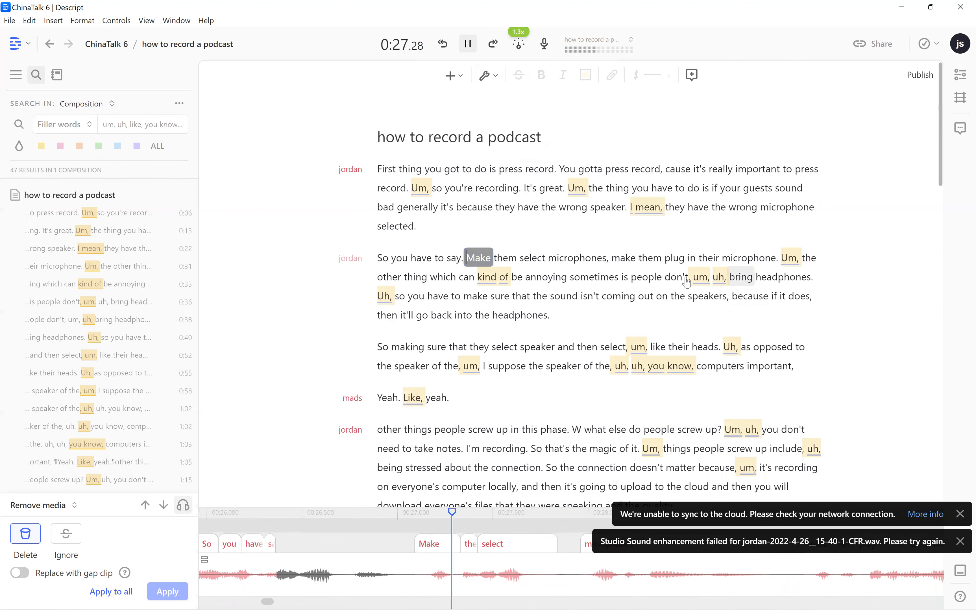
key(space)
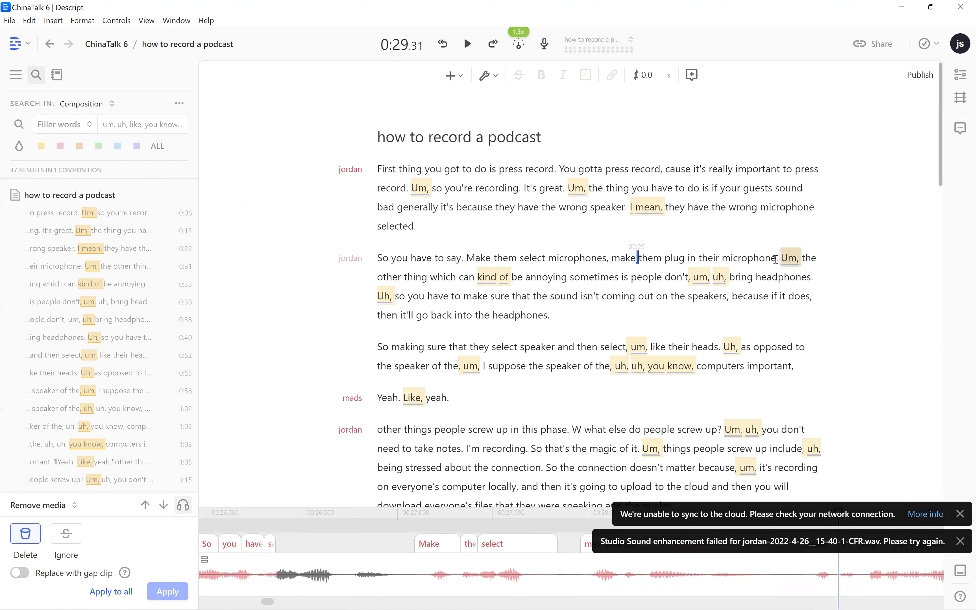
- Place the playhead before "Um," in the second paragraph and reset the playback speed to 1x
click(777, 260)
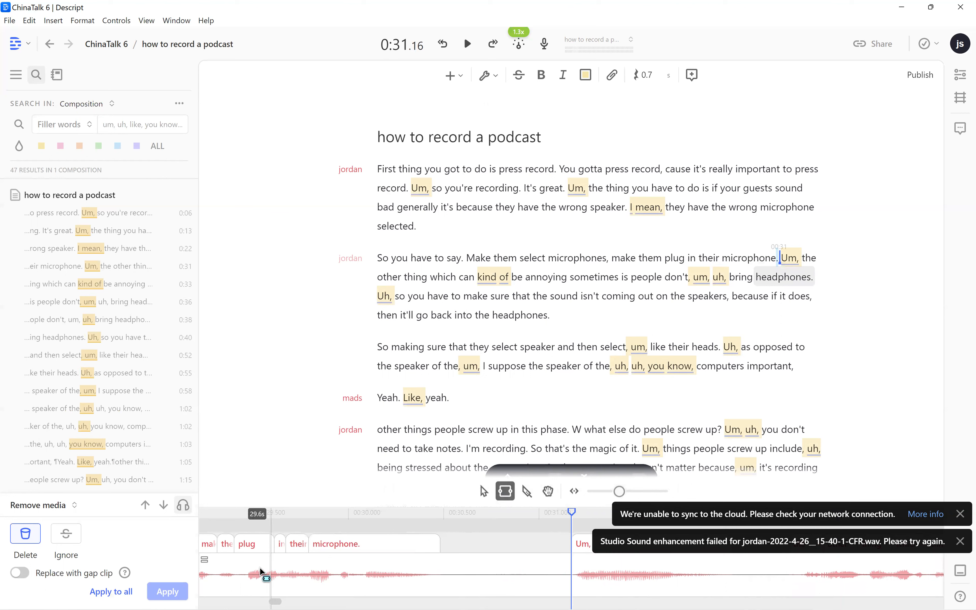
click(519, 43)
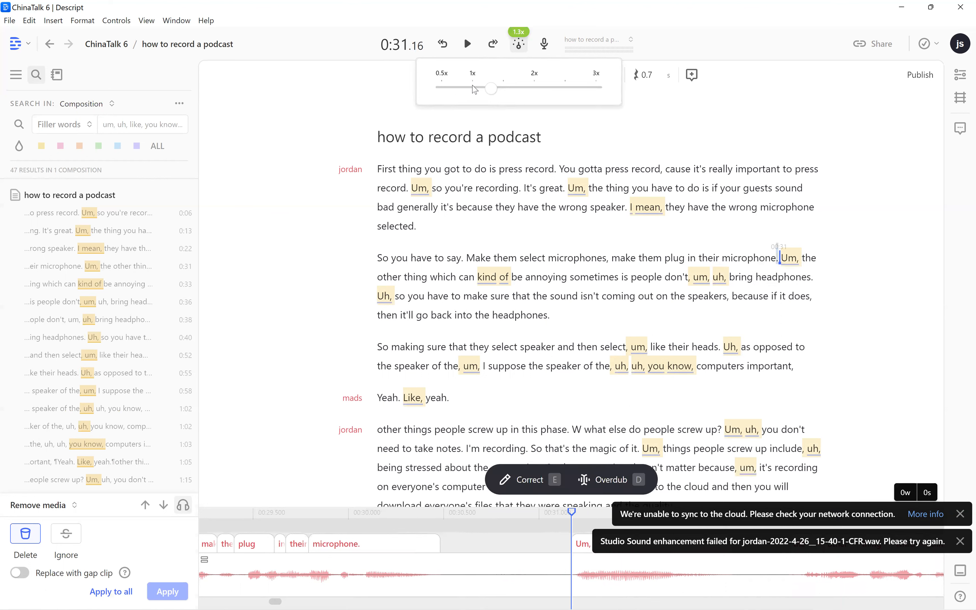
click(472, 89)
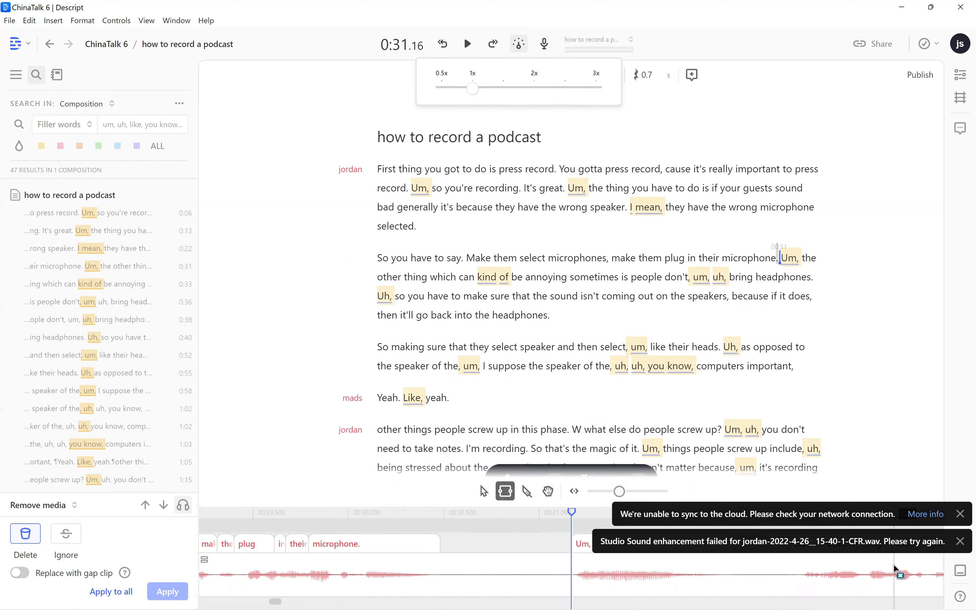
- Play the recording from "Um," in the second paragraph until just before "can kind of"
click(232, 573)
key(space)
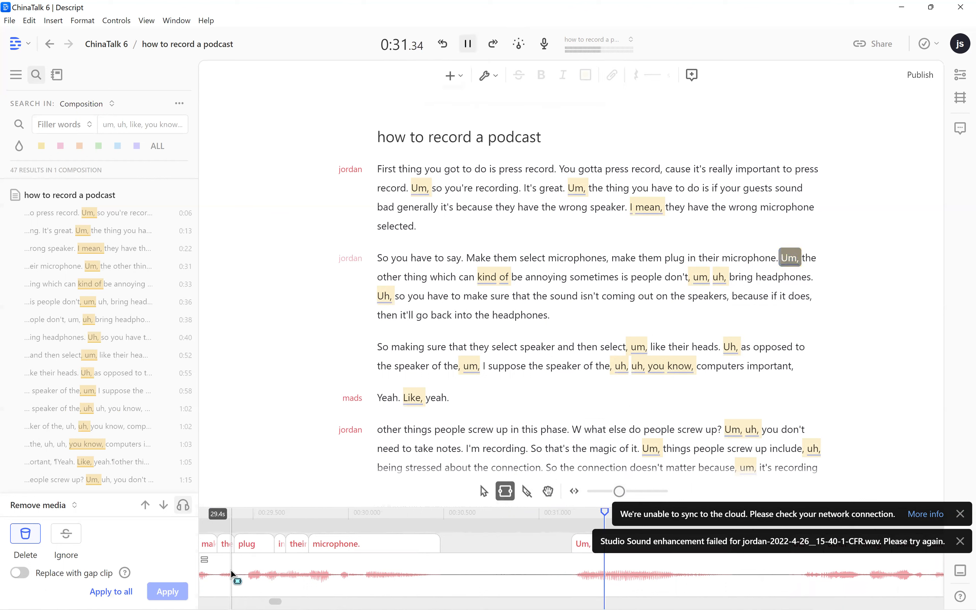
key(space)
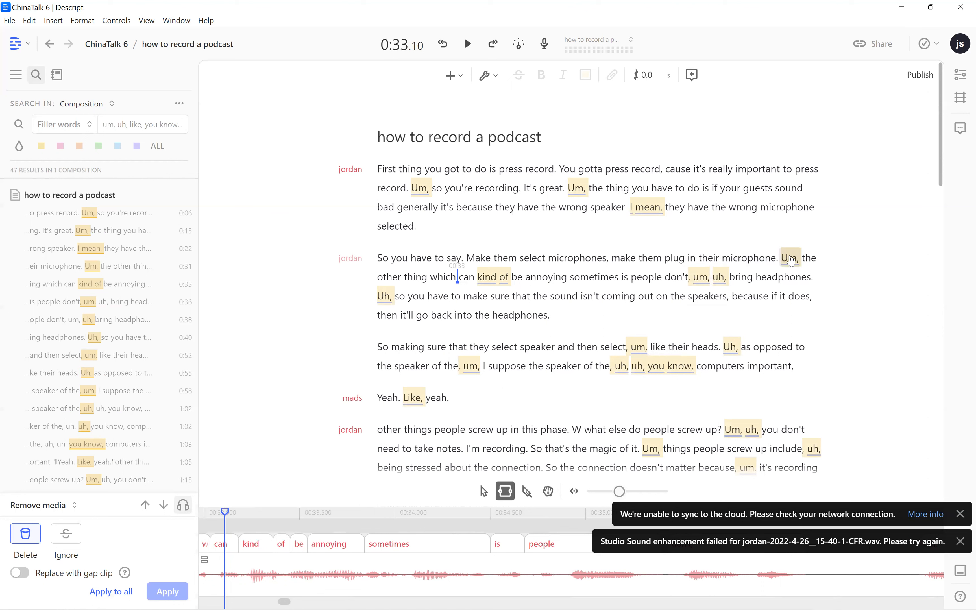
- Select the filler word "Um," in the second paragraph and dismiss the cloud sync and Studio Sound notifications
double_click(790, 258)
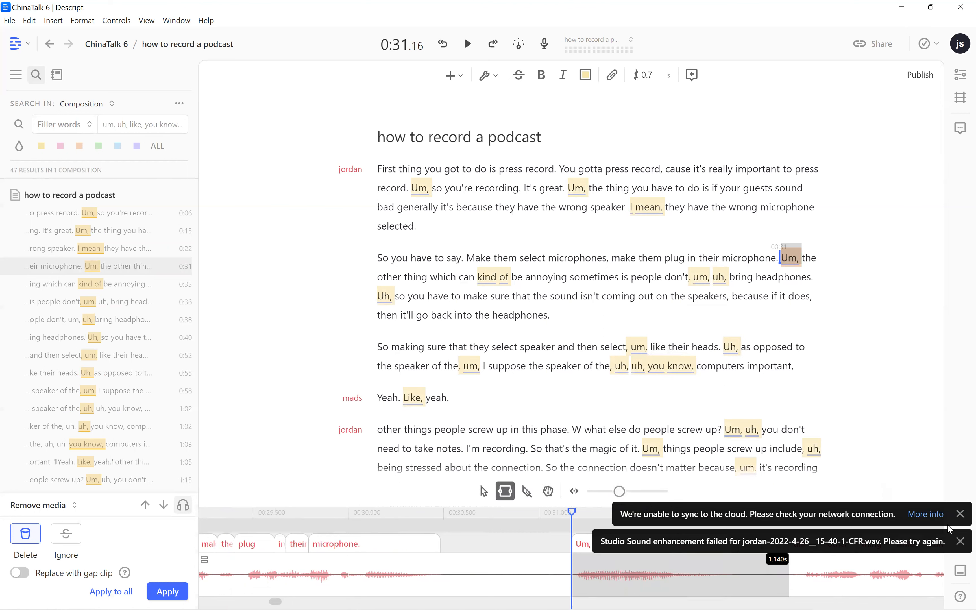
click(961, 516)
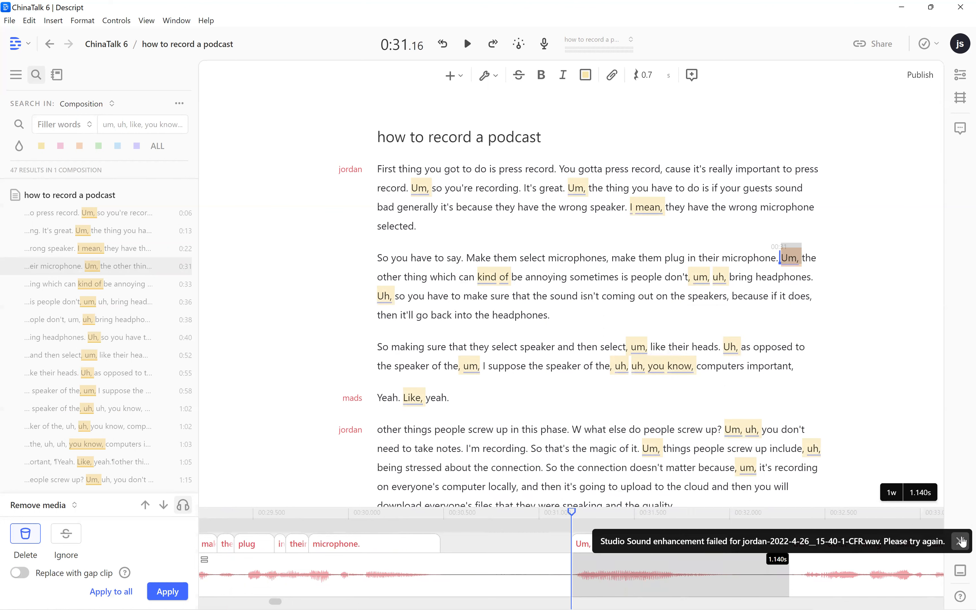
click(960, 541)
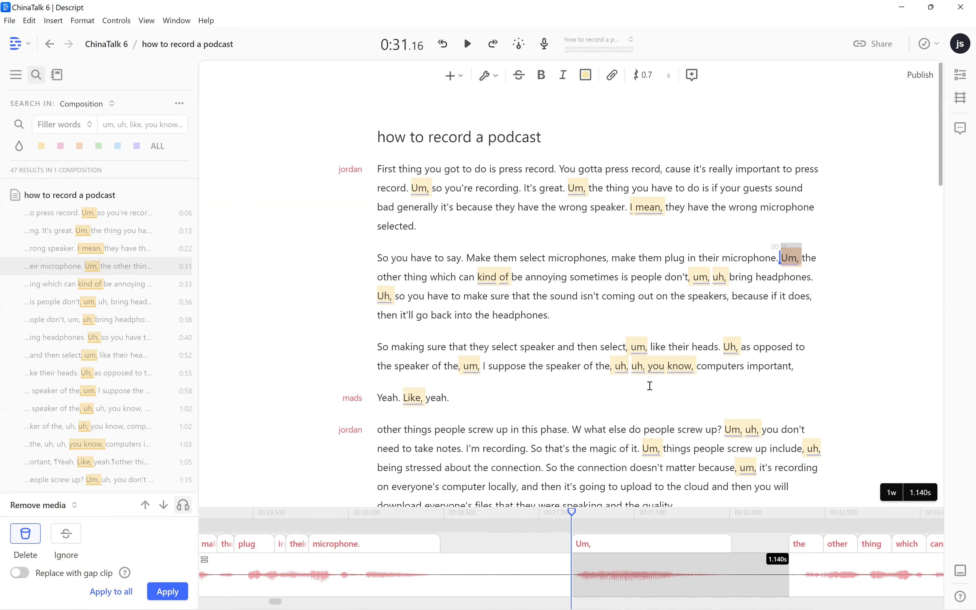
- Select the passage from the first "uh," before "you know," through "Yeah. Like, yeah." and place the playhead before its last word
click(619, 368)
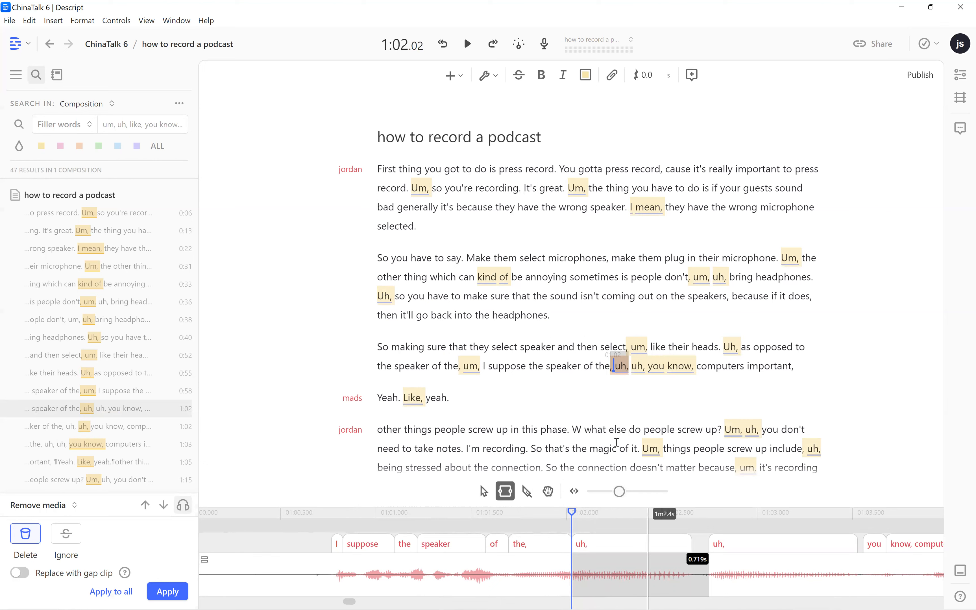
shift+click(430, 399)
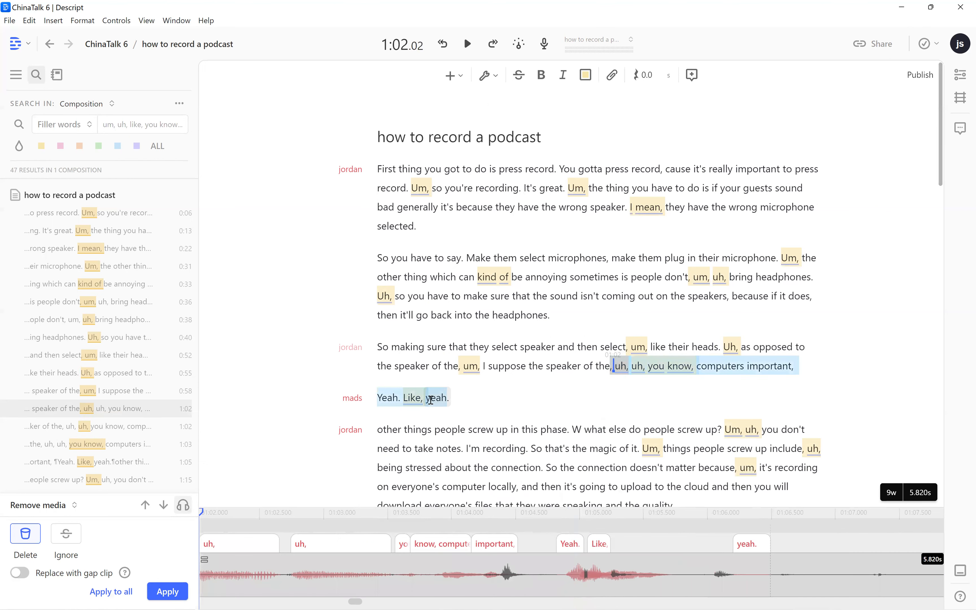
click(704, 564)
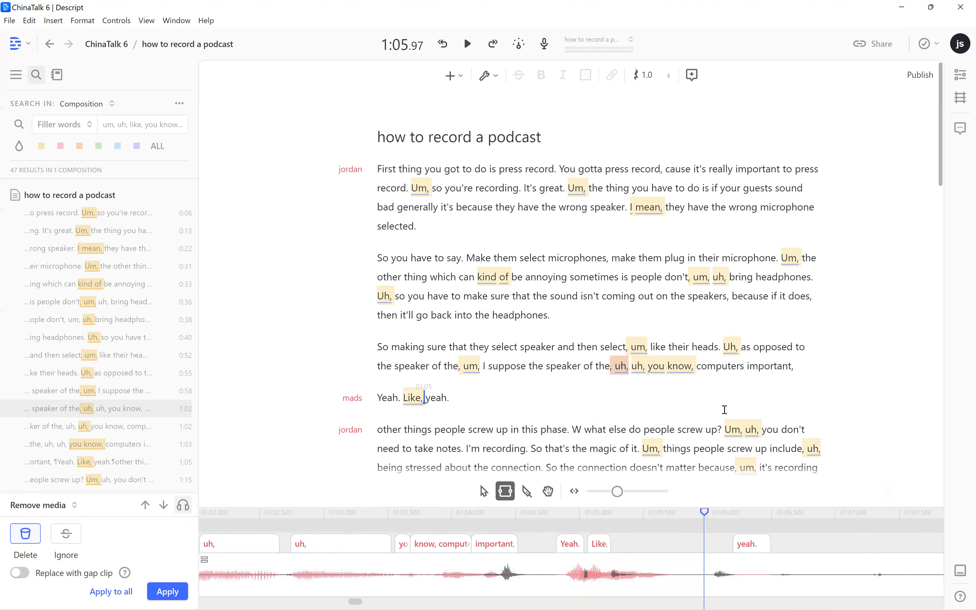
- Split the audio clip at about 1:16.6, near the end of "Um," after "screw up?", and fade out the first clip across that word
double_click(686, 430)
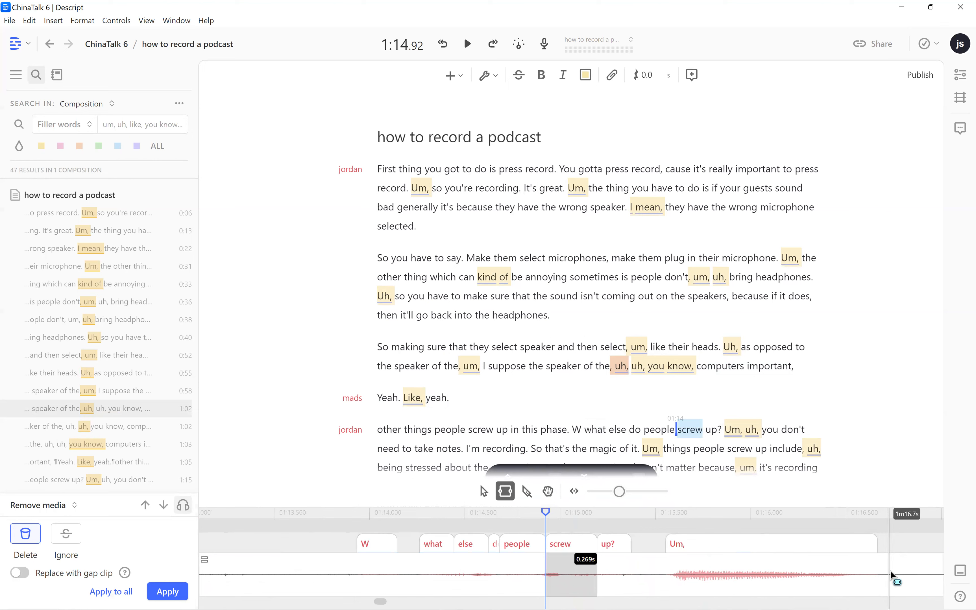
right_click(869, 581)
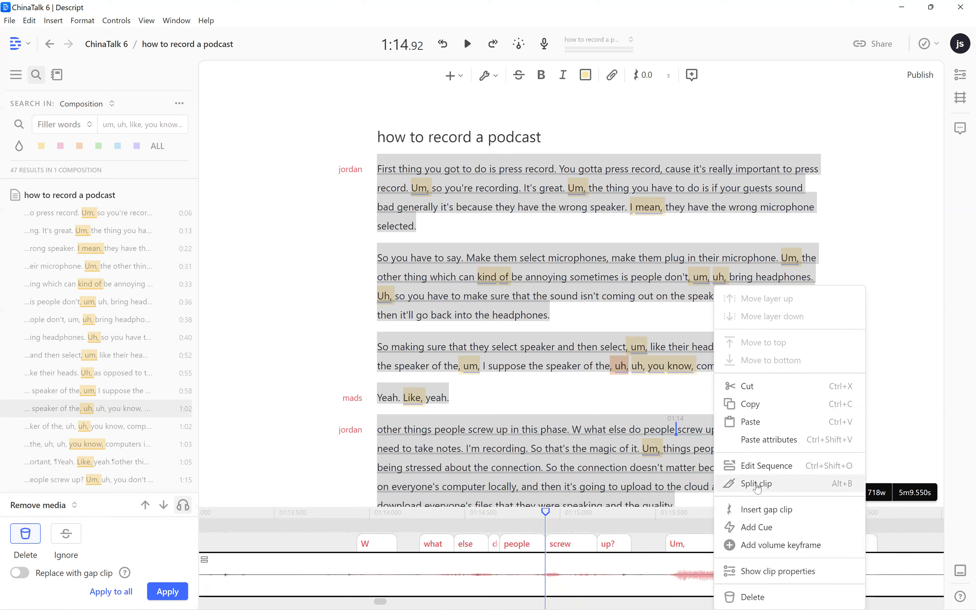
click(756, 484)
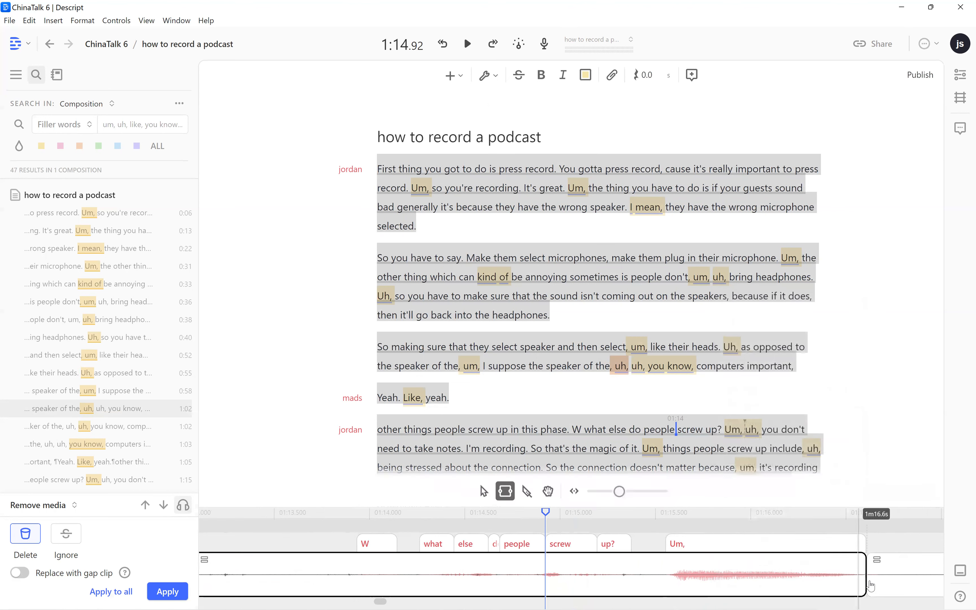
drag(866, 553, 661, 553)
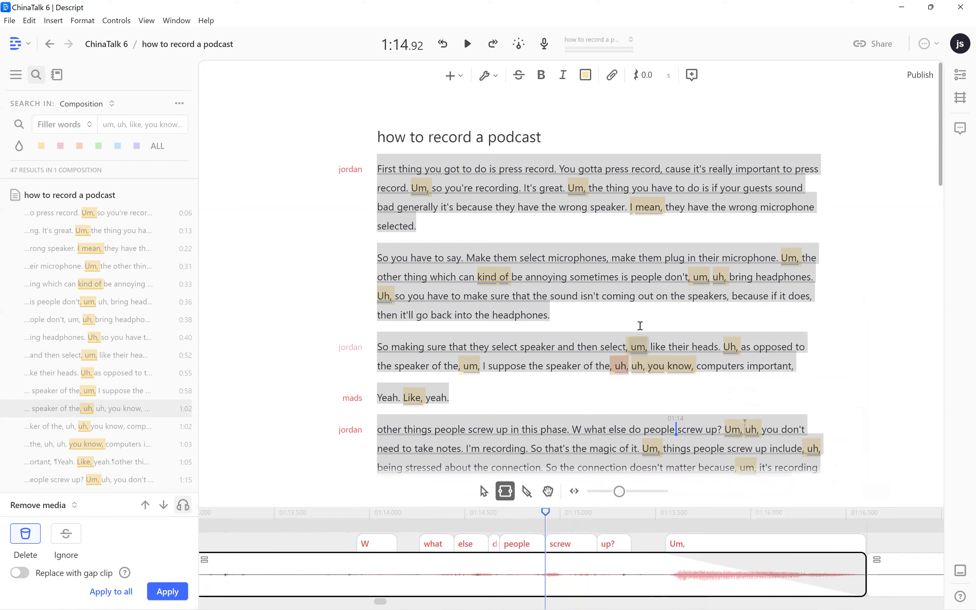
- Examine the two clips across the whole timeline and look through the transcript of the composition
click(603, 316)
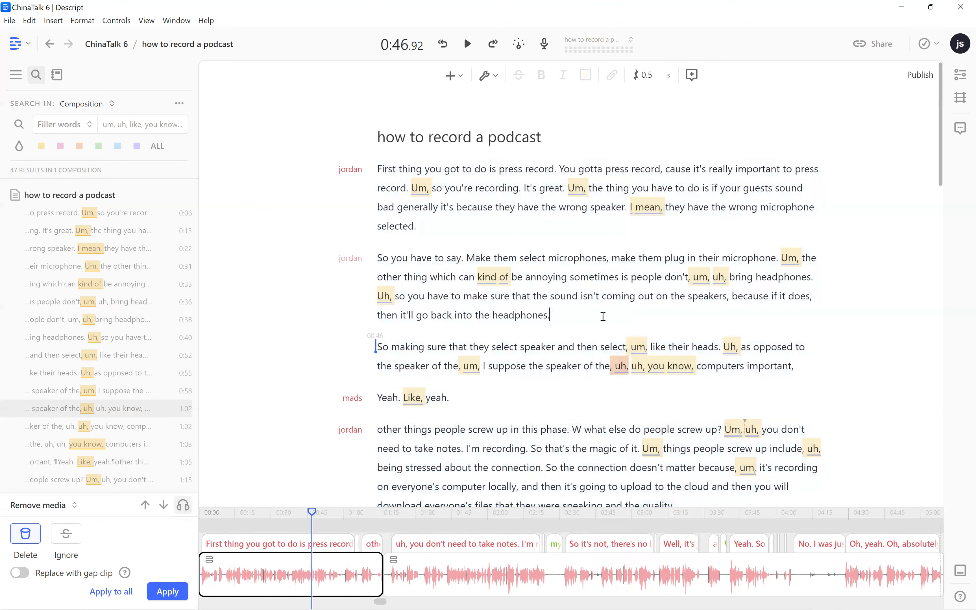
scroll(603, 316, down, 5)
scroll(603, 316, up, 5)
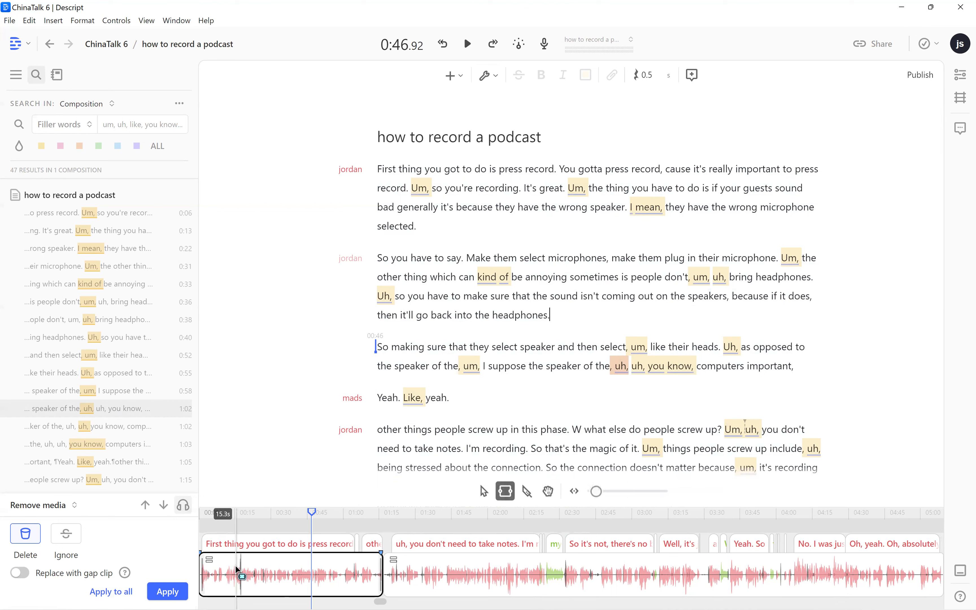
scroll(236, 565, left, 3)
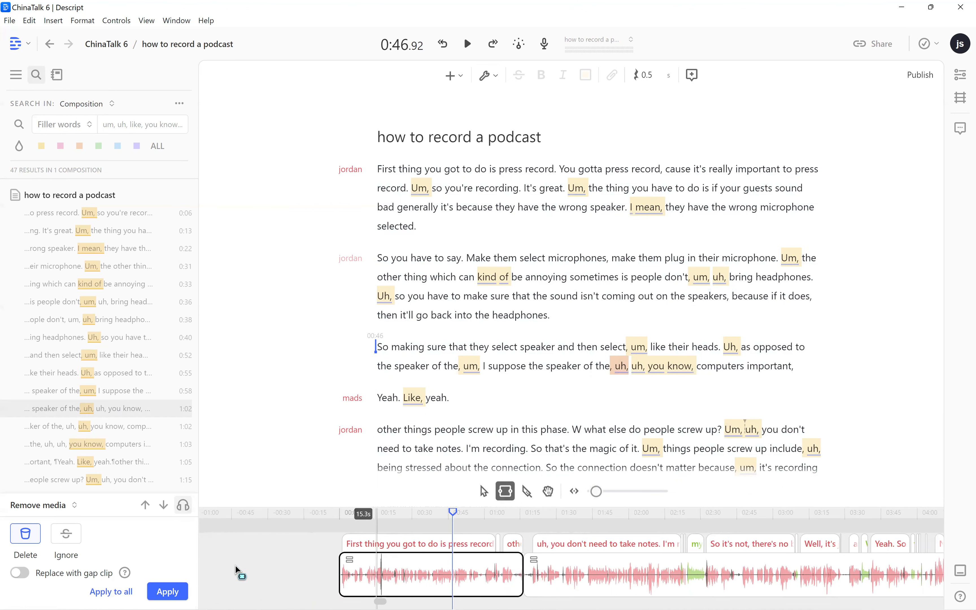
scroll(238, 570, right, 3)
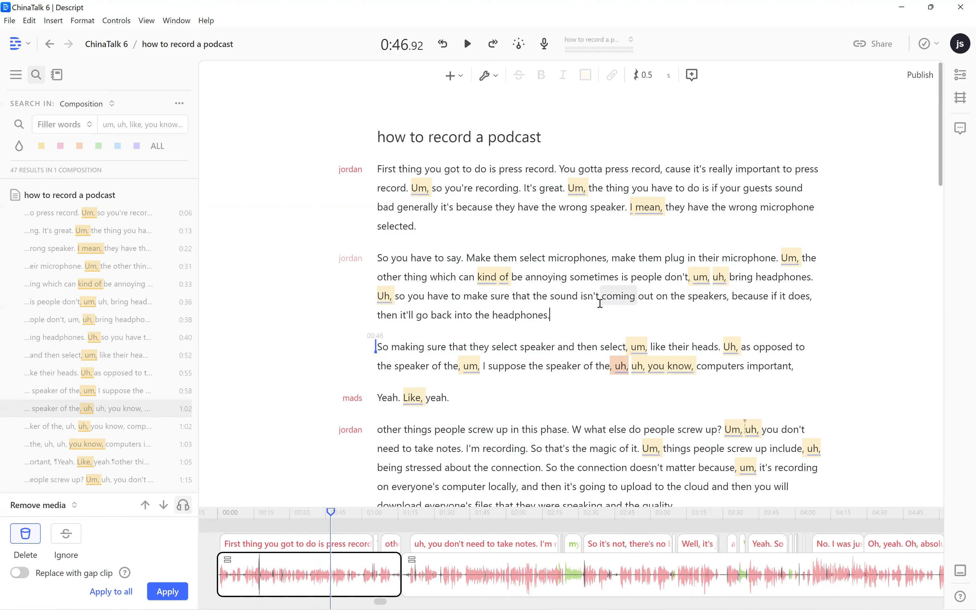
click(424, 453)
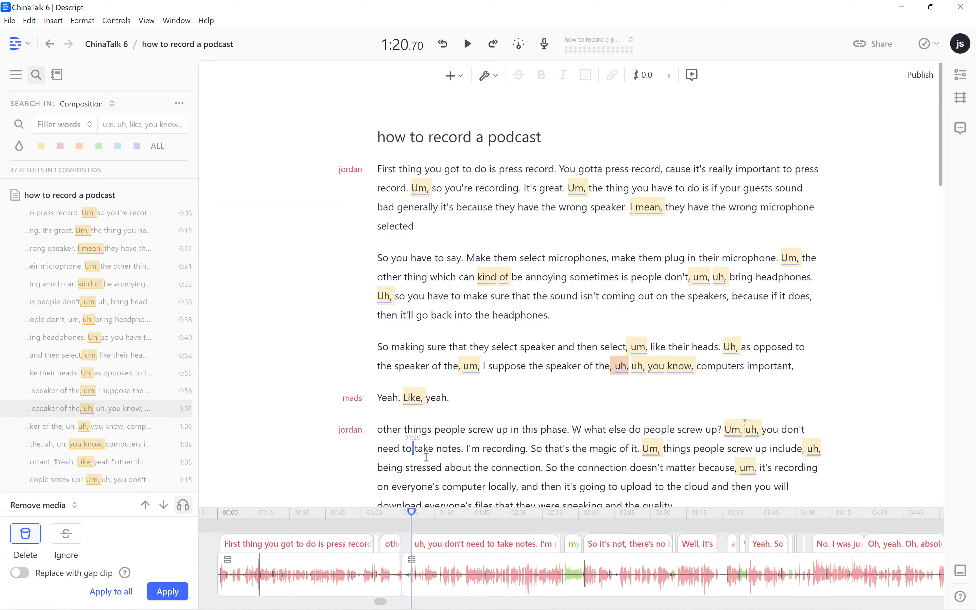
scroll(425, 457, down, 1)
scroll(426, 457, up, 1)
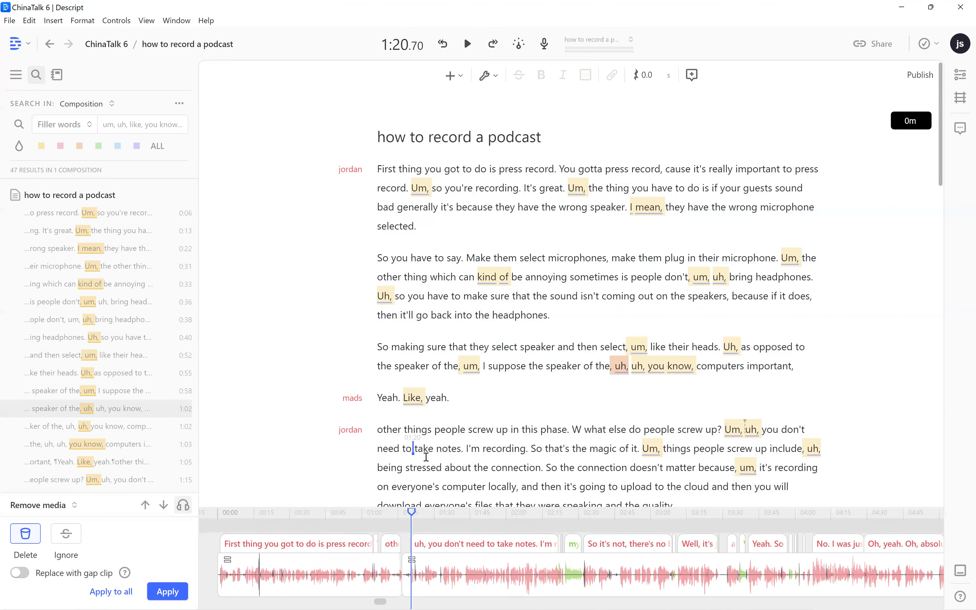
click(381, 166)
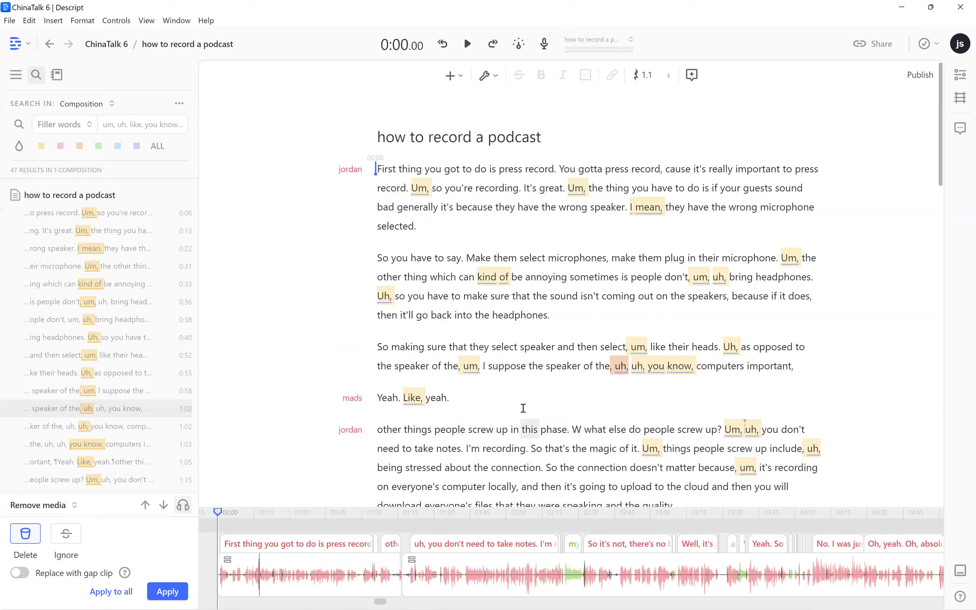
scroll(523, 408, down, 10)
scroll(523, 407, up, 15)
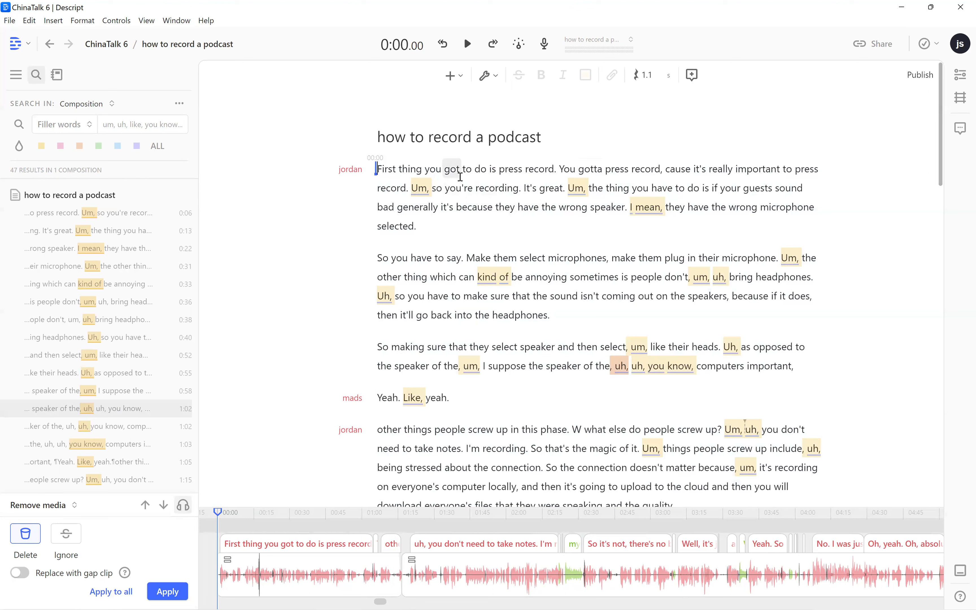
click(518, 172)
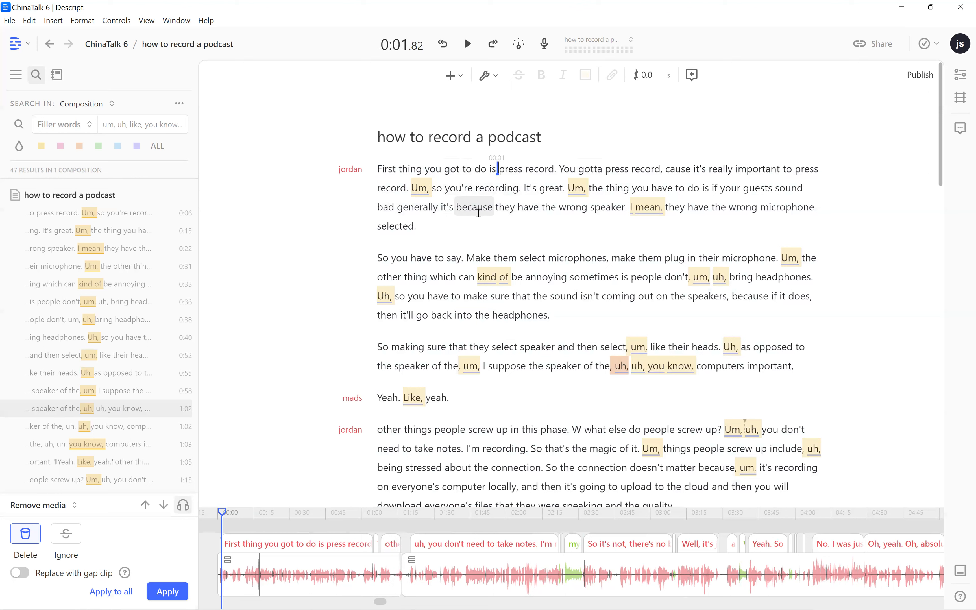
click(448, 226)
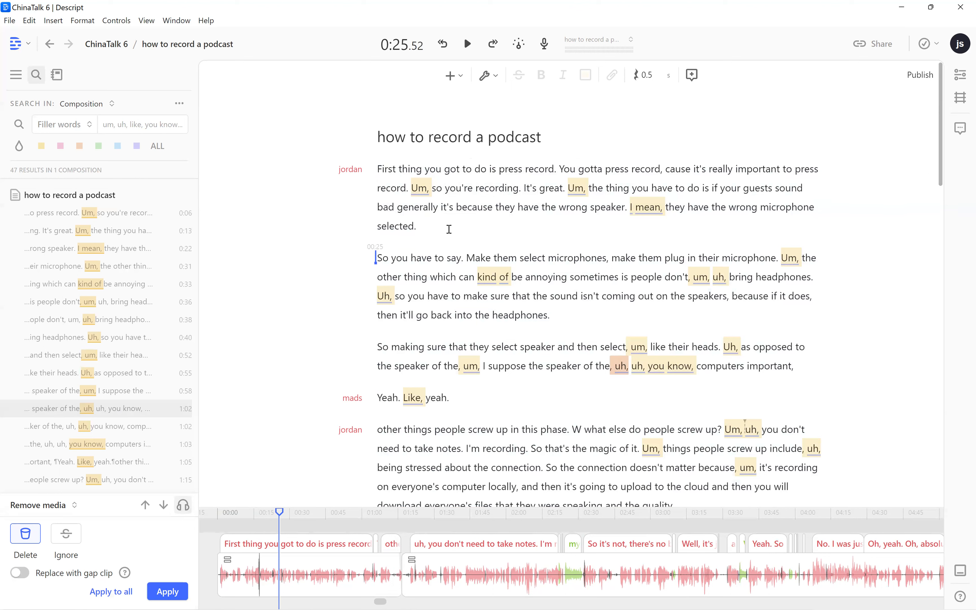
- View the Detect transcription errors dialog and close it without submitting
click(484, 75)
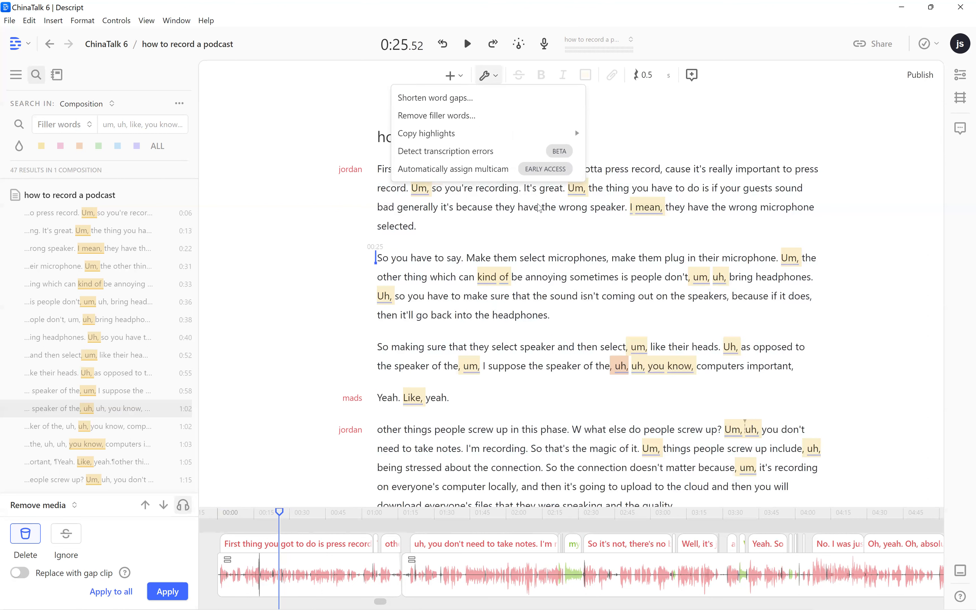
click(463, 157)
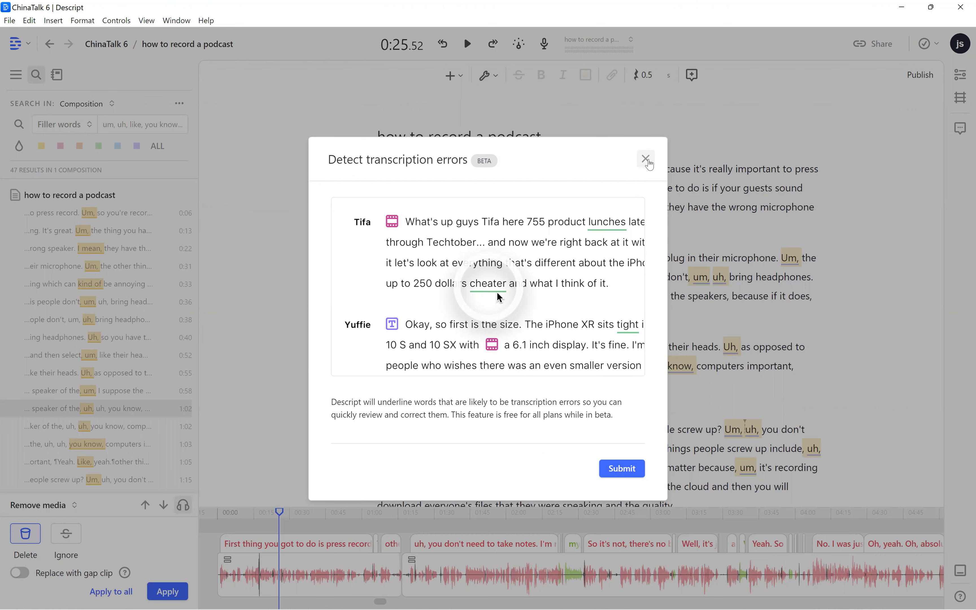
click(647, 162)
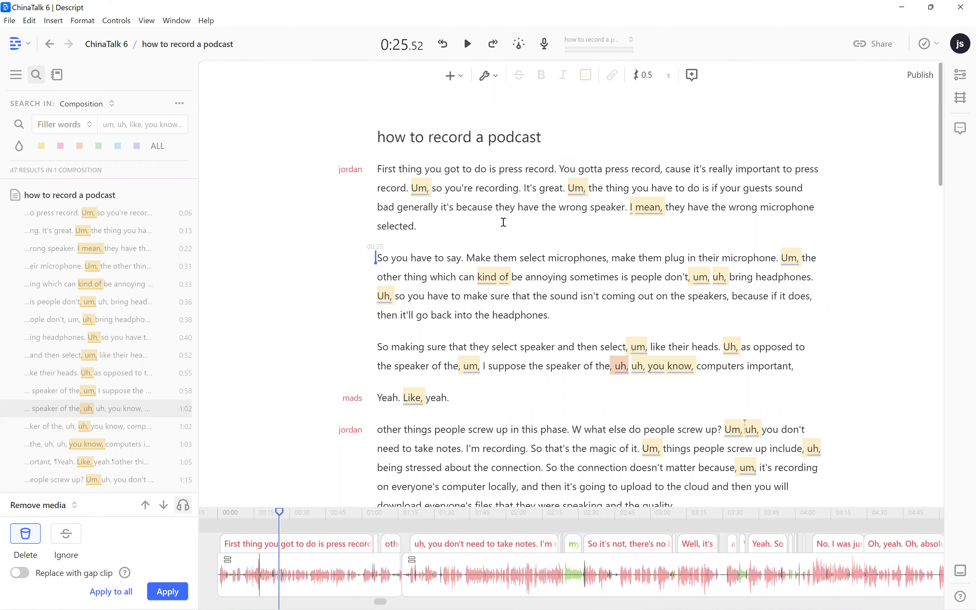
- Inspect the repeated phrase "you're chatting," after "that's a problem." and place the playhead before "If"
click(482, 262)
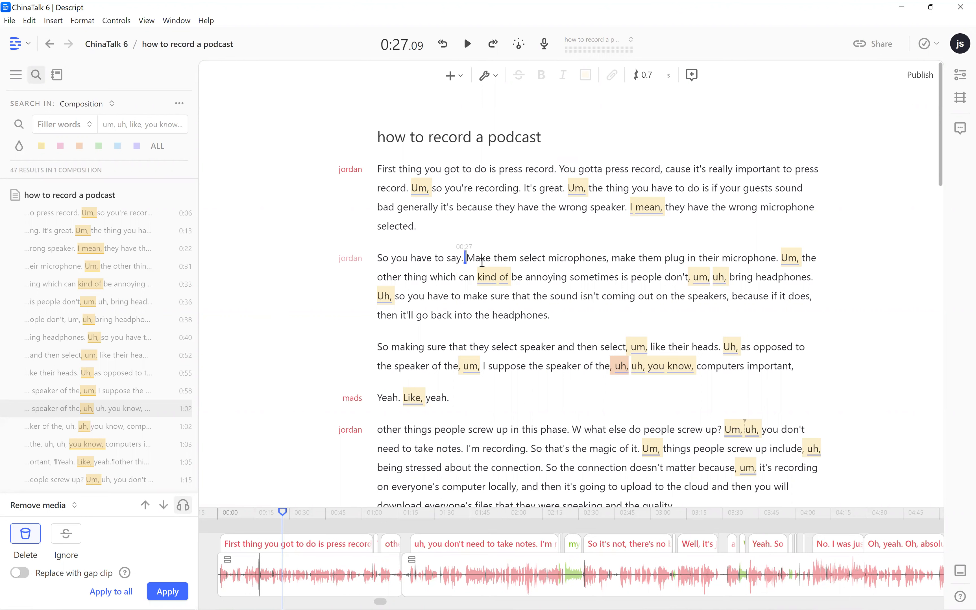
scroll(533, 352, down, 6)
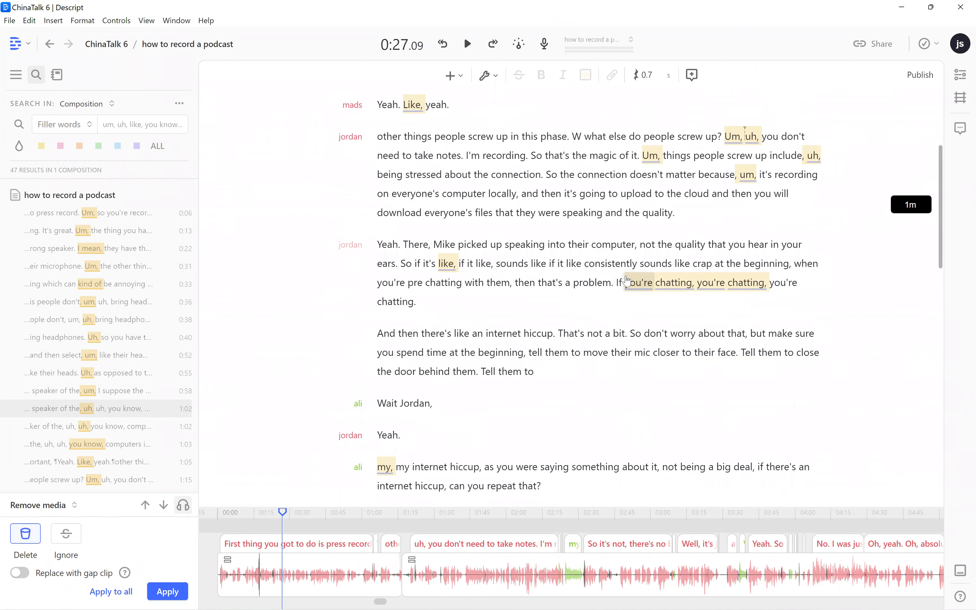
click(624, 282)
click(614, 283)
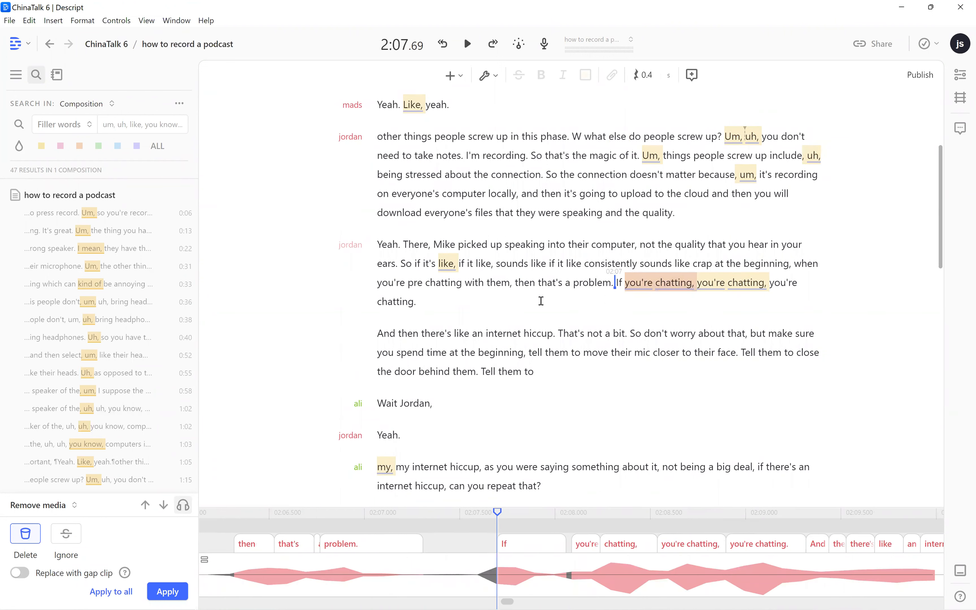
scroll(541, 300, up, 7)
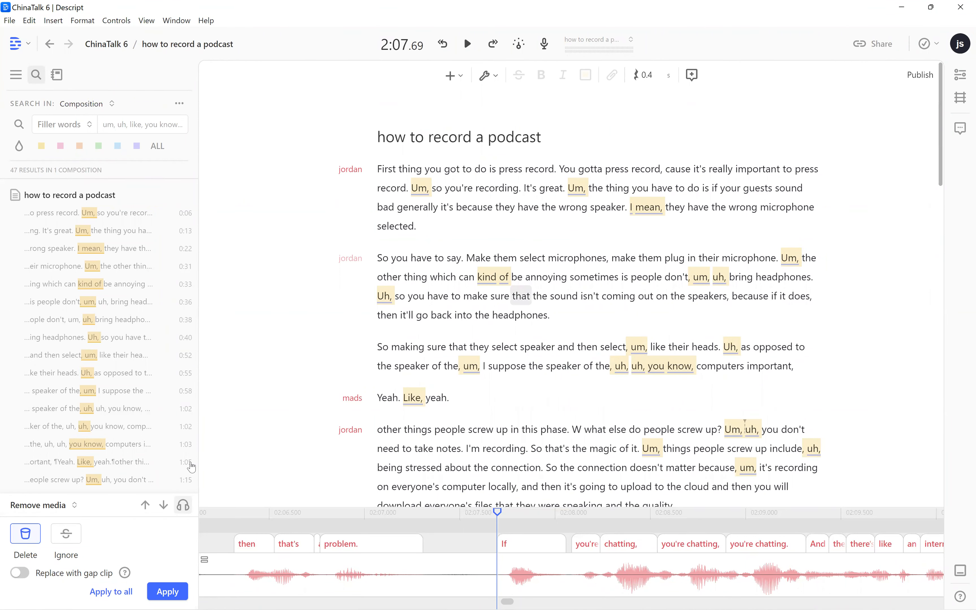
- Add the 盛宇Damnshine 锦上添花FREESTYLE song from the Songs folder to the composition before "then when you're done", at about 5:05
scroll(282, 566, left, 5)
scroll(282, 566, left, 8)
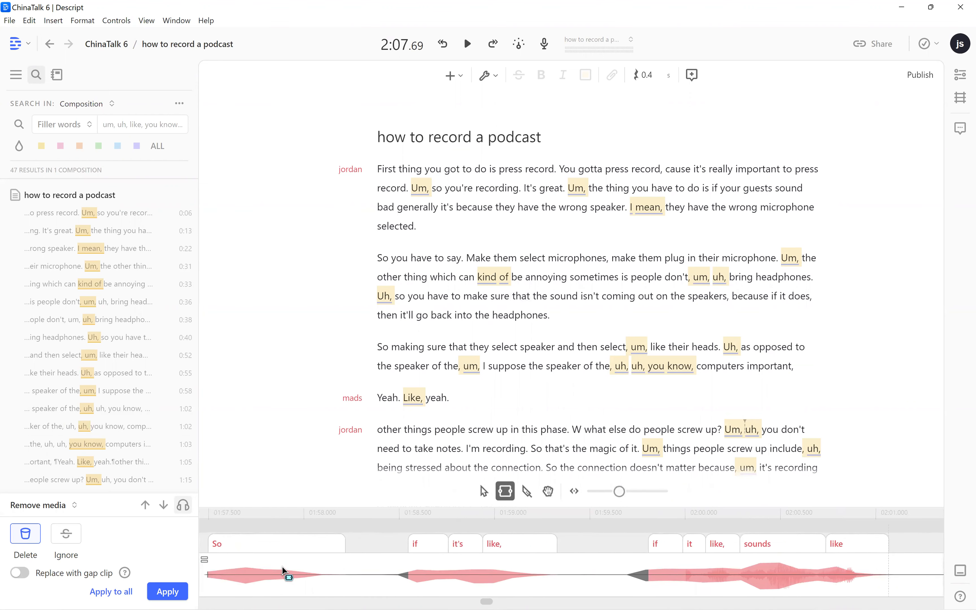
click(58, 74)
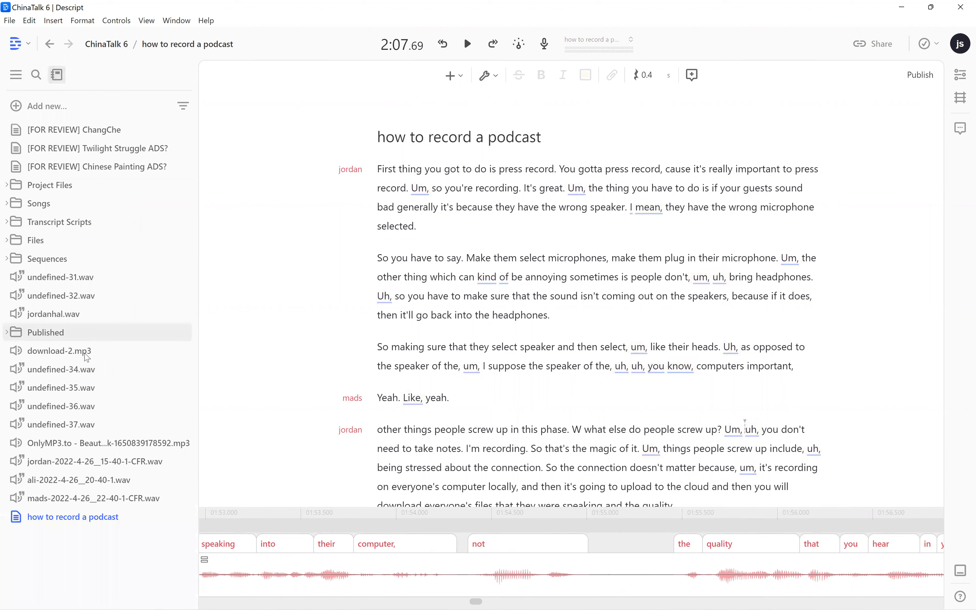
click(8, 204)
scroll(263, 502, left, 20)
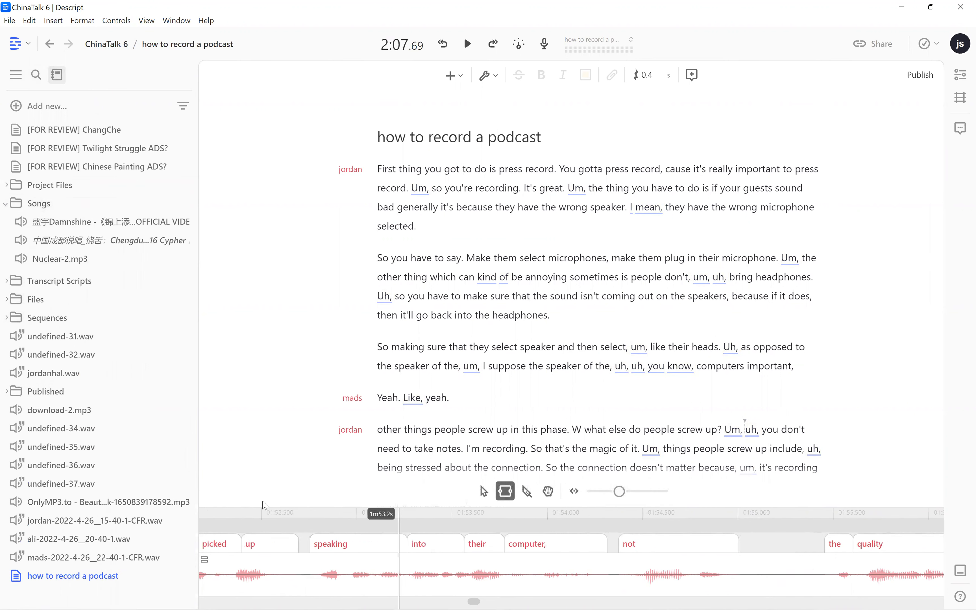
scroll(263, 502, down, 5)
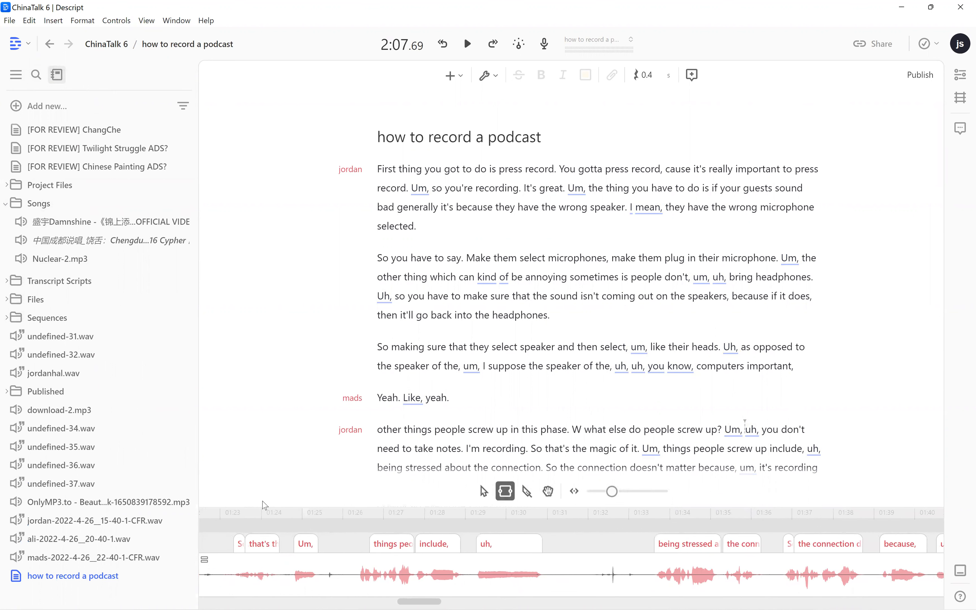
scroll(262, 501, down, 5)
scroll(262, 502, right, 20)
scroll(262, 502, right, 20)
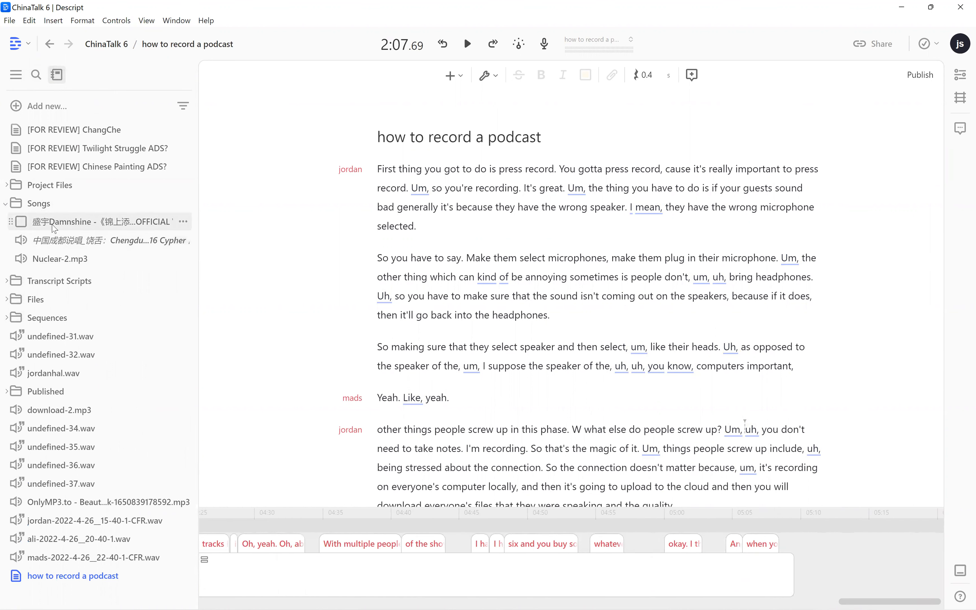
drag(55, 227, 746, 538)
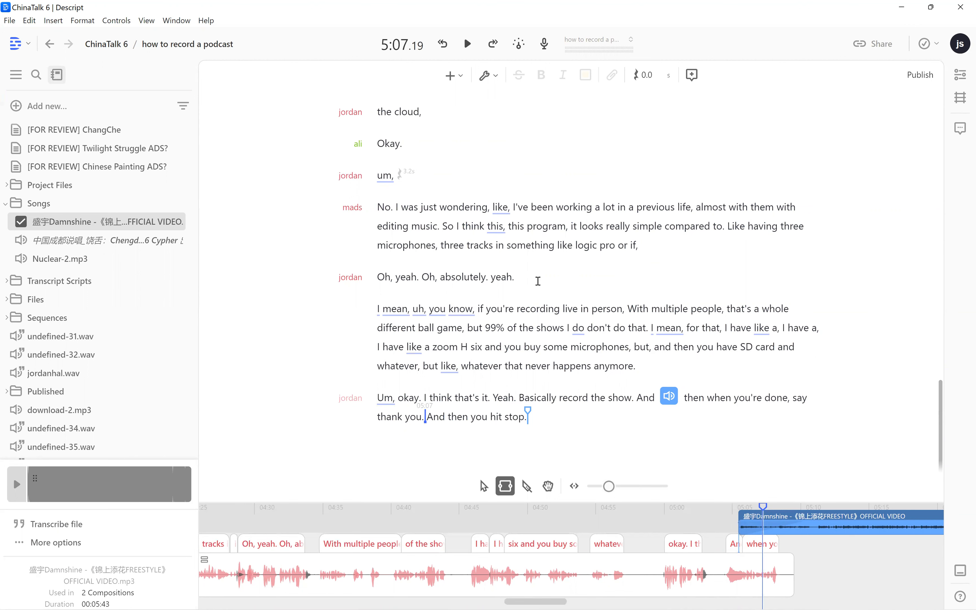
- Inspect where the added song overlaps the closing words, checking playhead positions between about 5:03 and 5:08
scroll(537, 281, up, 20)
scroll(538, 280, down, 20)
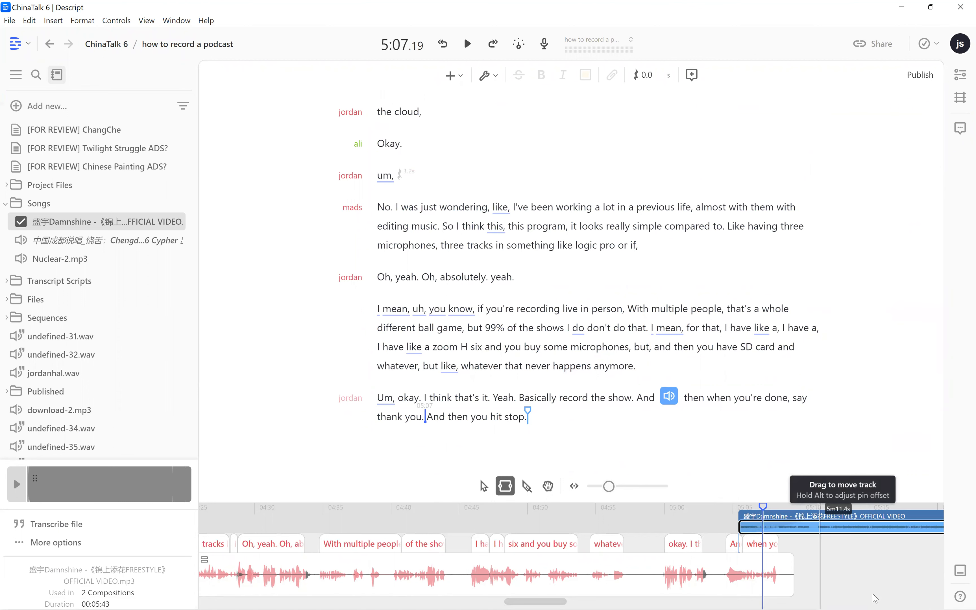
click(718, 526)
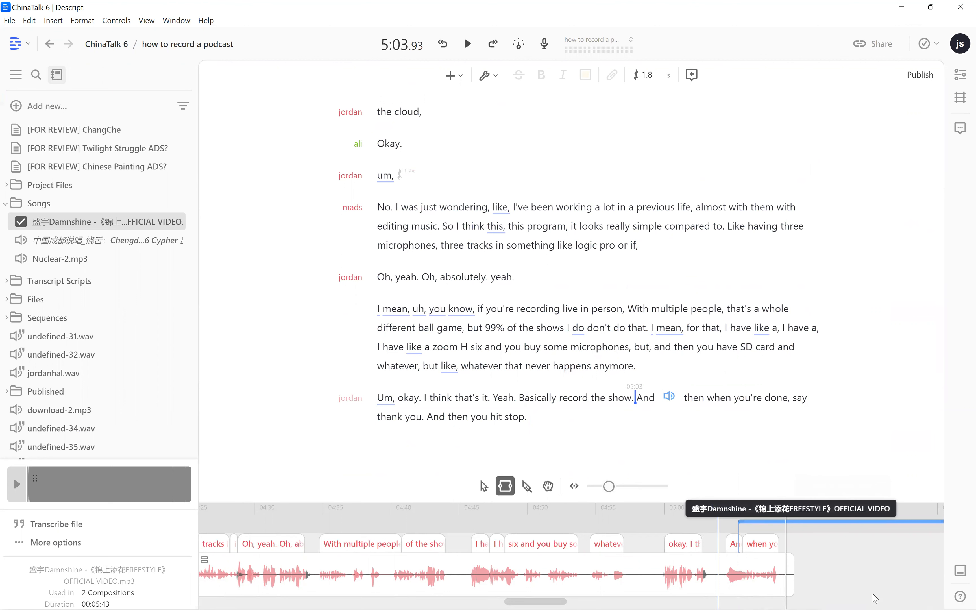
click(785, 522)
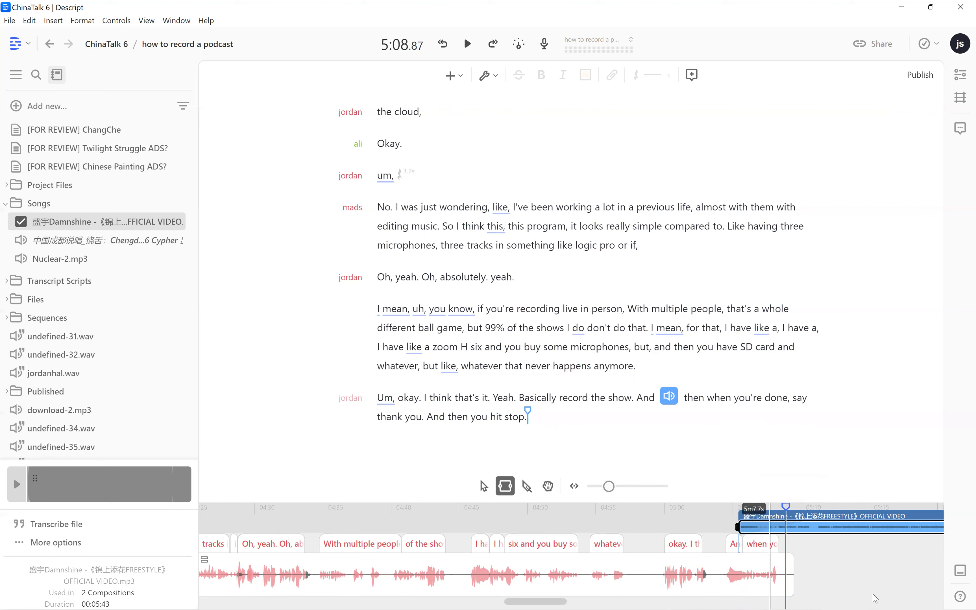
click(769, 525)
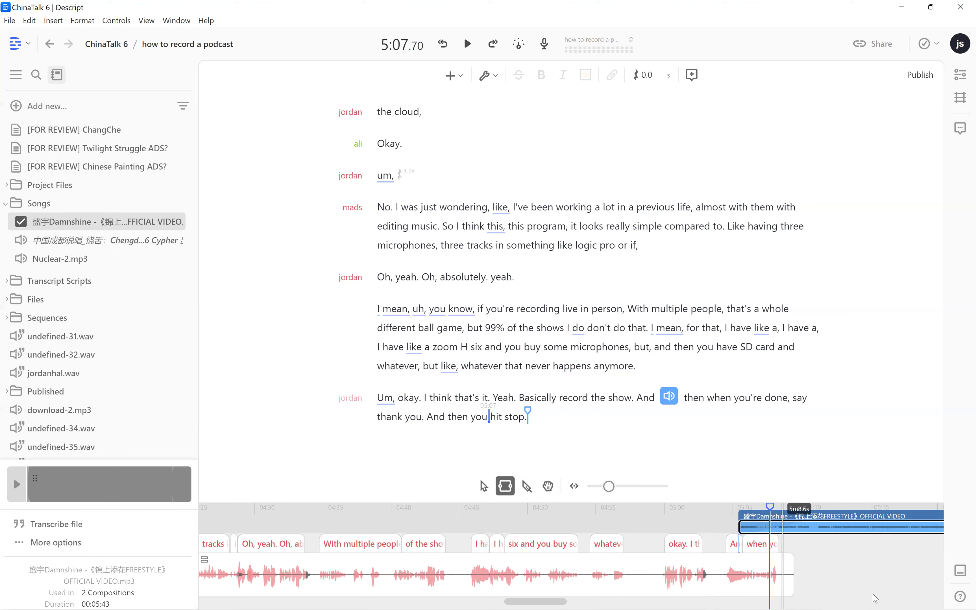
click(873, 594)
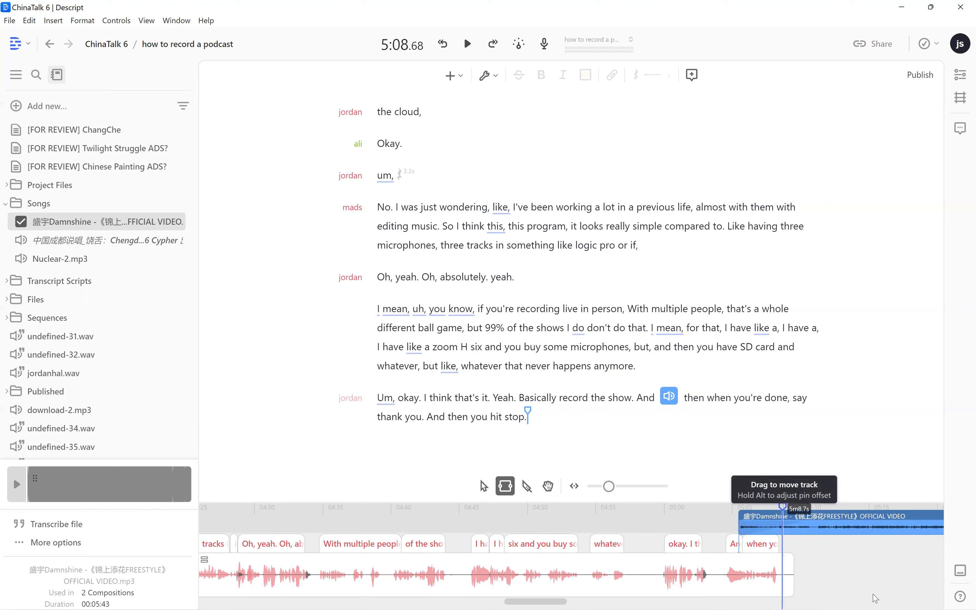
click(873, 594)
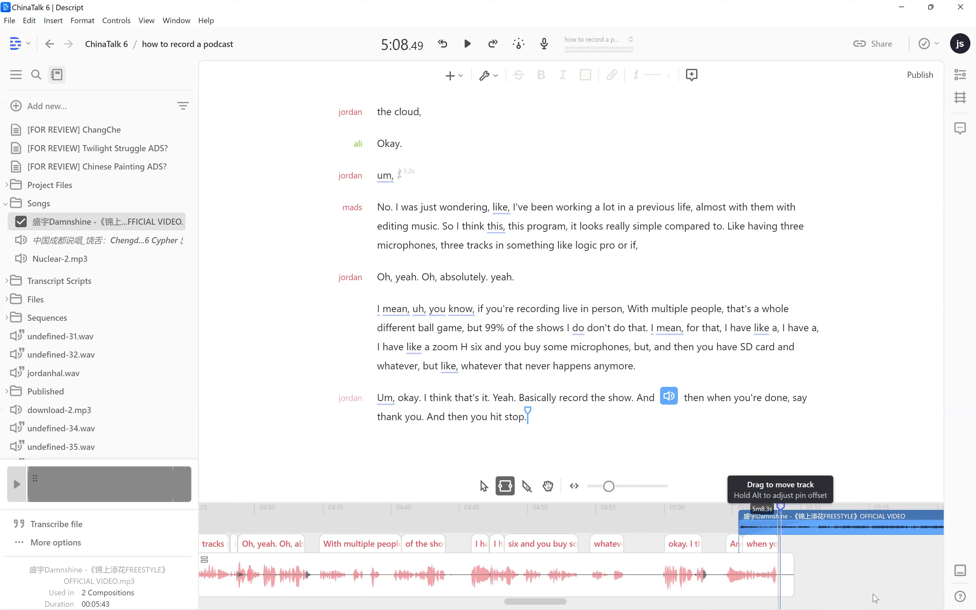
click(872, 594)
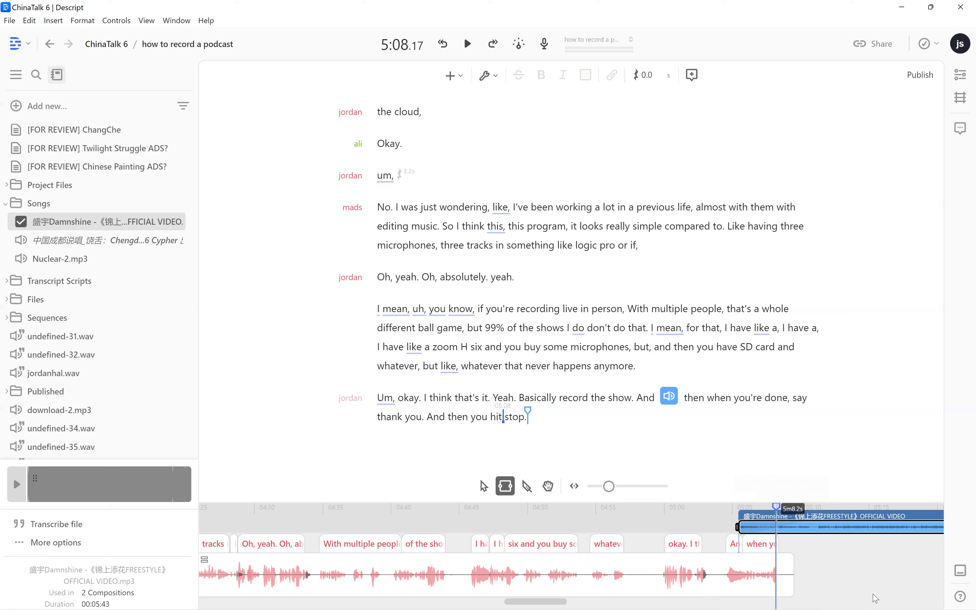
click(716, 528)
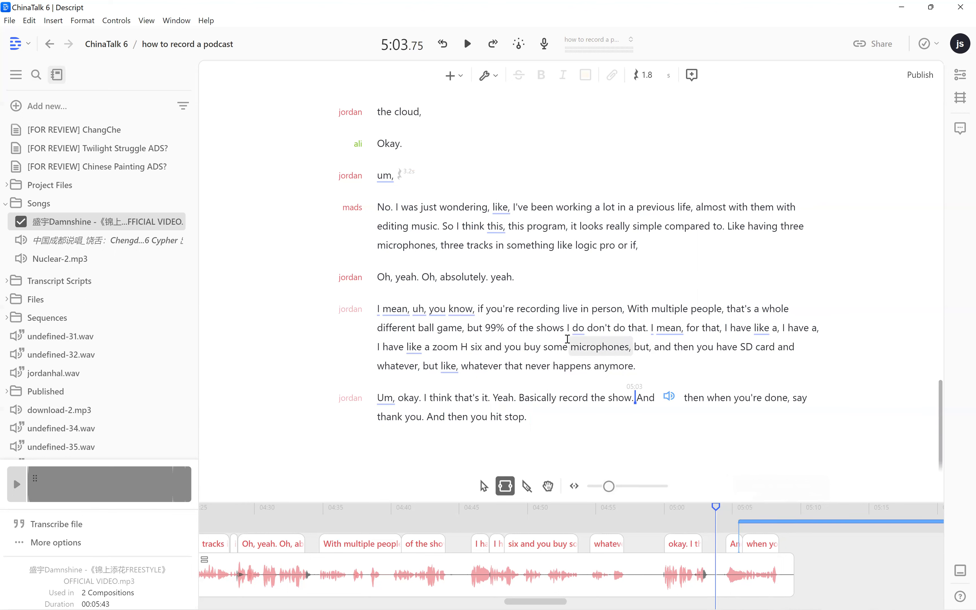
- View the audio export settings for the current composition and close them without exporting
scroll(567, 339, up, 15)
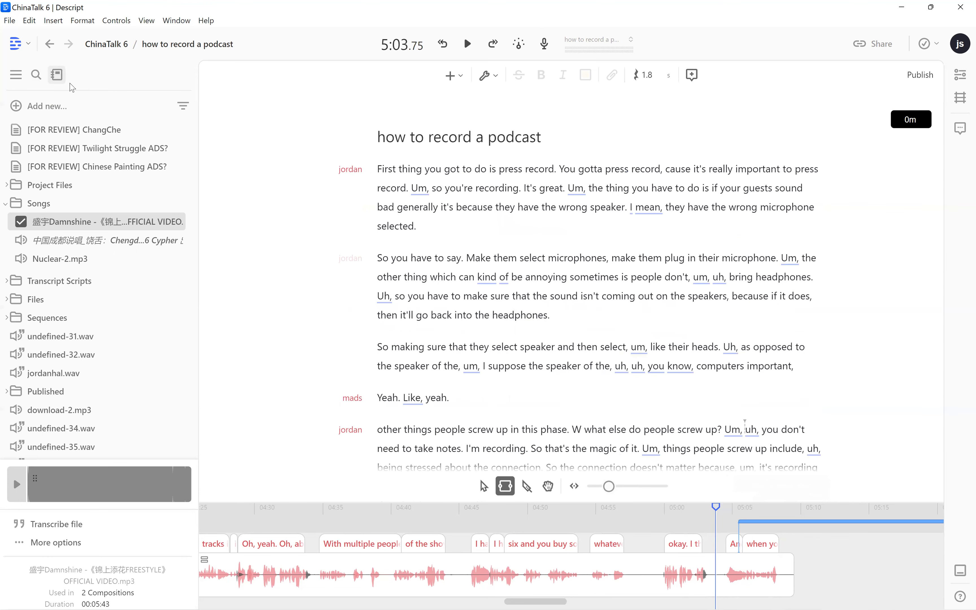
click(10, 21)
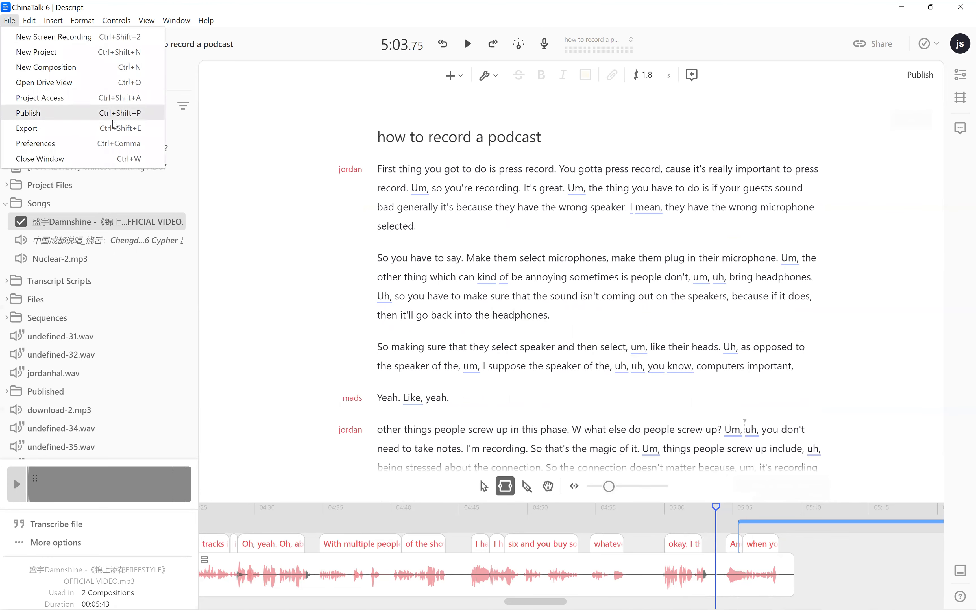
click(123, 128)
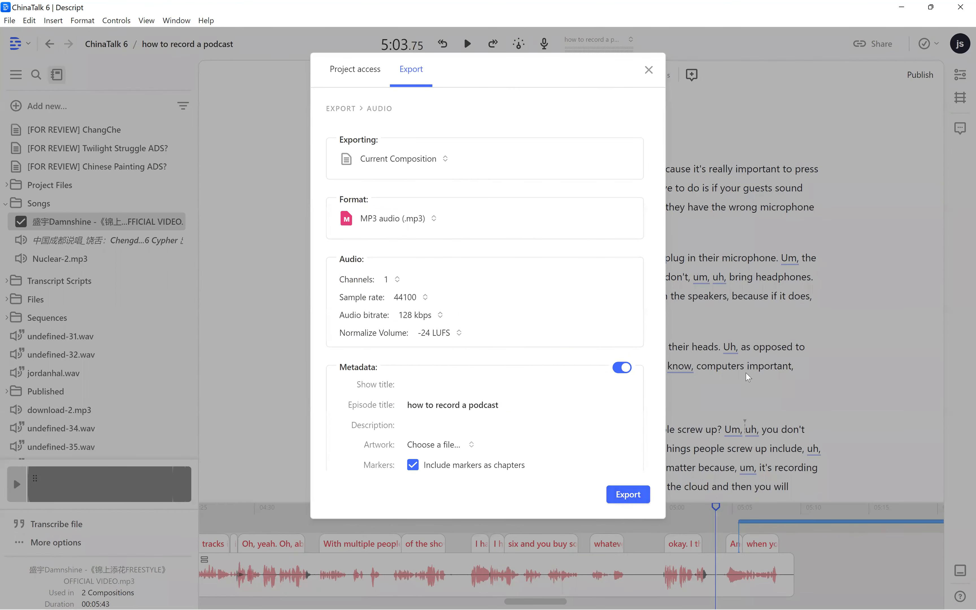
click(691, 373)
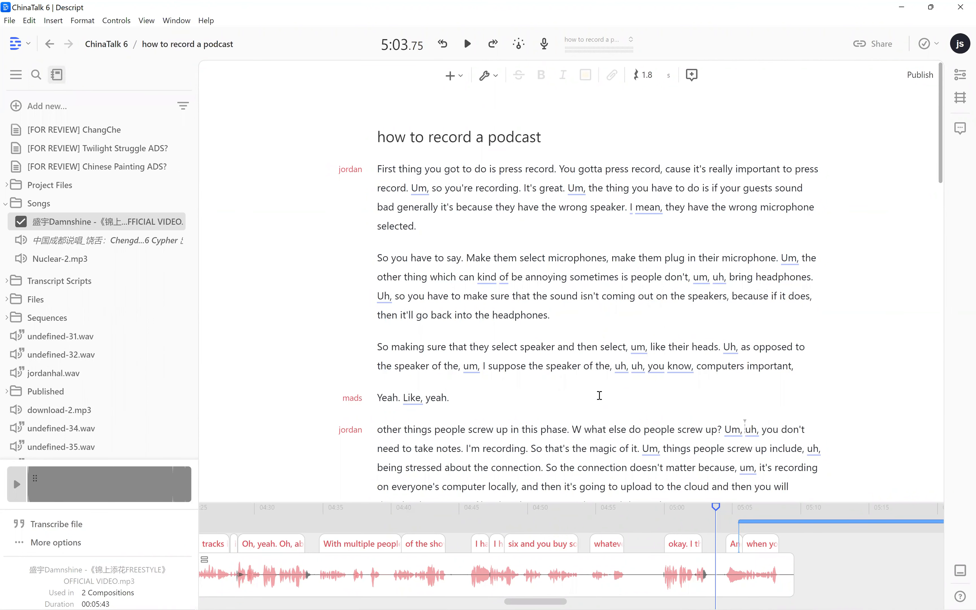
- Look through the composition's transcript from start to end and check the remaining files in the project
scroll(599, 395, down, 12)
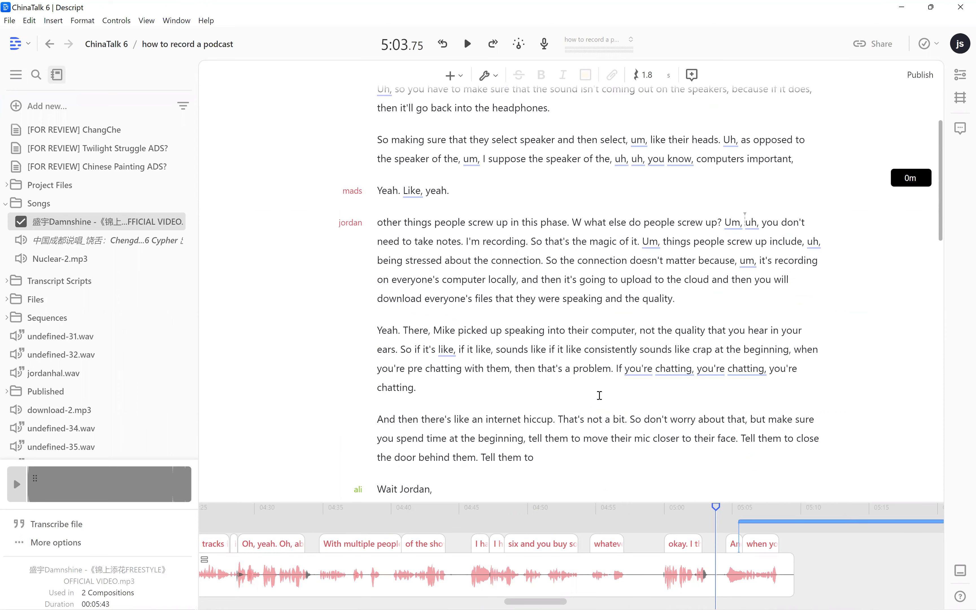
scroll(600, 395, down, 5)
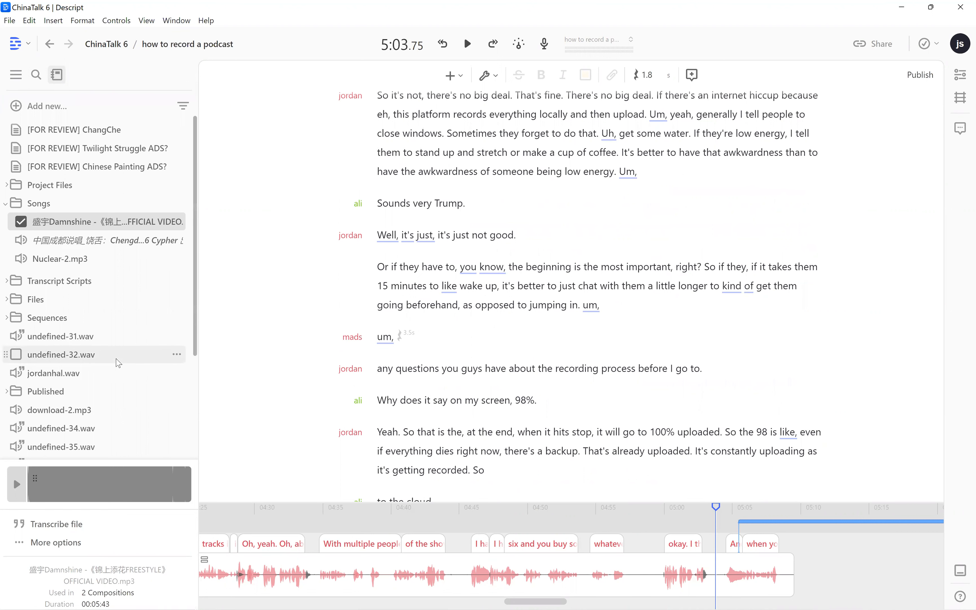
scroll(118, 363, down, 3)
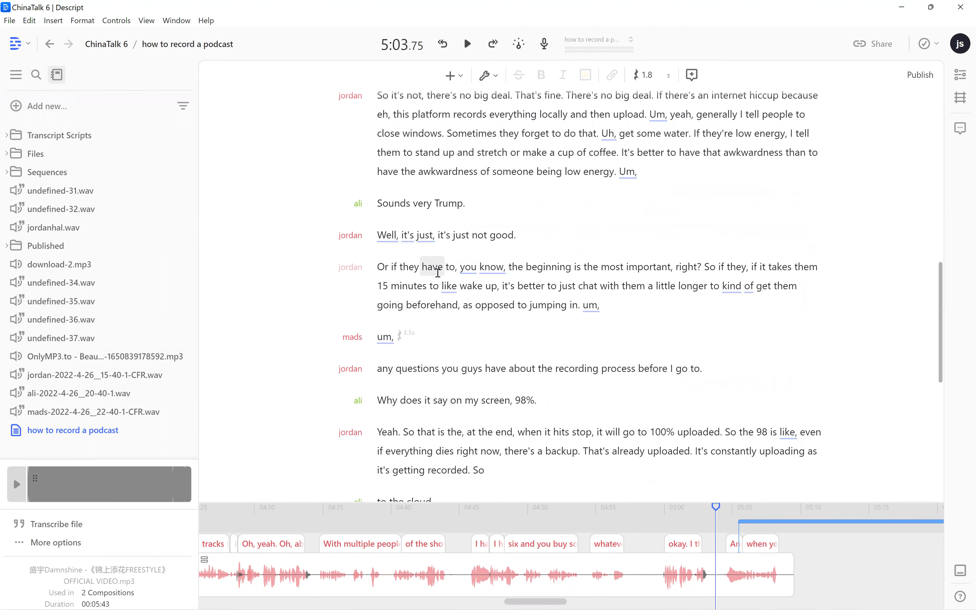
scroll(437, 273, up, 15)
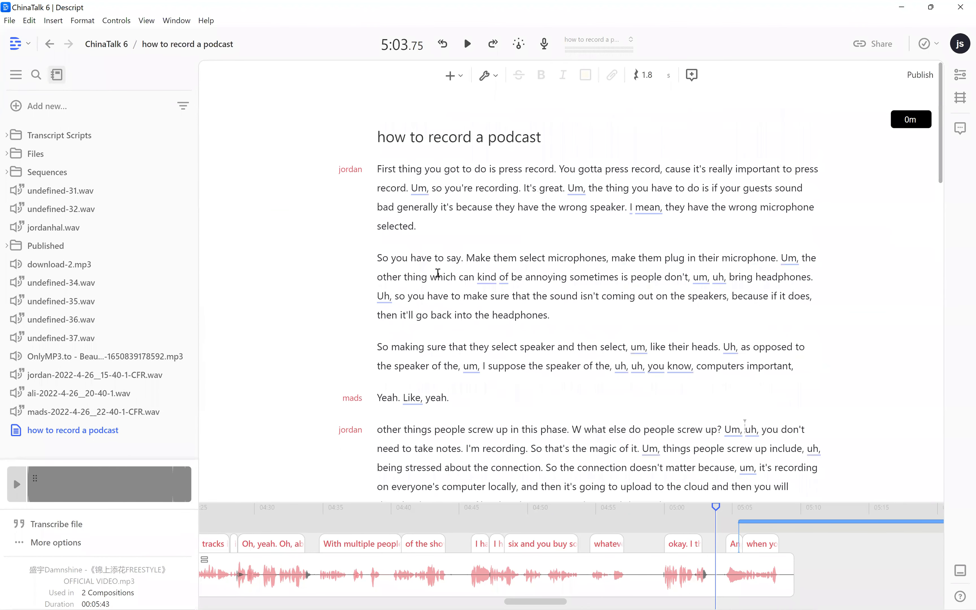
scroll(440, 332, down, 7)
scroll(441, 329, down, 10)
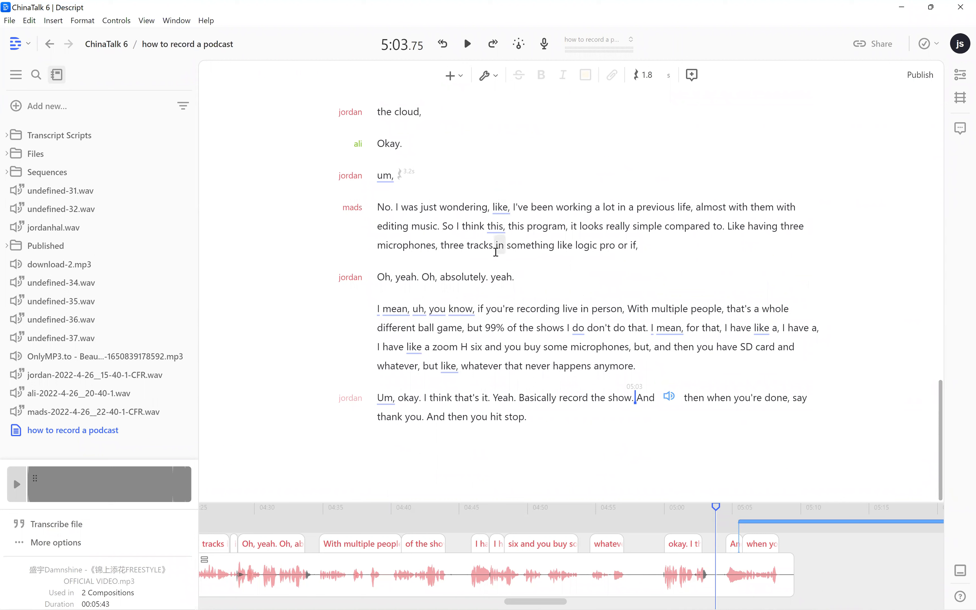
scroll(496, 253, up, 15)
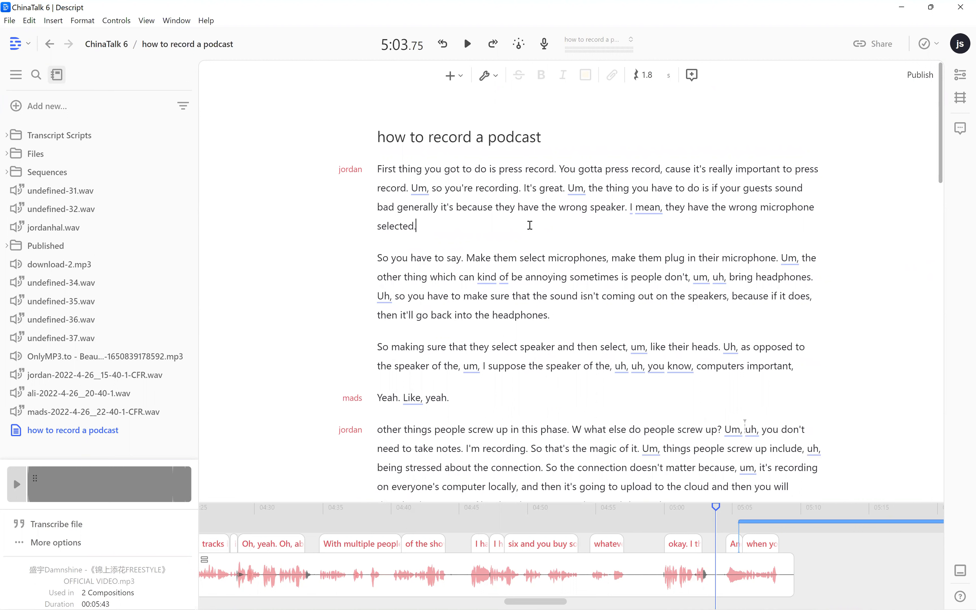
- Check the opening paragraph by placing the playhead at its start and after "selected.", at about 0:25
key(Right)
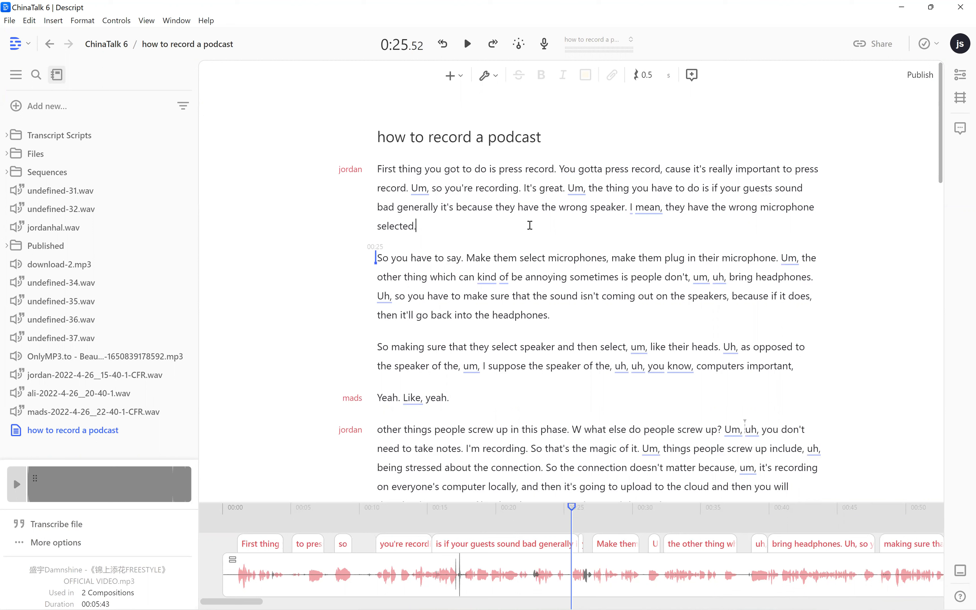
click(529, 225)
click(391, 165)
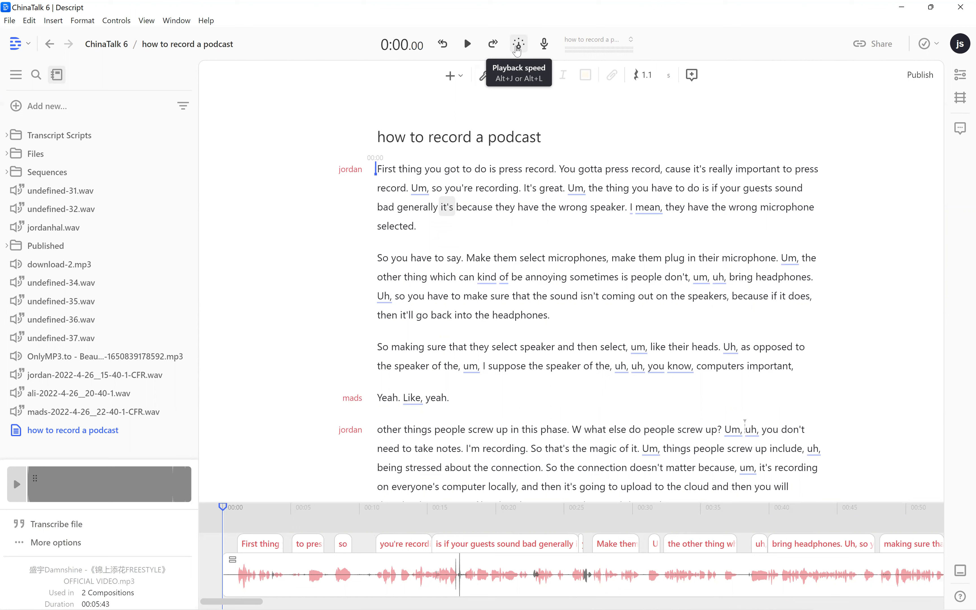
click(518, 223)
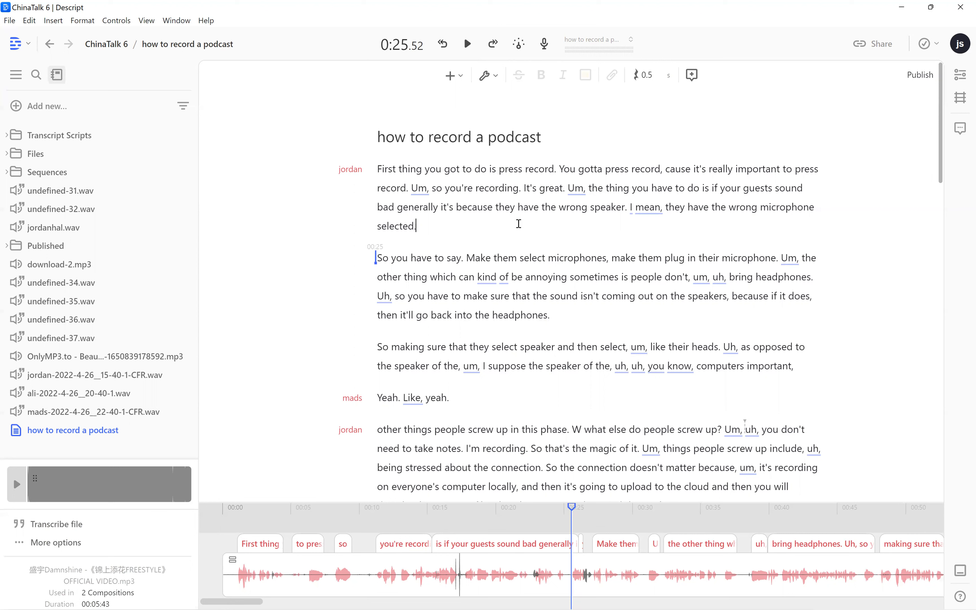
- Open the underlying multitrack sequence of the first script clip for editing, at about 1:01
click(458, 276)
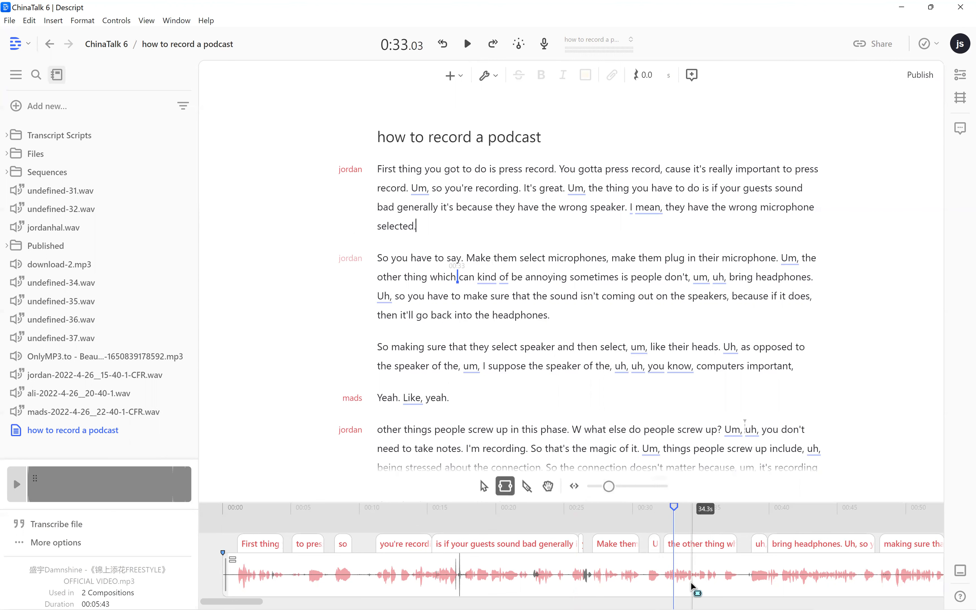
right_click(692, 587)
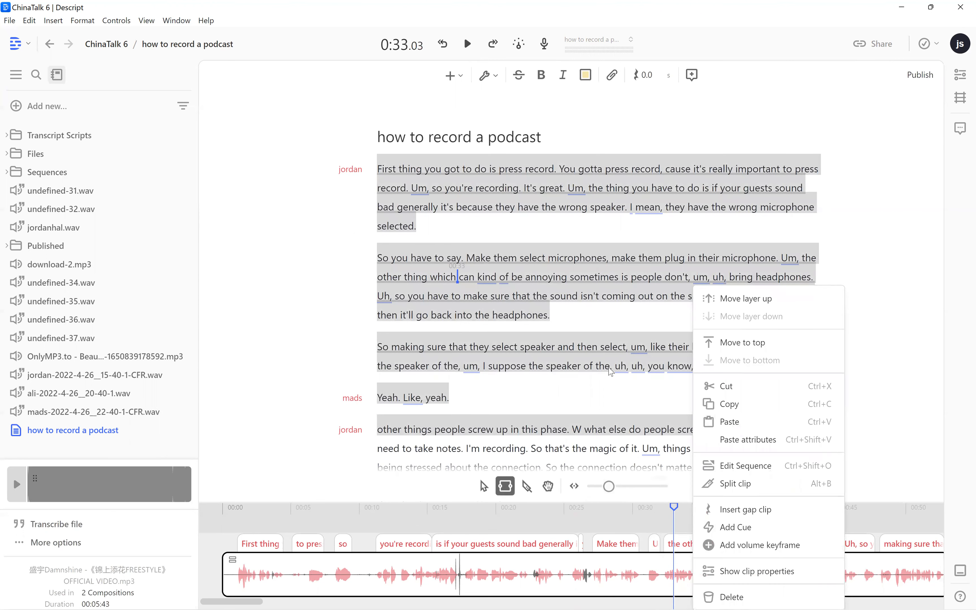
click(609, 368)
double_click(692, 575)
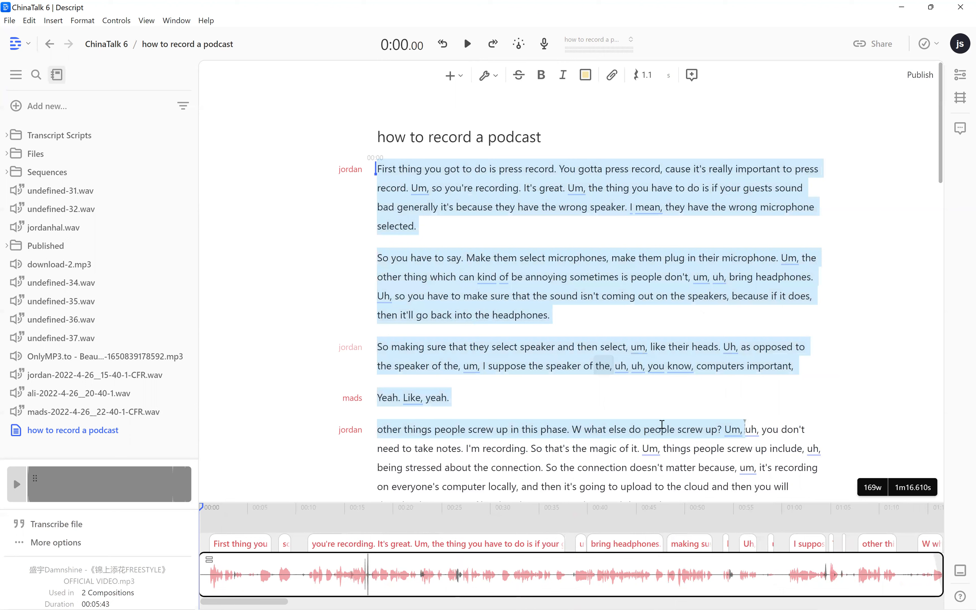
click(595, 357)
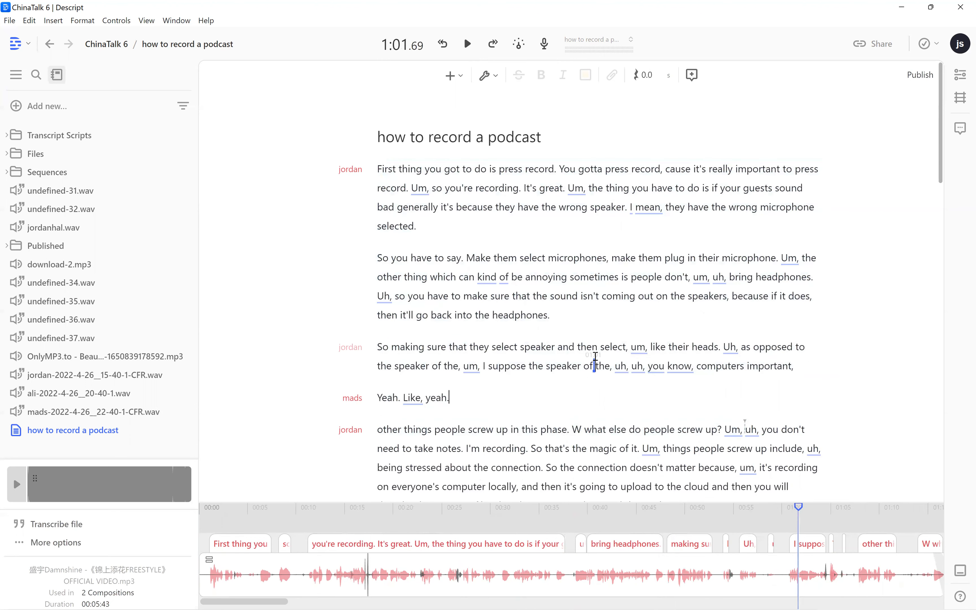
right_click(801, 580)
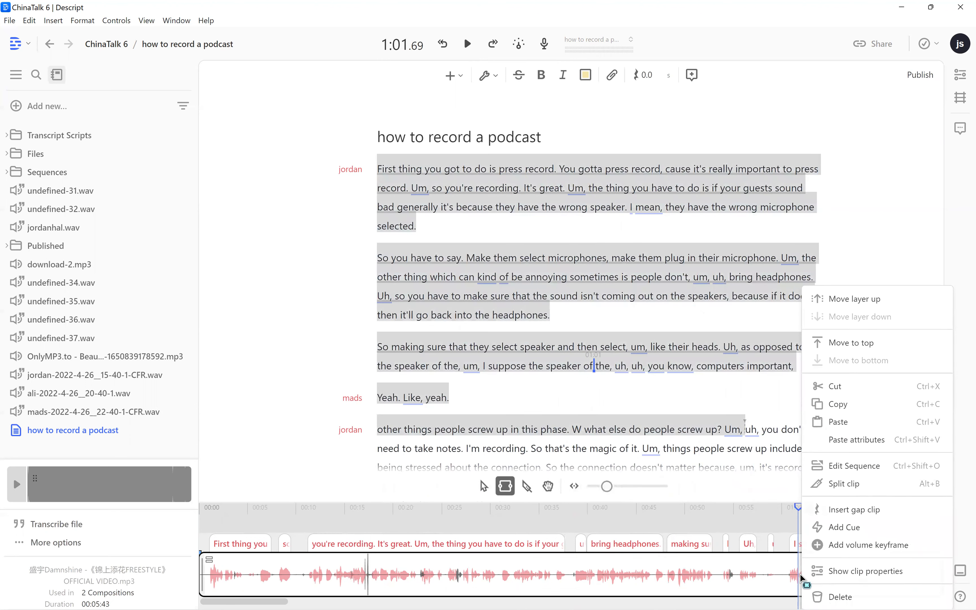
click(849, 468)
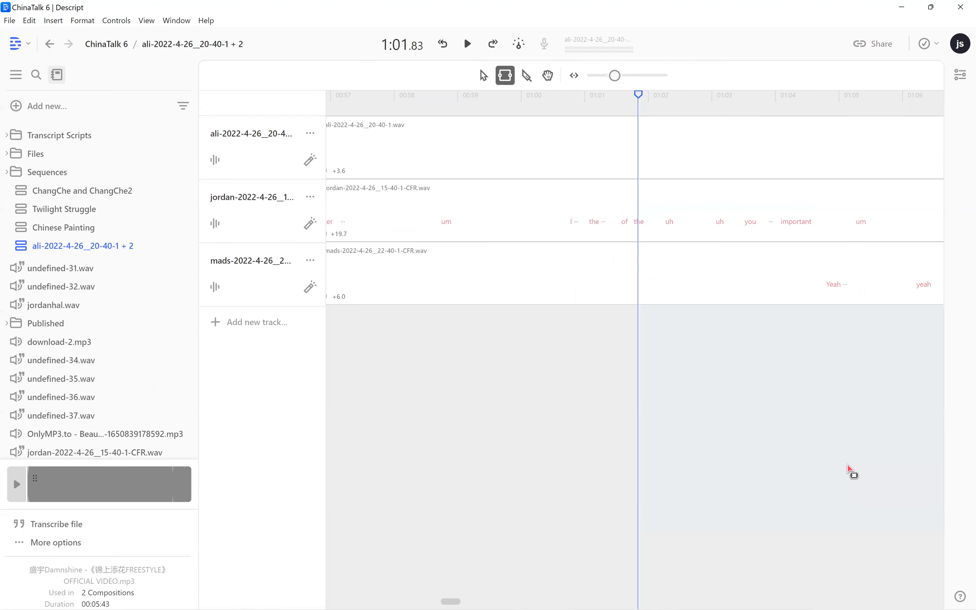
- Split the third track's clip before and after "Yeah yeah", at about 1:03.7 and 1:07.2, and mute the middle section
scroll(660, 297, right, 5)
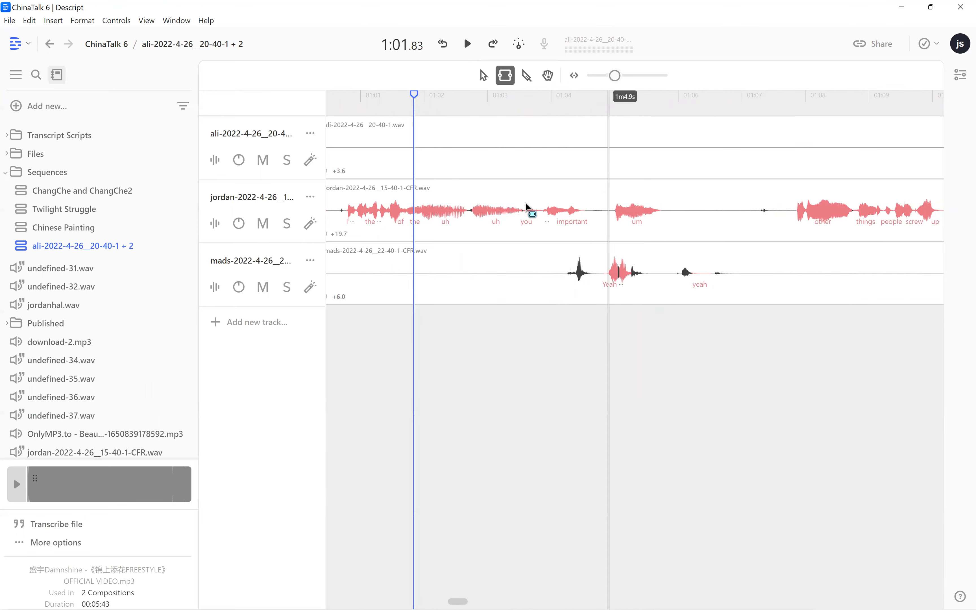
scroll(591, 262, right, 3)
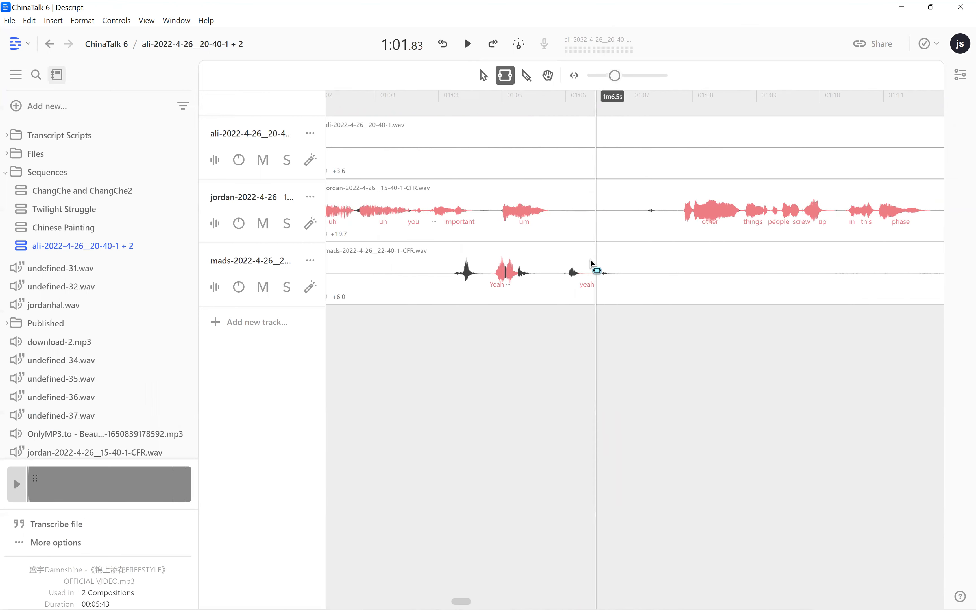
right_click(421, 280)
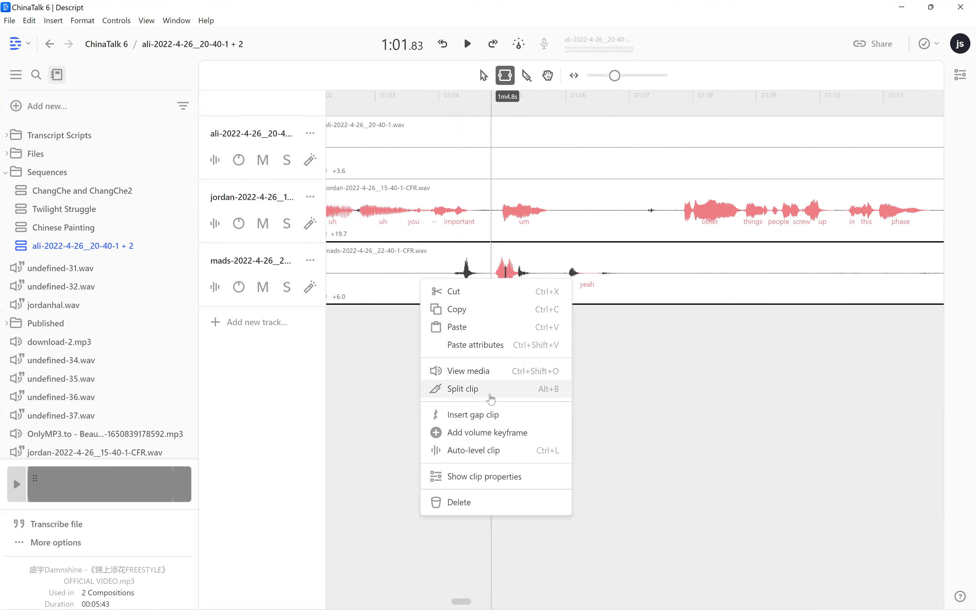
click(489, 388)
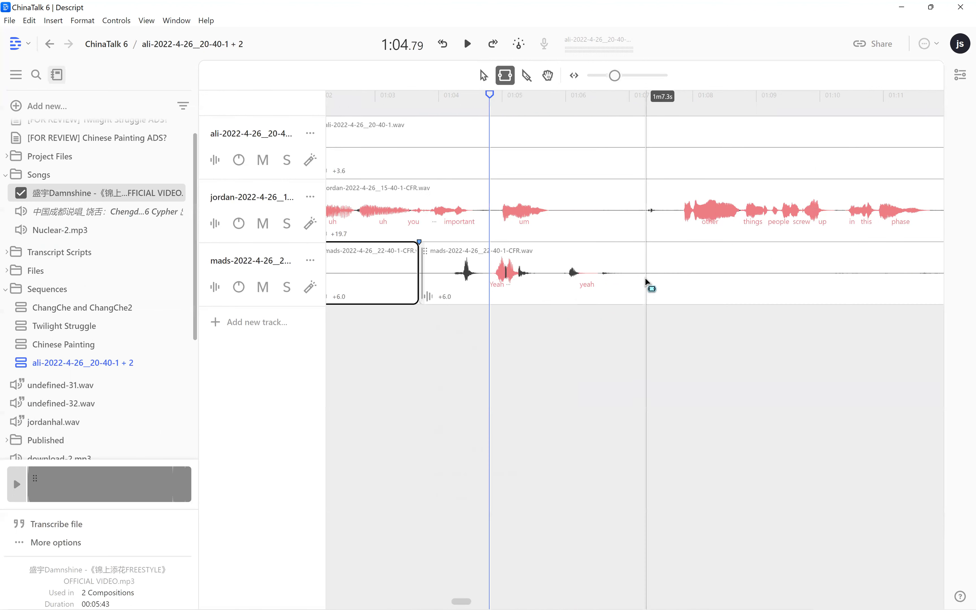
right_click(646, 282)
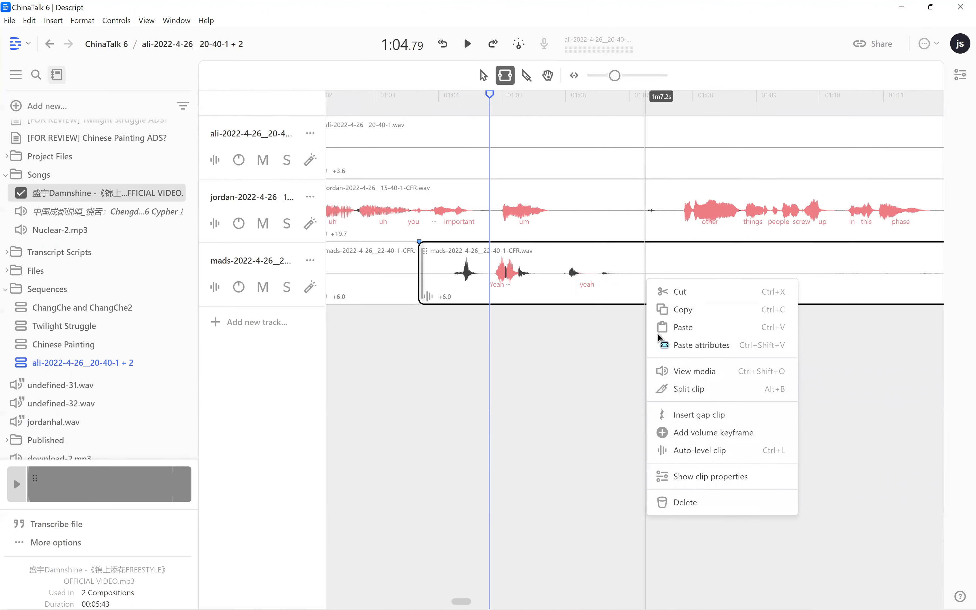
click(694, 388)
click(428, 297)
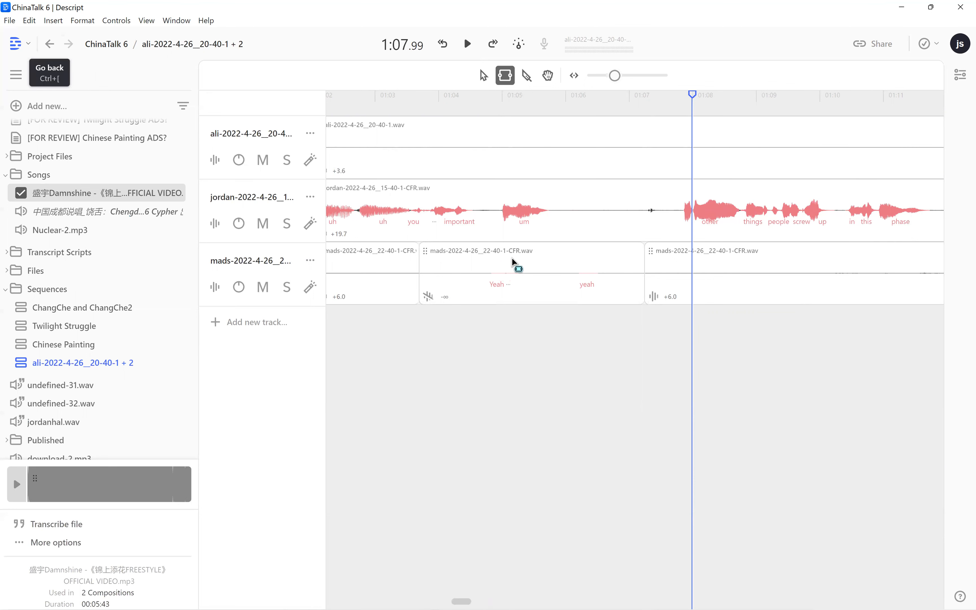
scroll(524, 233, down, 5)
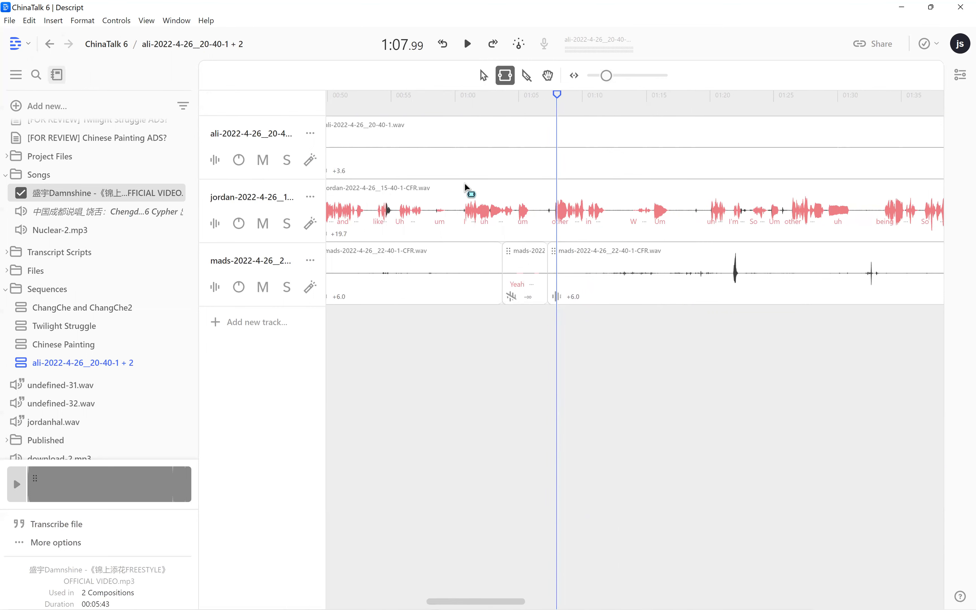
click(774, 272)
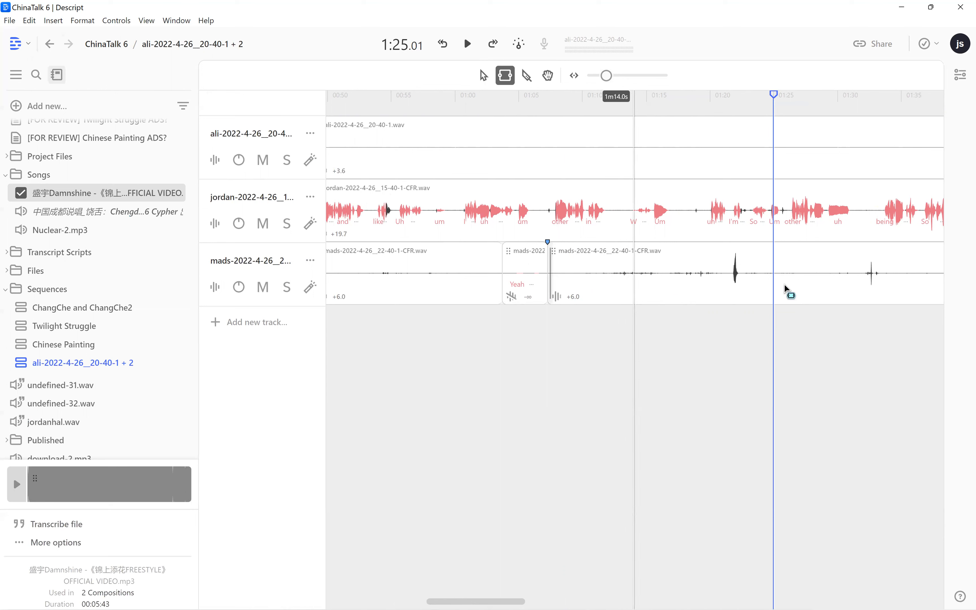
- Split the third track's clip at about 1:25, lower the volume of the section before the split, and return to the composition
right_click(775, 284)
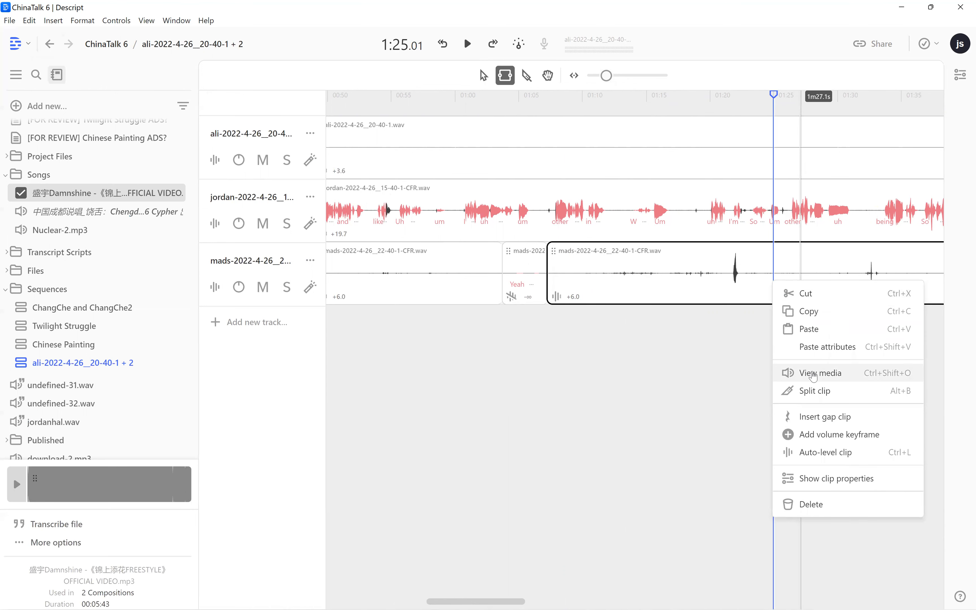
click(821, 393)
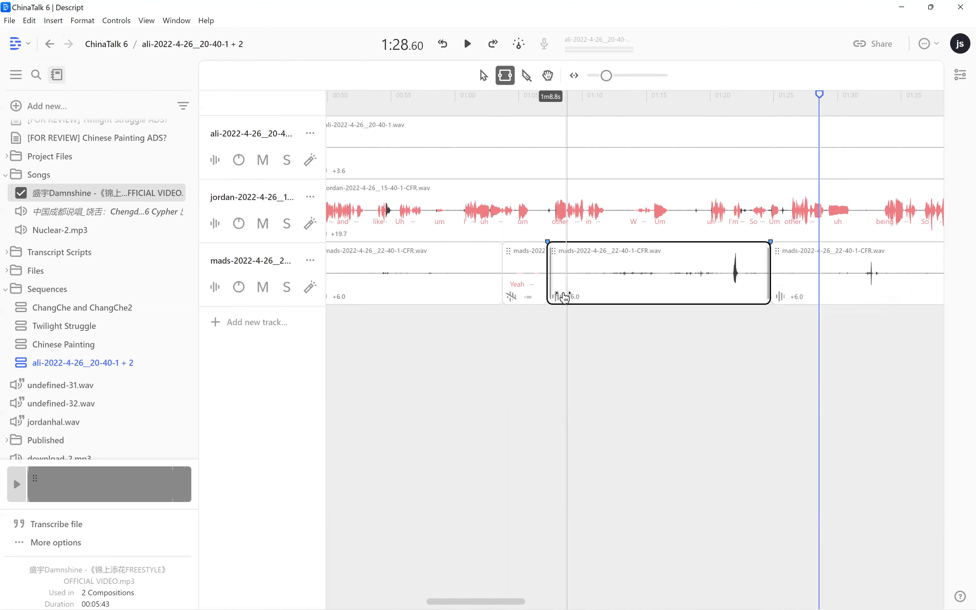
drag(559, 297, 415, 294)
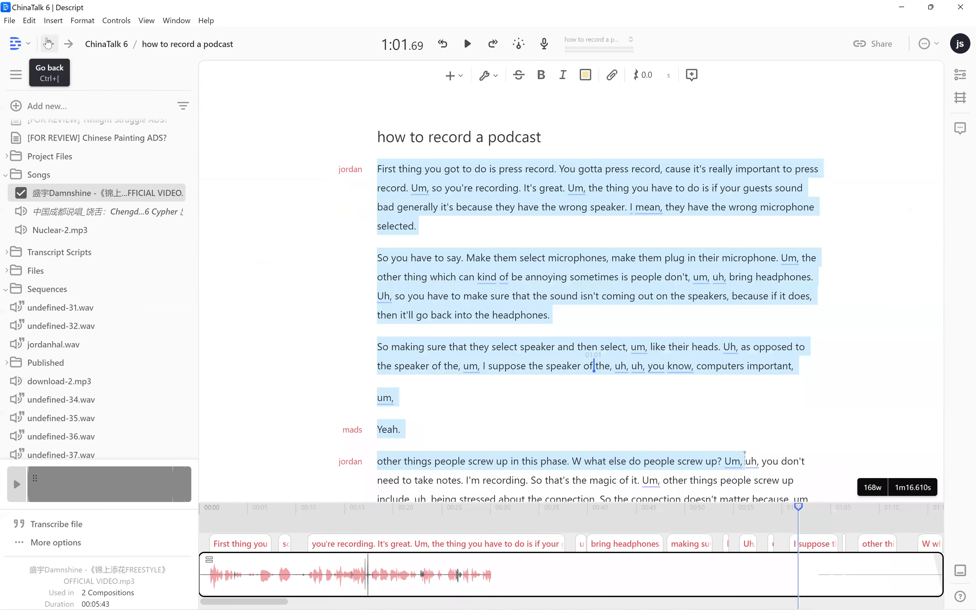
click(48, 43)
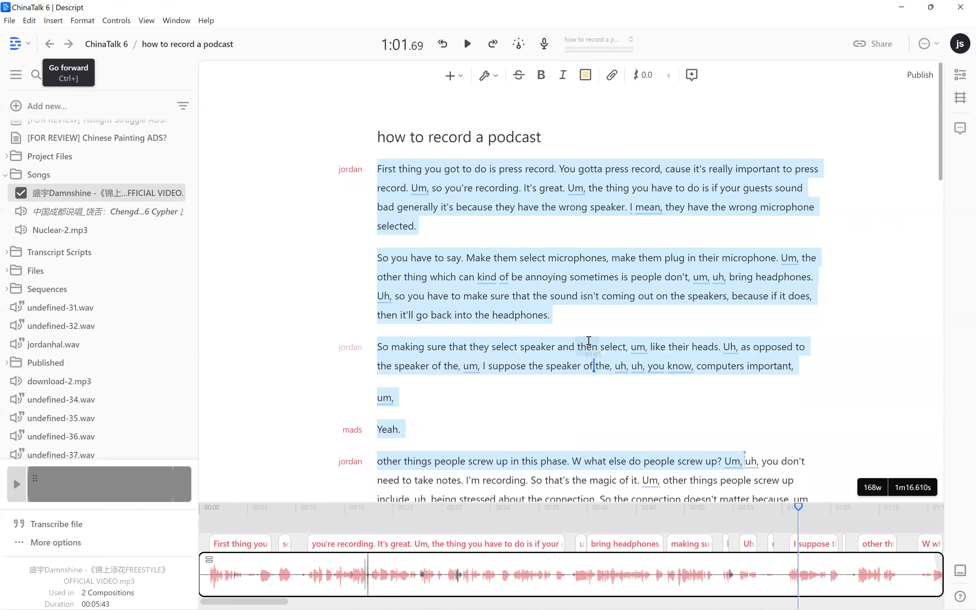
- Check the opening paragraphs of the script, placing the playhead near "sound", after "selected.", at the very start and before "the sound"
click(576, 346)
click(575, 297)
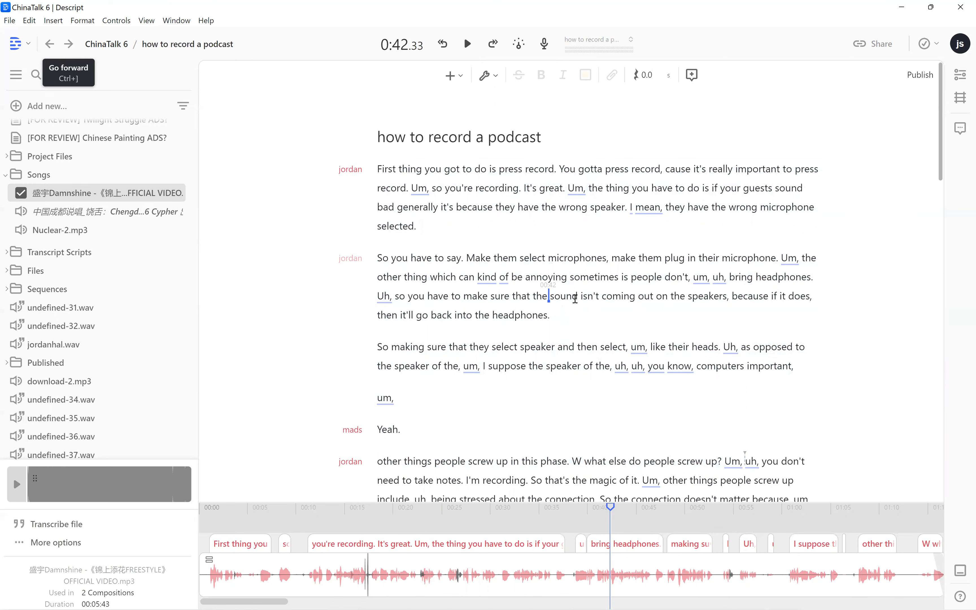
scroll(574, 299, down, 15)
scroll(575, 299, up, 15)
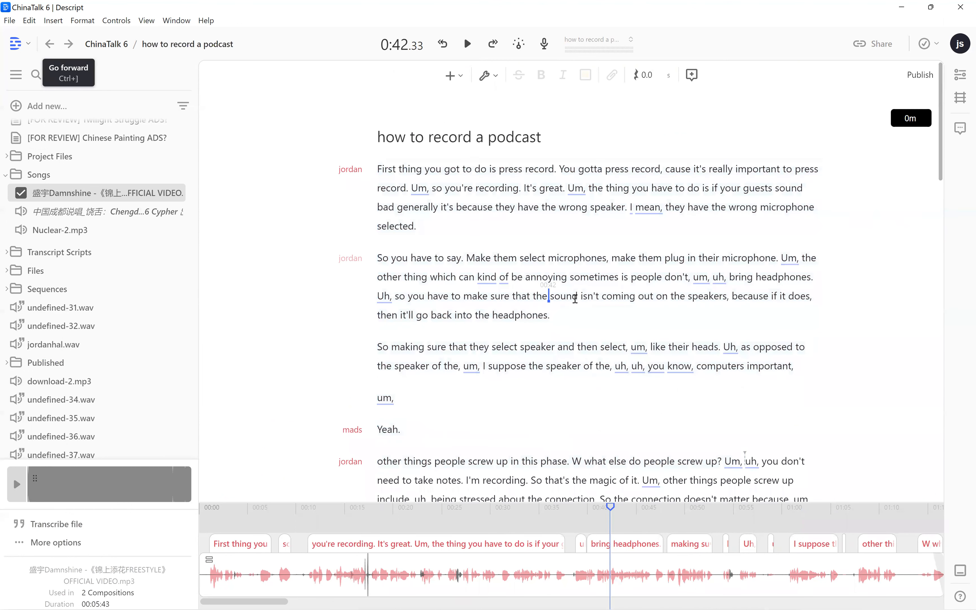
click(449, 227)
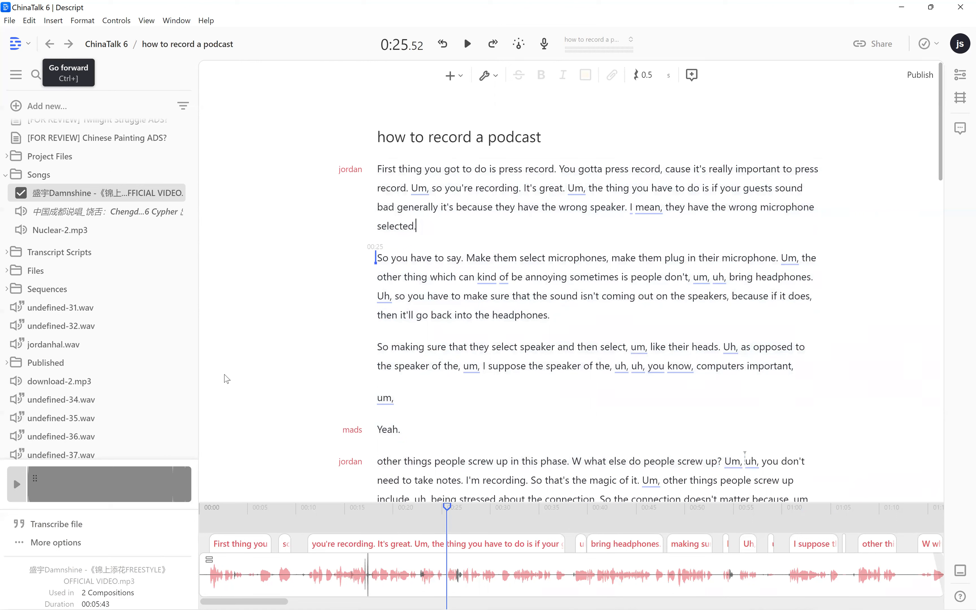
click(377, 169)
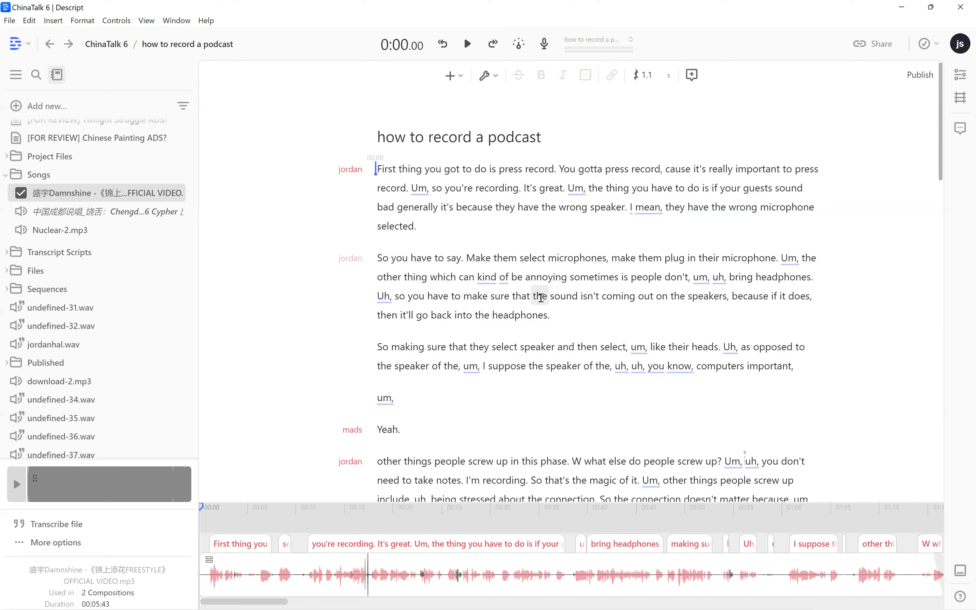
click(533, 296)
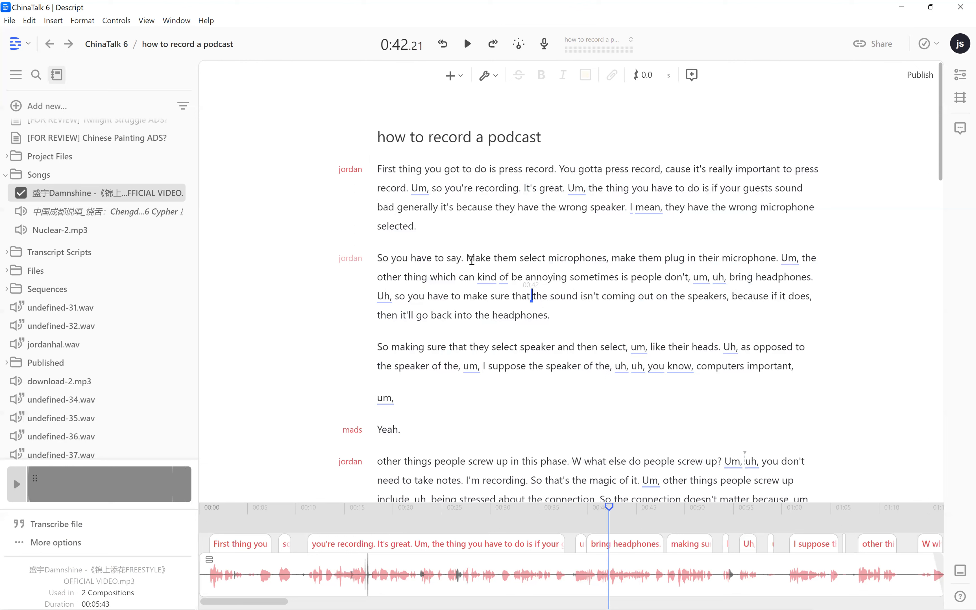
- Export the current composition as MP3 audio and save it as "how to record a podcast" in Downloads
click(8, 21)
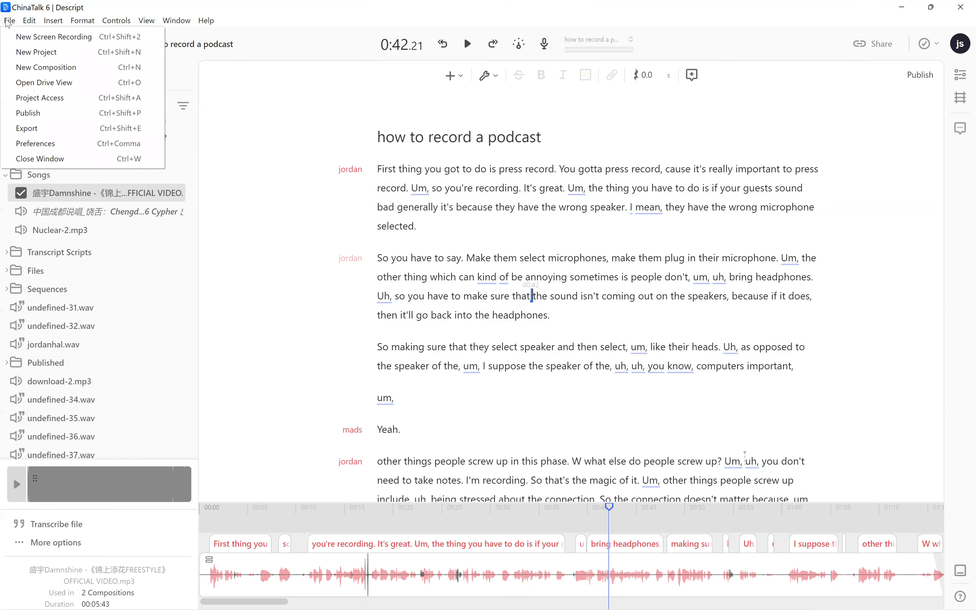
click(134, 130)
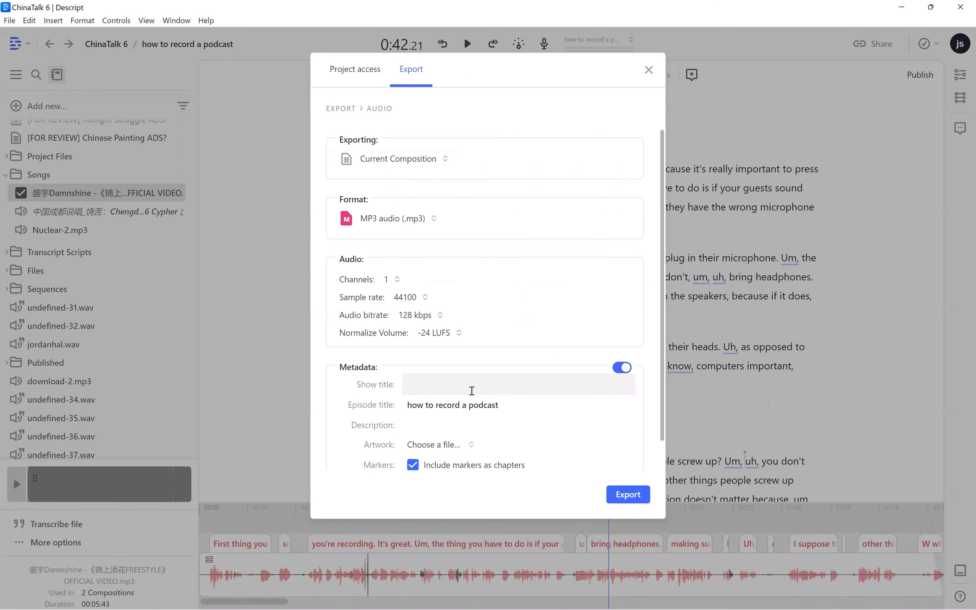
scroll(471, 388, down, 1)
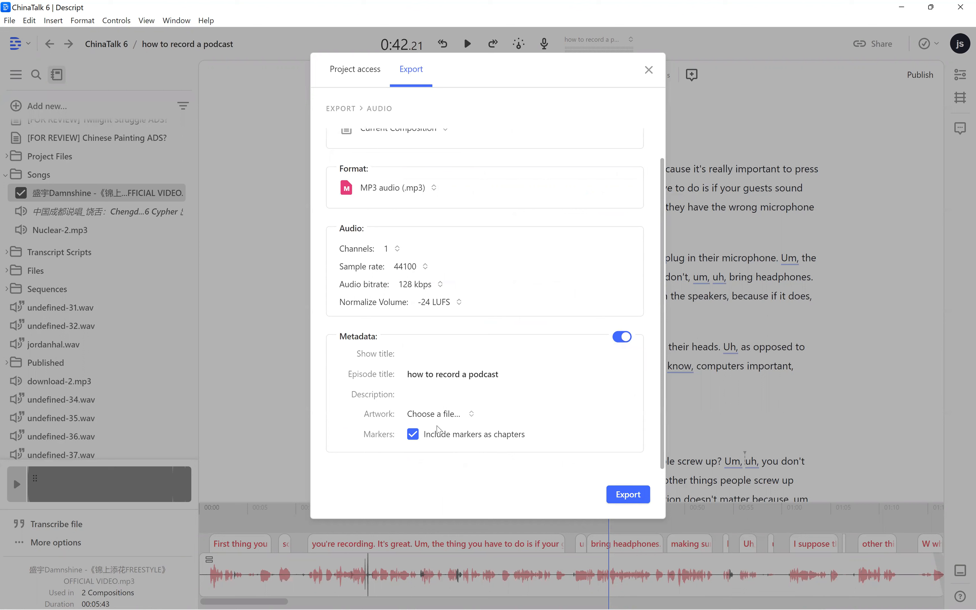
click(616, 494)
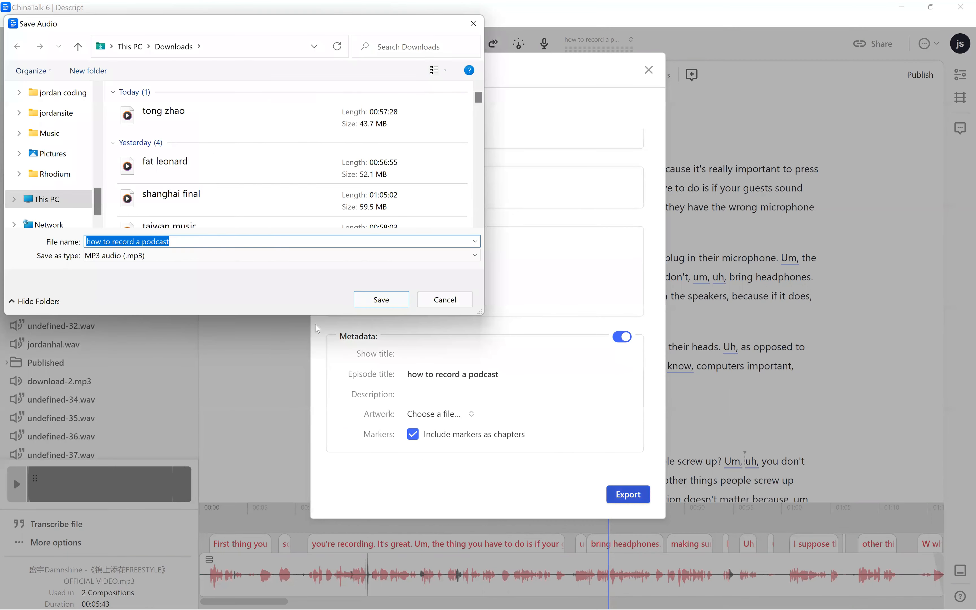
click(369, 294)
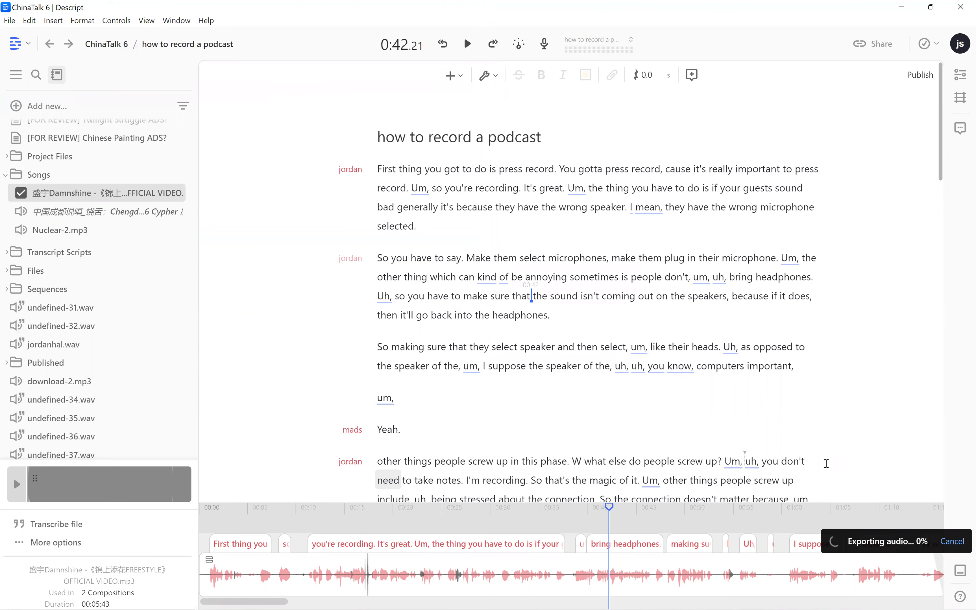
- Switch to the Chrome browser and open the Megaphone podcasting platform from the address suggestions for "megaphone"
key(alt+Tab)
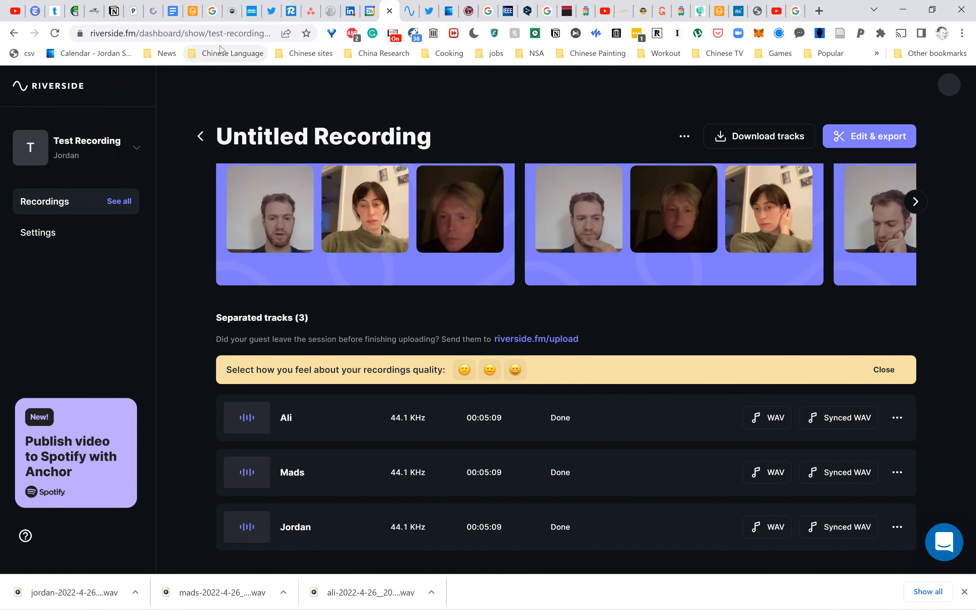
click(202, 36)
text(mega)
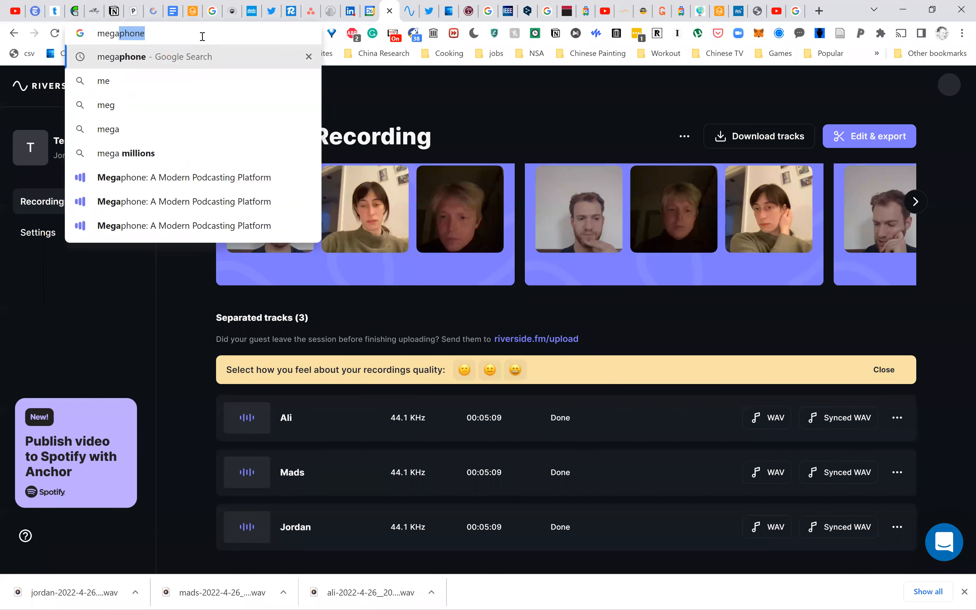
text(phon)
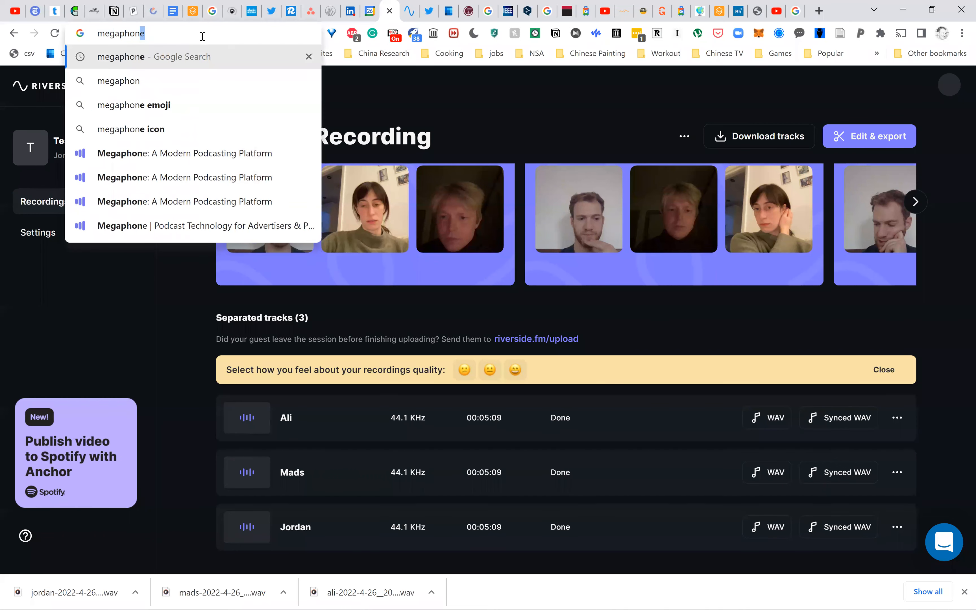
click(175, 152)
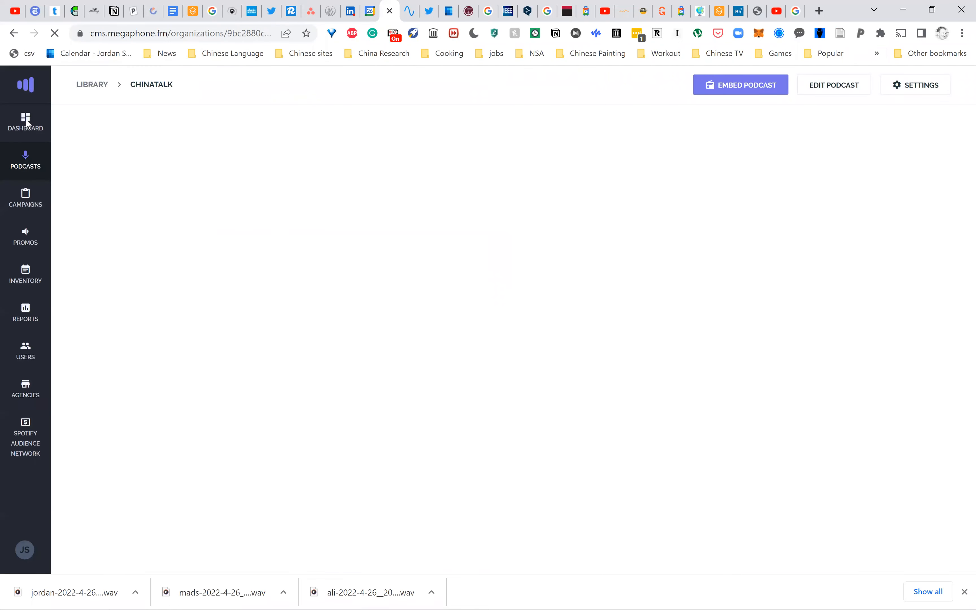
- Open the ChinaTalk podcast page in Megaphone and start creating a new episode
click(27, 124)
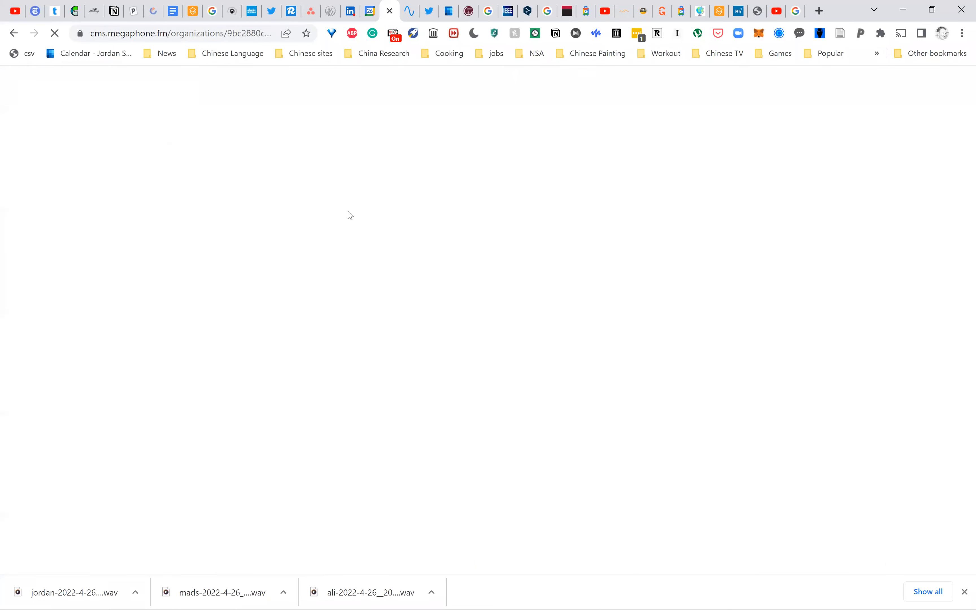
scroll(190, 198, left, 5)
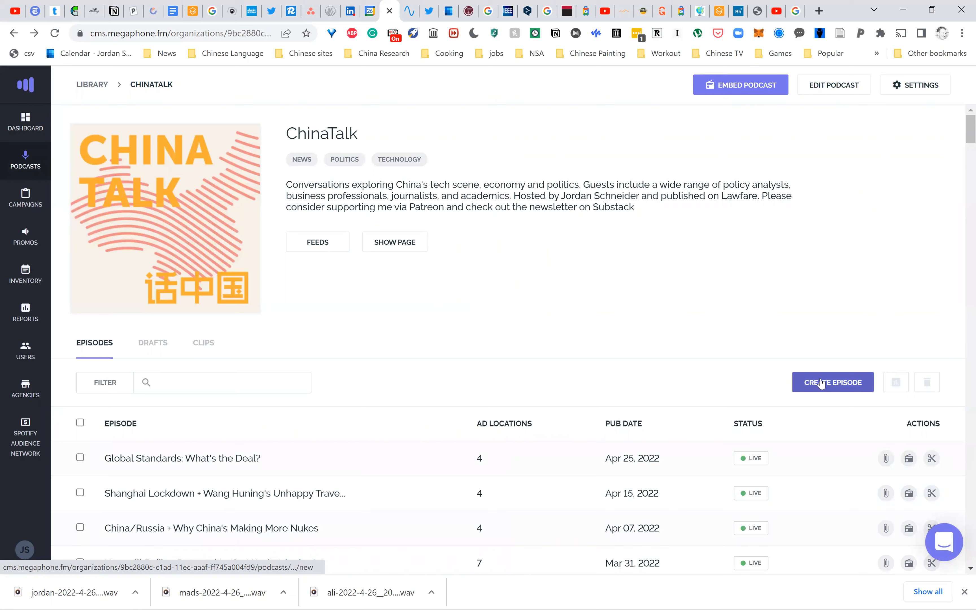
click(820, 382)
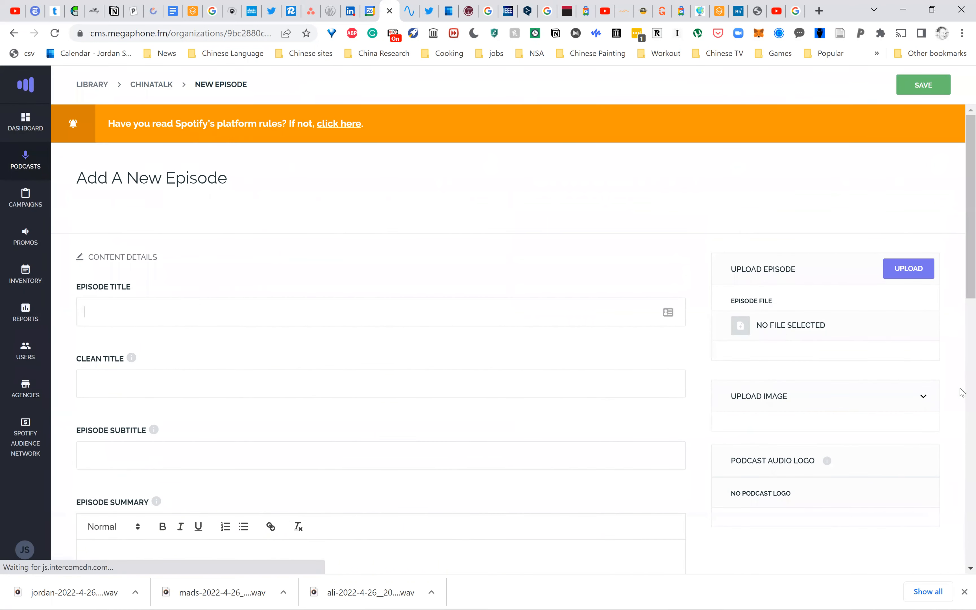
- Examine the new episode form from title and image upload to publish date options, and close the Megaphone tab
click(925, 400)
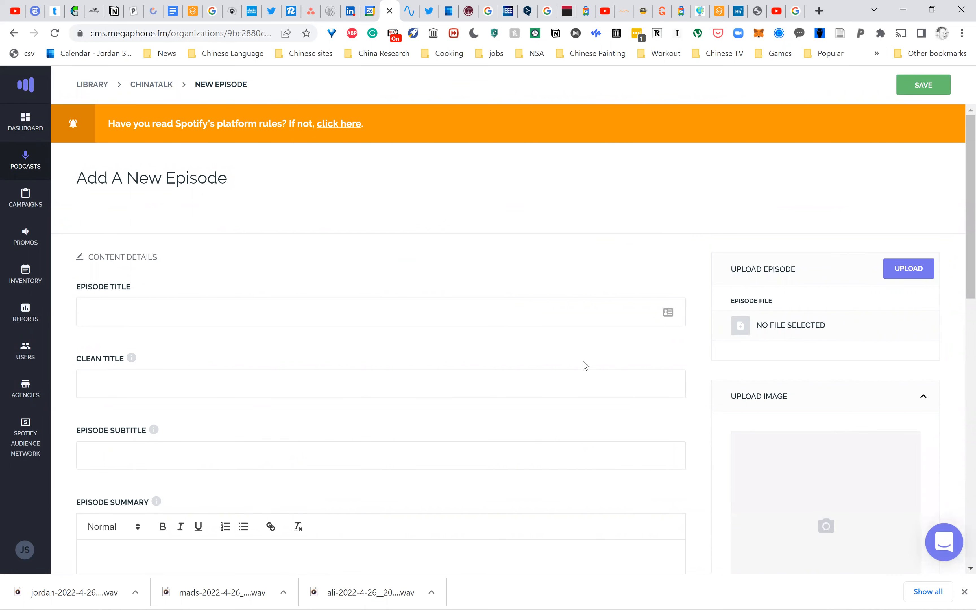
click(474, 315)
scroll(339, 427, down, 5)
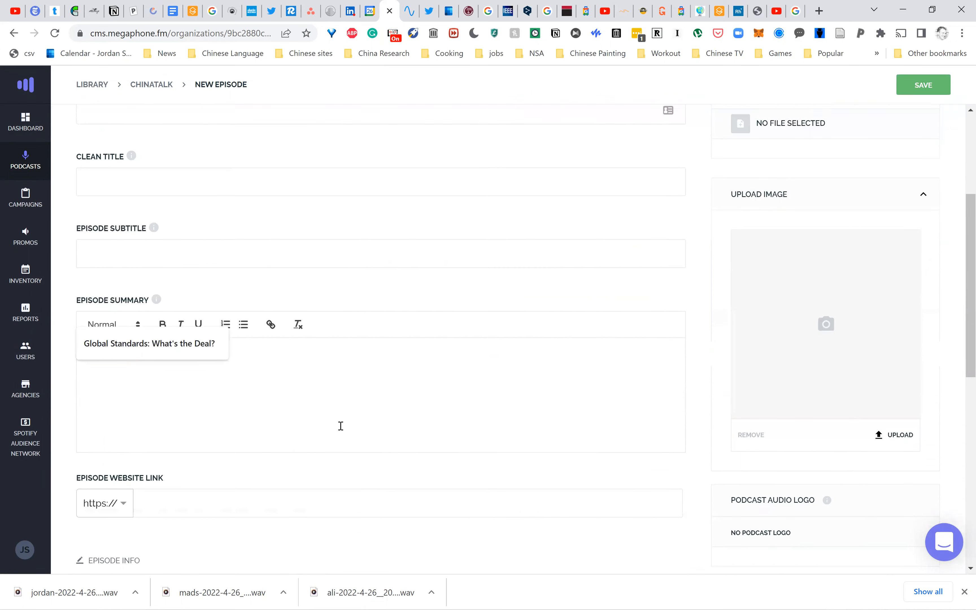
scroll(368, 406, down, 8)
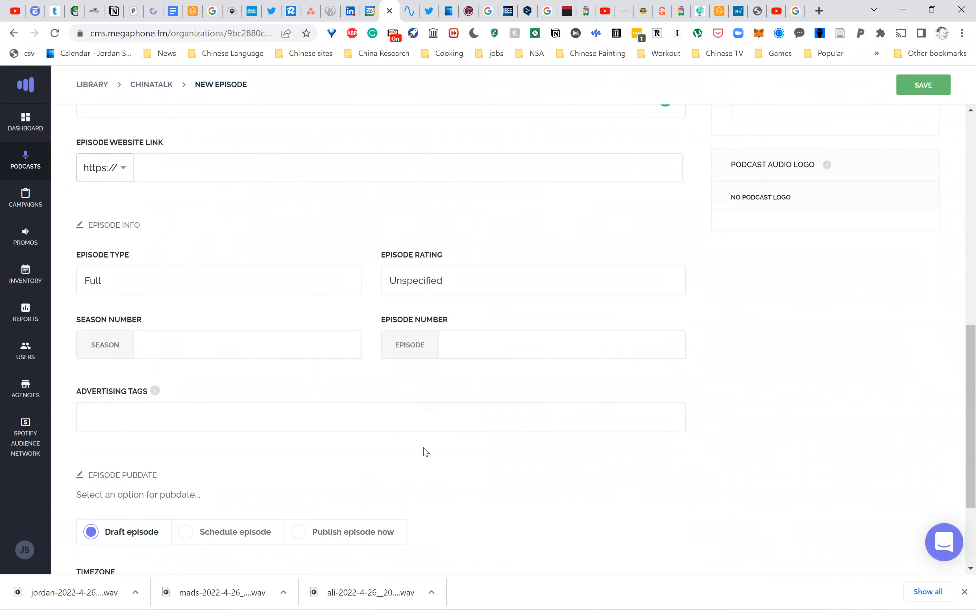
scroll(423, 450, down, 3)
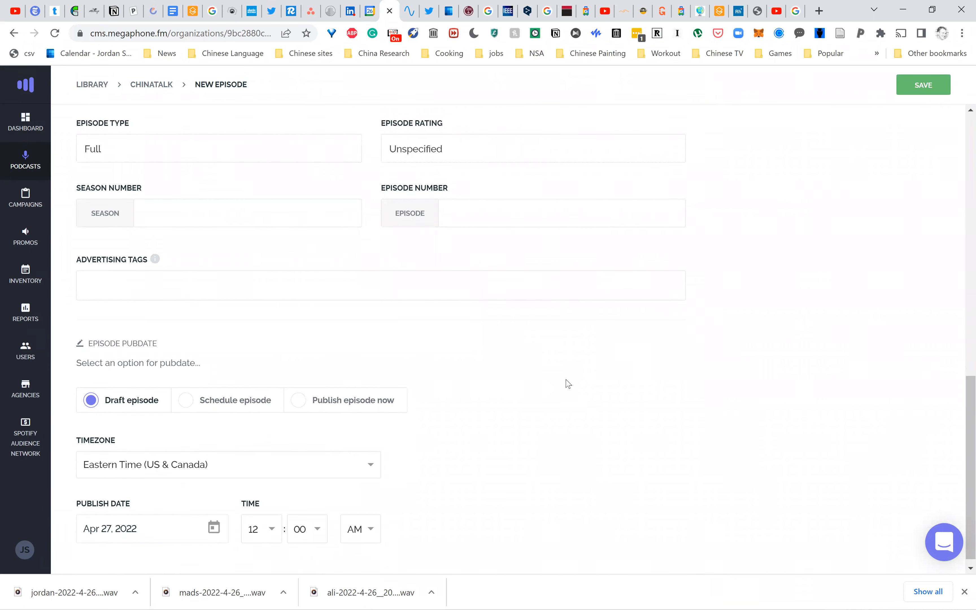
scroll(564, 383, up, 15)
click(907, 81)
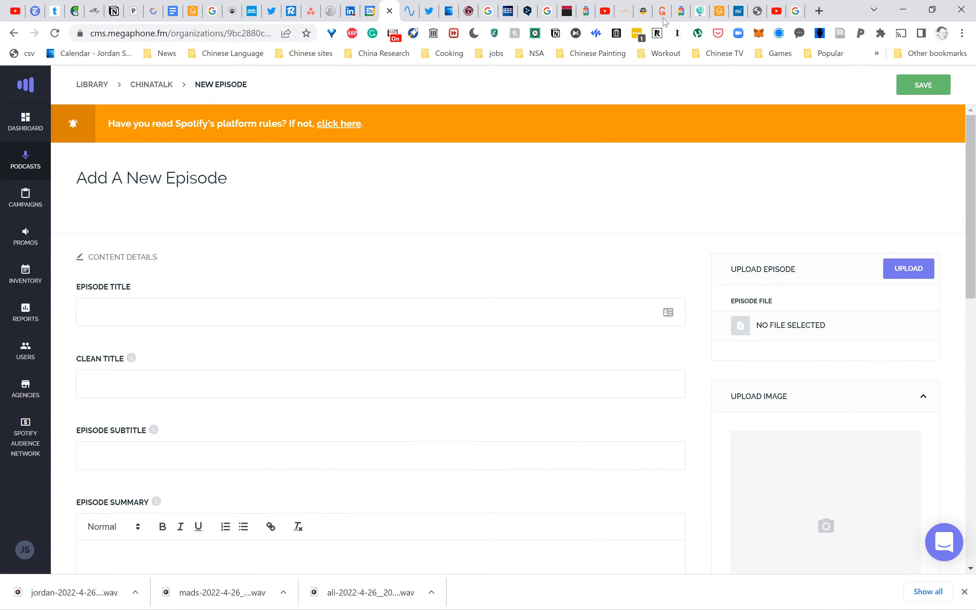
click(390, 12)
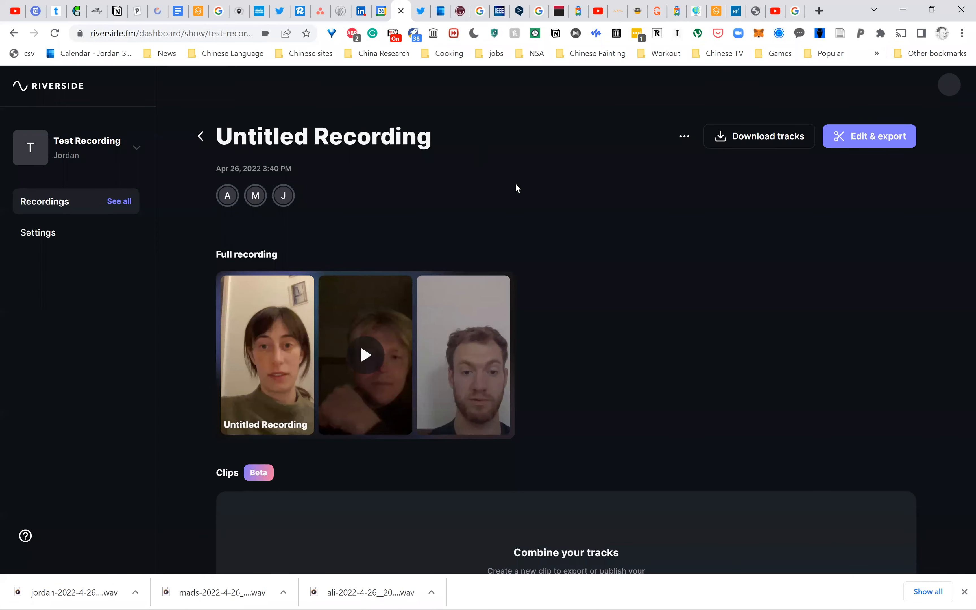